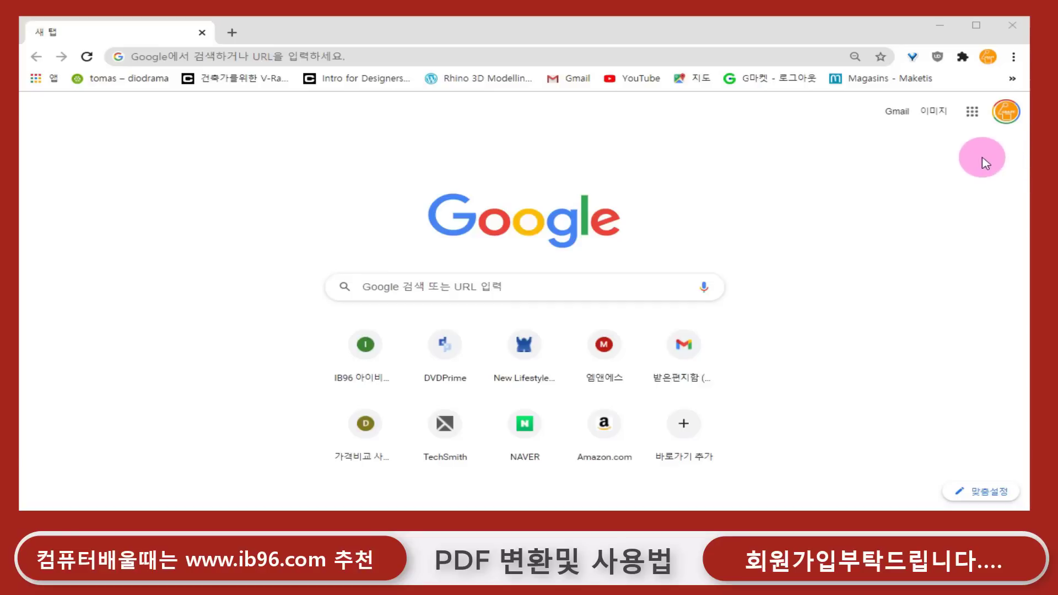
click(40, 80)
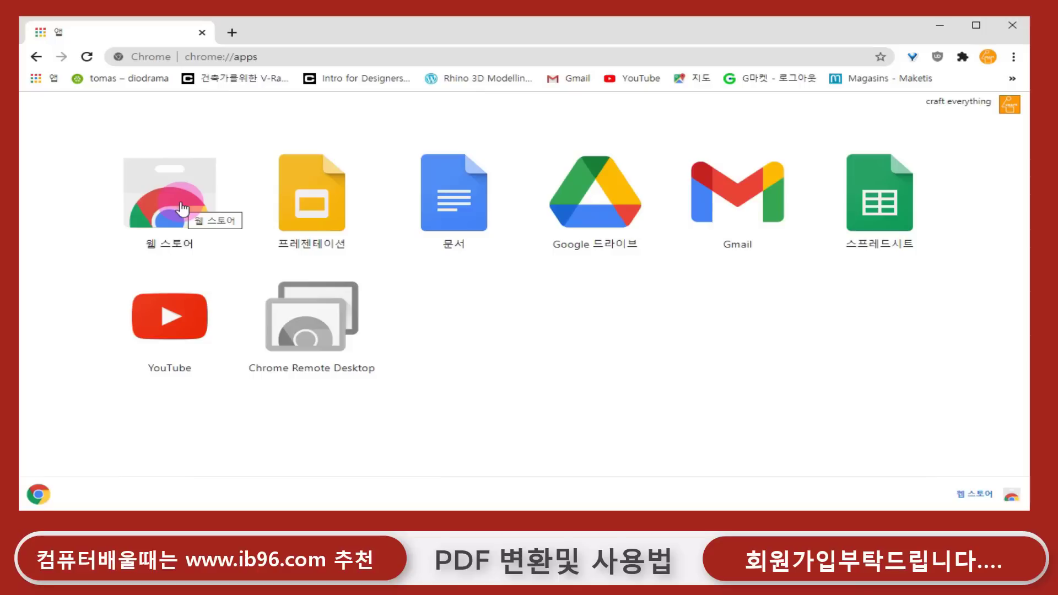
key(alt+Left)
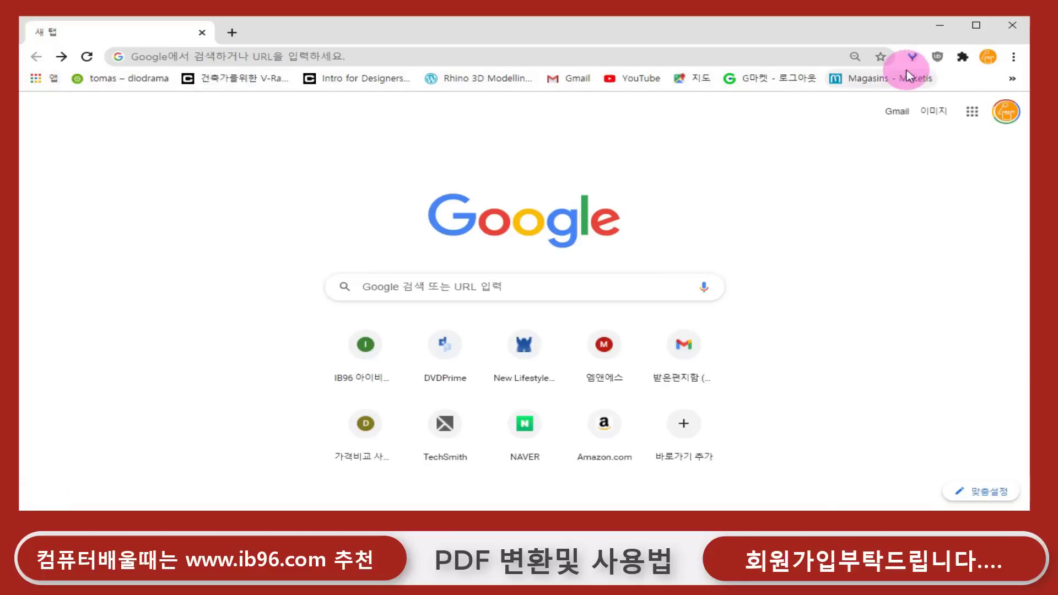
drag(1026, 93, 760, 105)
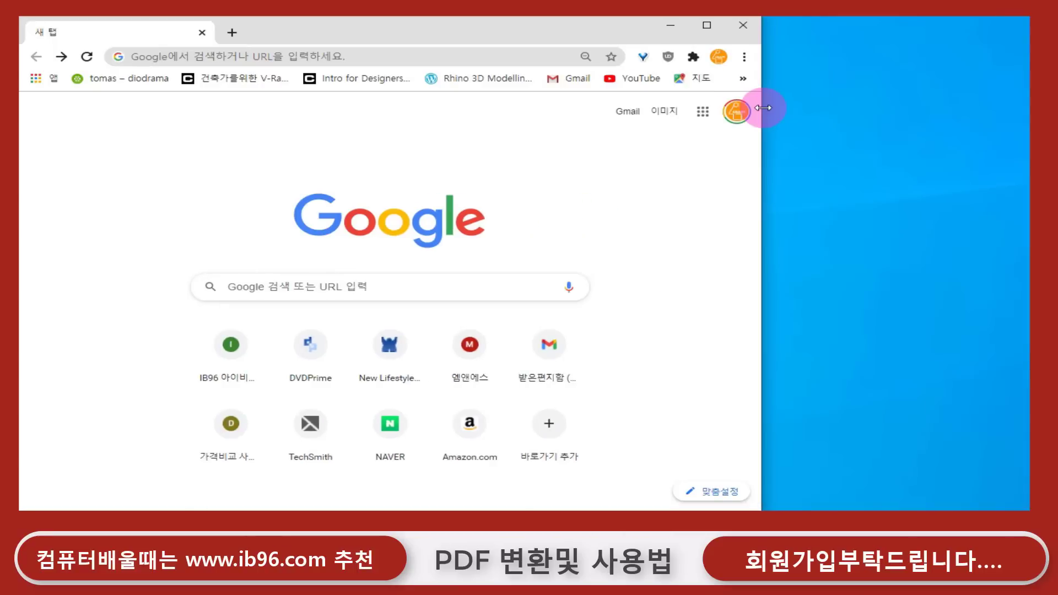
click(745, 57)
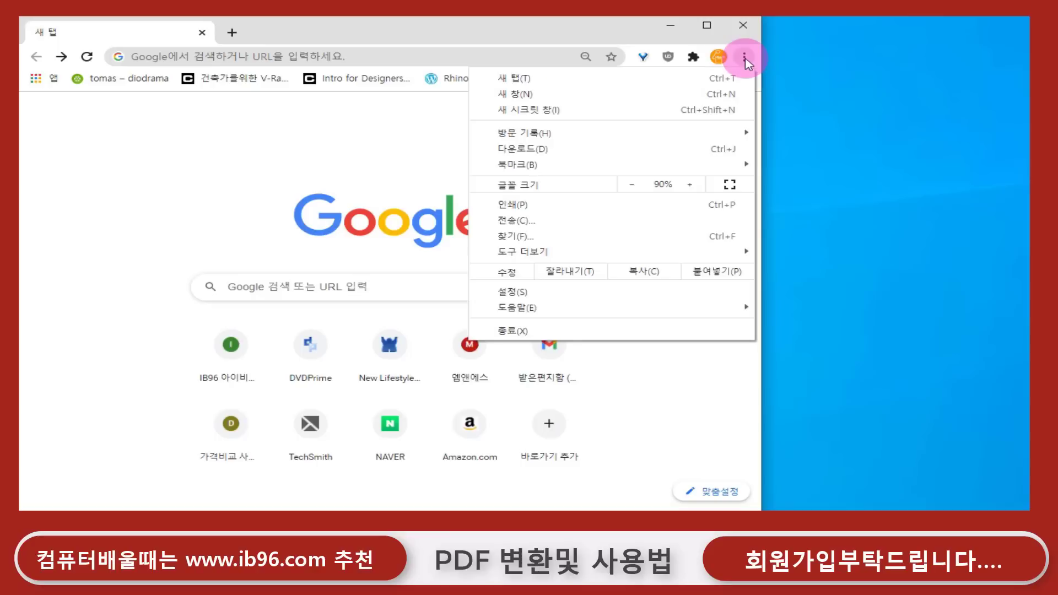
mouse_move(680, 176)
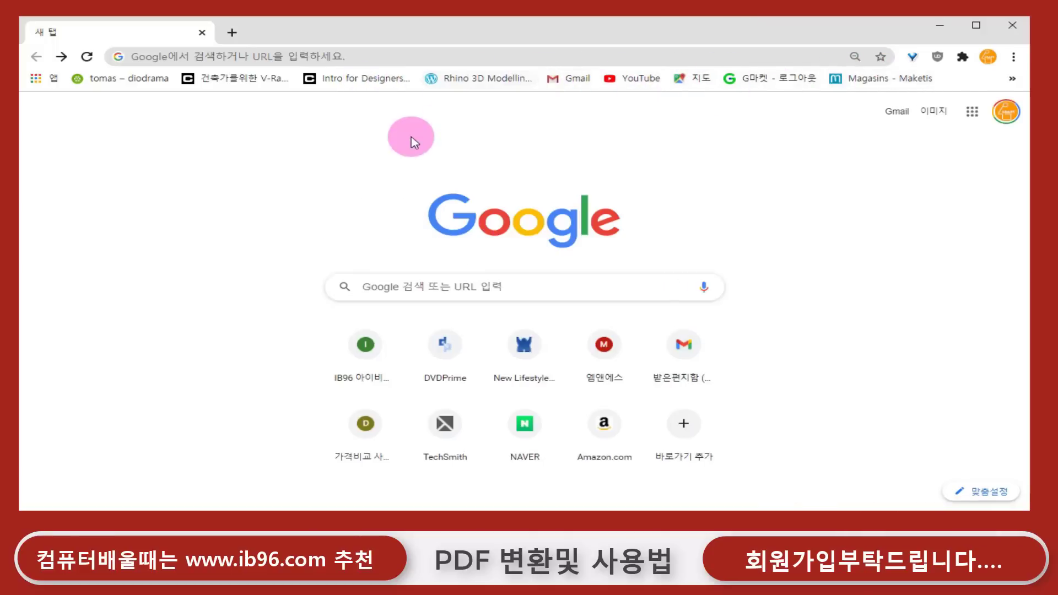
- Open the Chrome Web Store from the browser's apps page and search it for "voicenote"
click(34, 81)
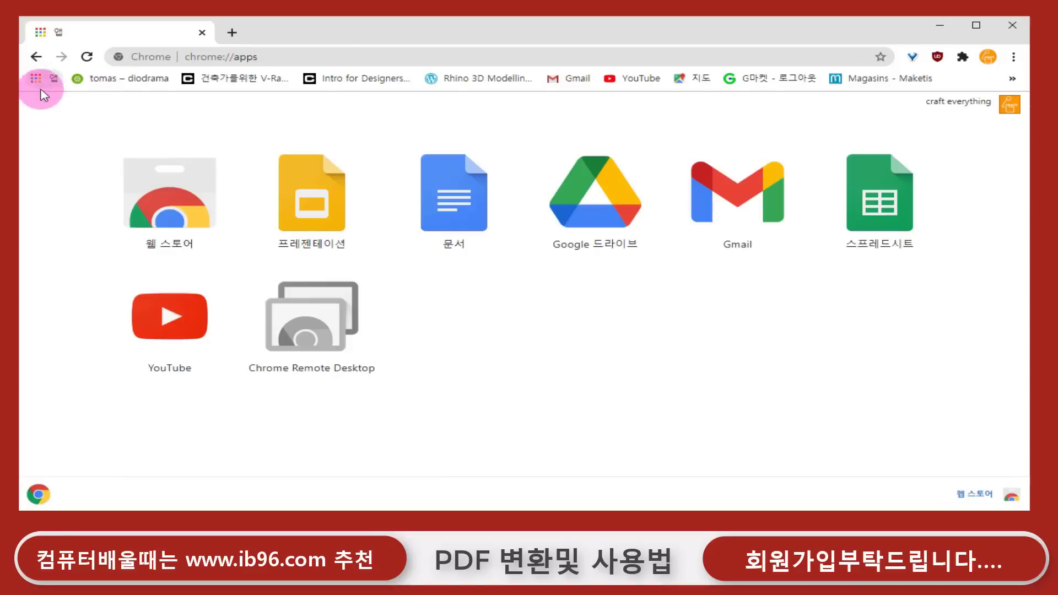
click(196, 219)
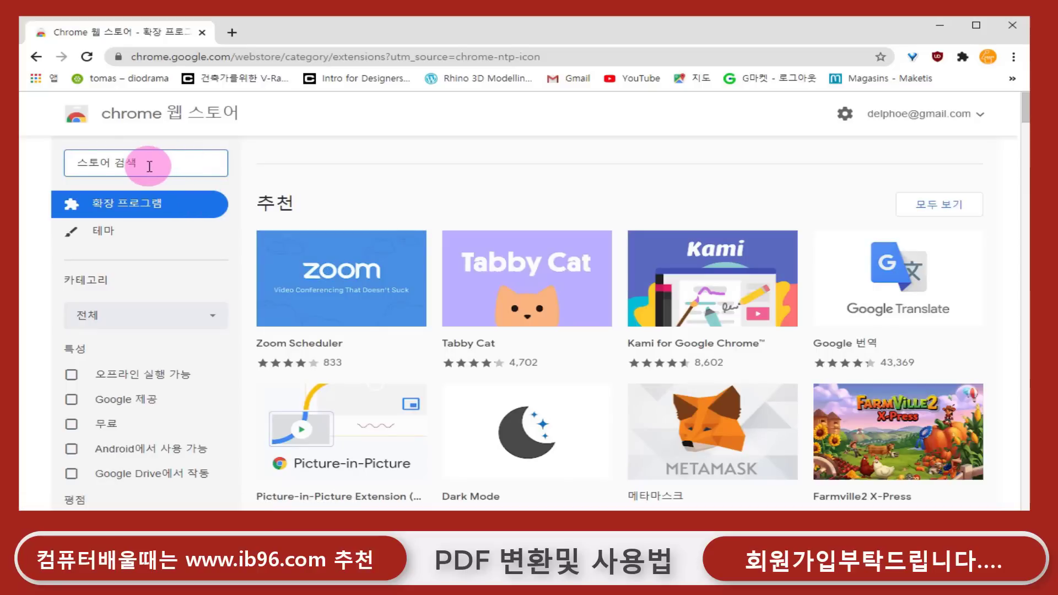
text(voicenote)
key(Return)
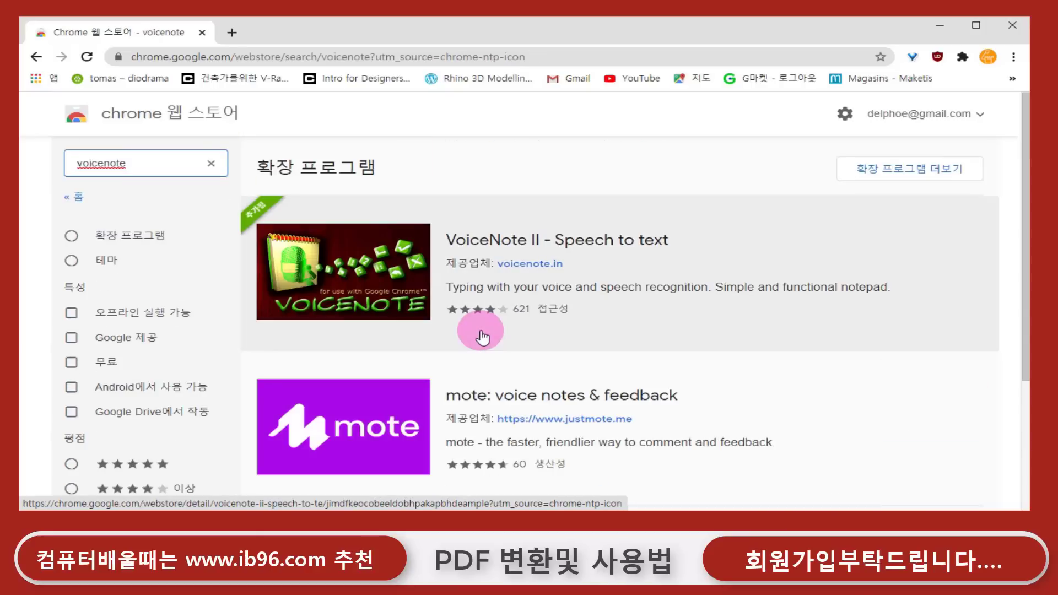
scroll(483, 333, down, 3)
scroll(483, 332, up, 3)
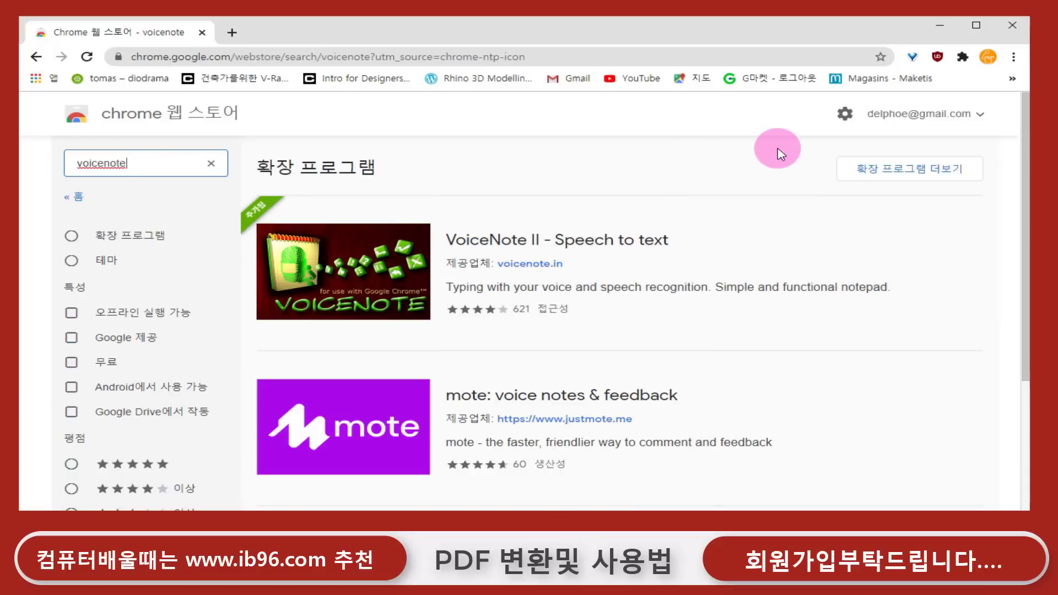
click(752, 126)
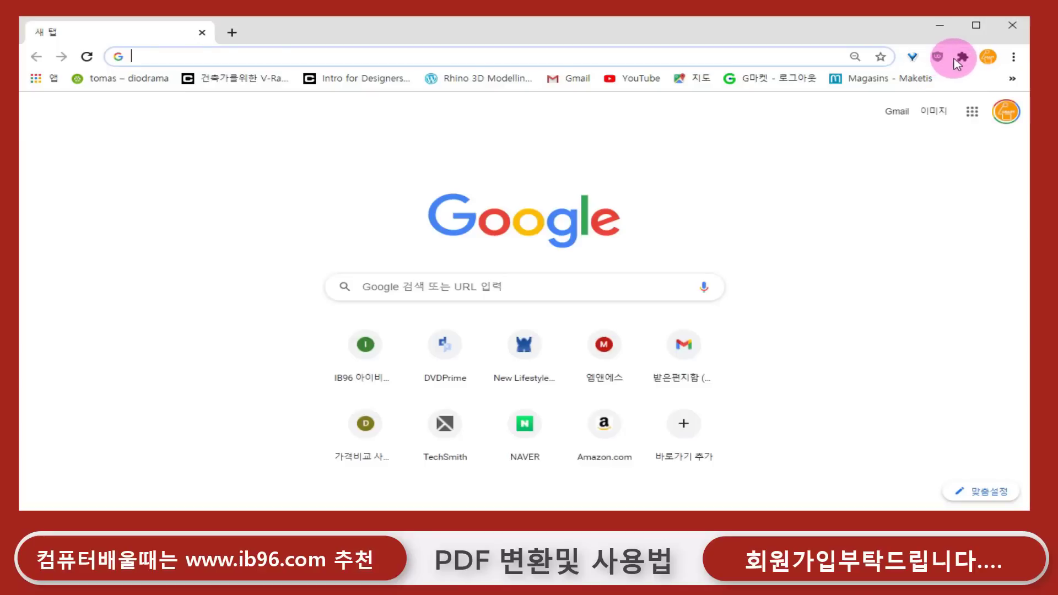
- Launch the installed VoiceNote II - Speech to text extension and place the cursor in its empty note
click(961, 60)
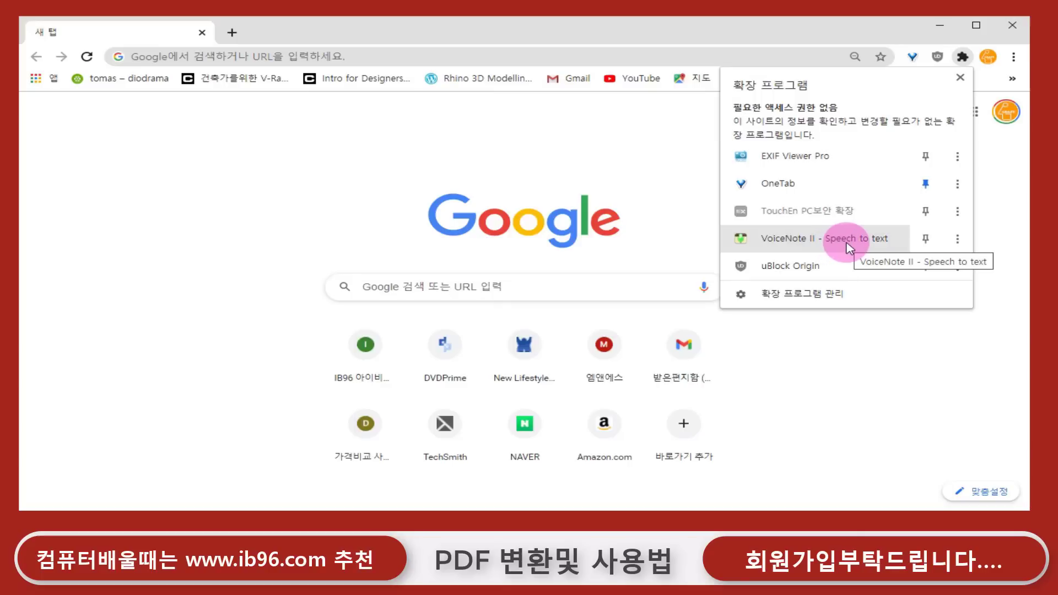
click(847, 248)
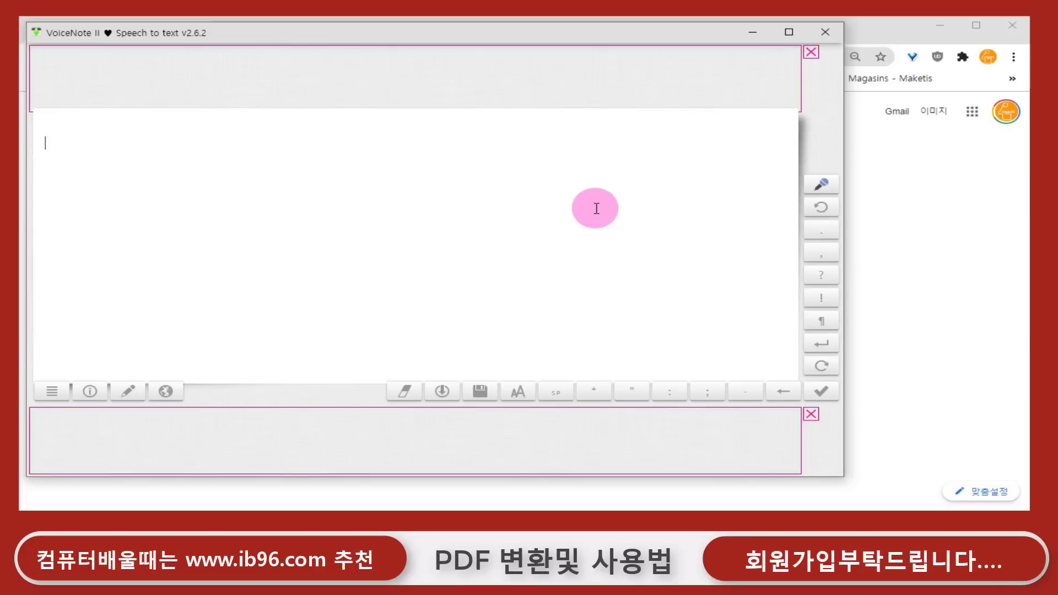
click(597, 207)
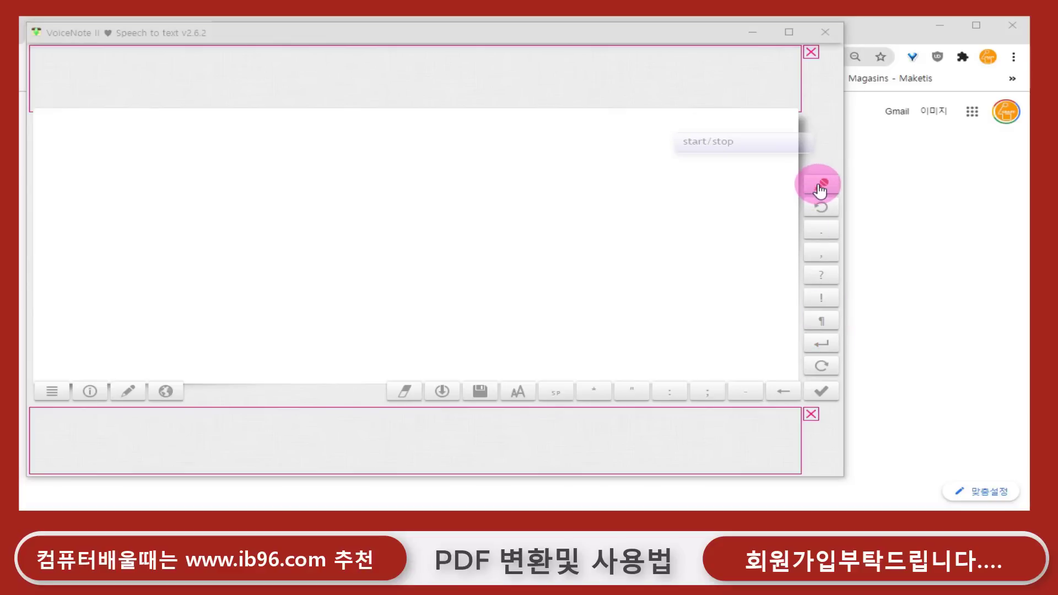
- Dictate a short Korean paragraph introducing 아이비컴퓨터교육닷컴 into the note, select the transcribed text, and close VoiceNote
click(821, 187)
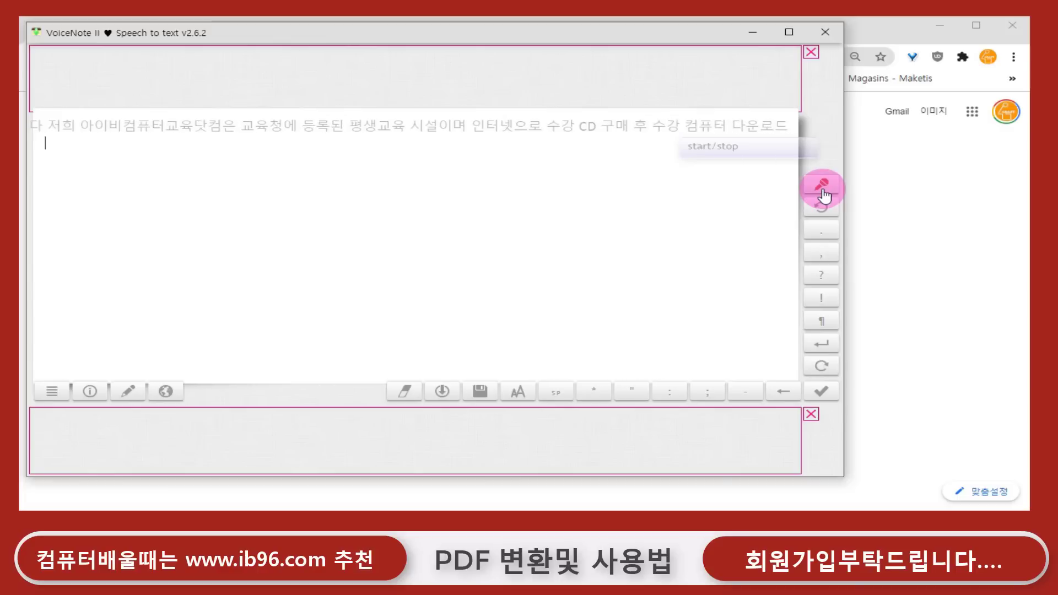
click(822, 190)
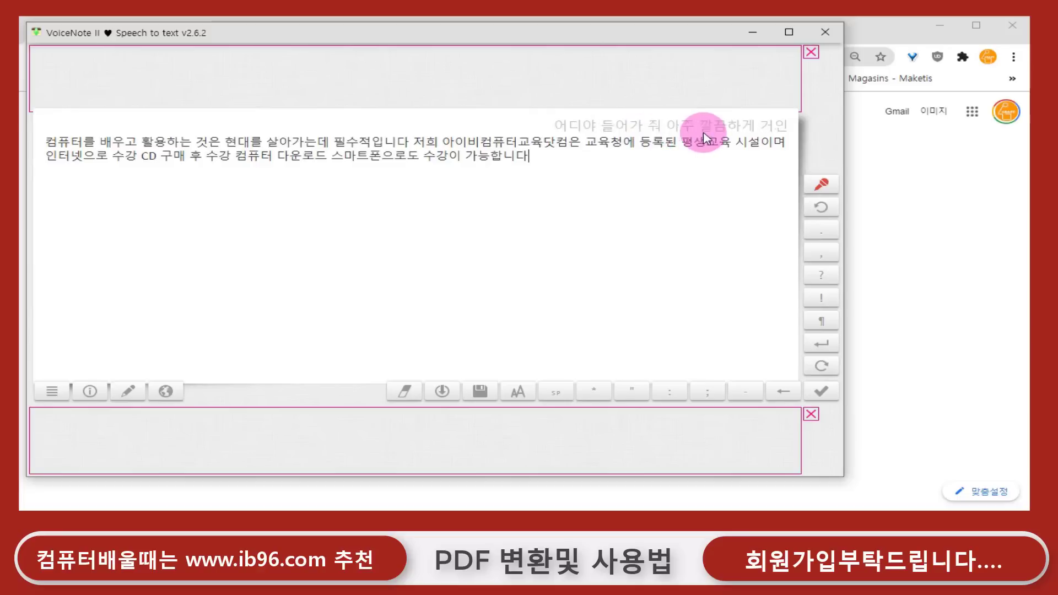
click(822, 186)
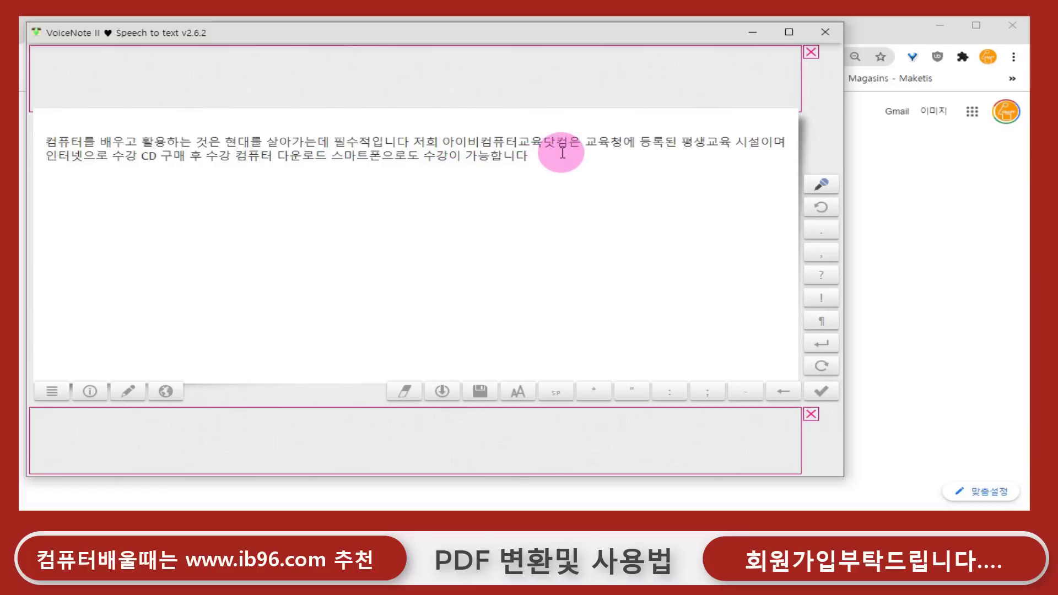
drag(530, 157, 22, 147)
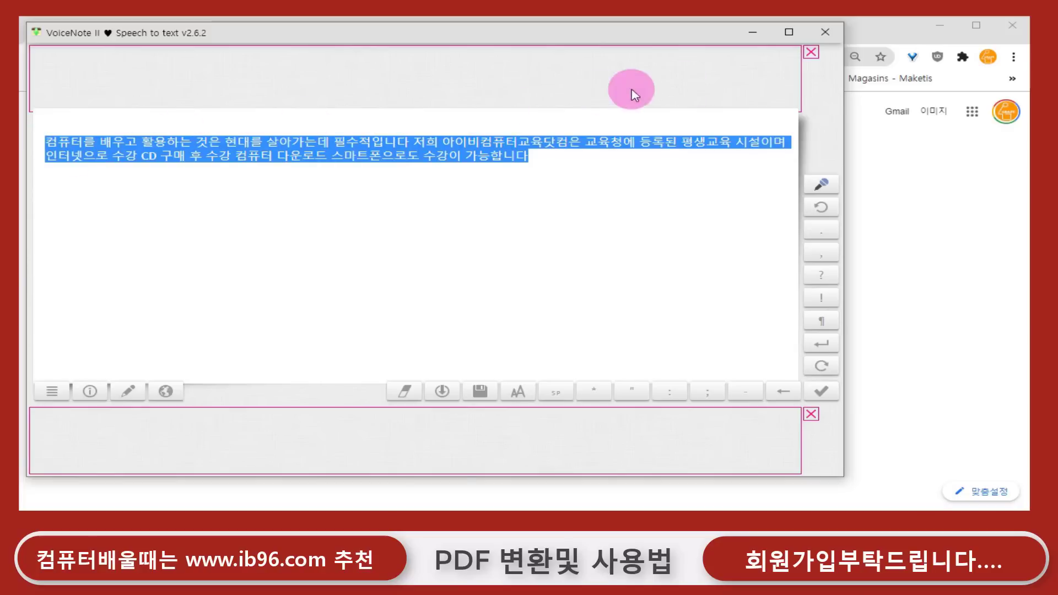
click(827, 33)
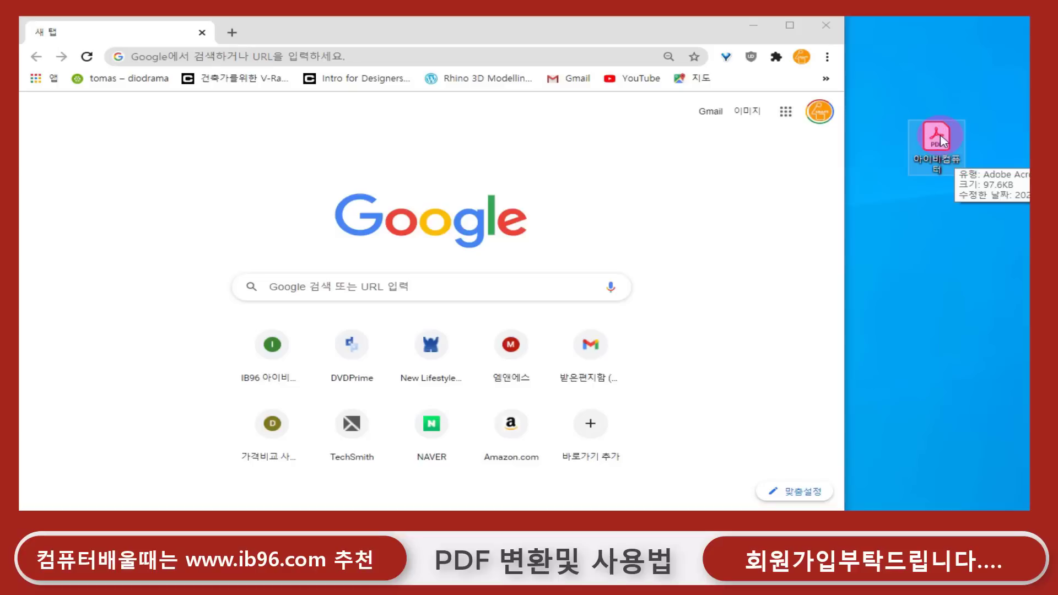
- Open the 아이비컴퓨터 PDF from the desktop in Chrome and look through its pages
drag(944, 140, 637, 202)
scroll(730, 269, down, 10)
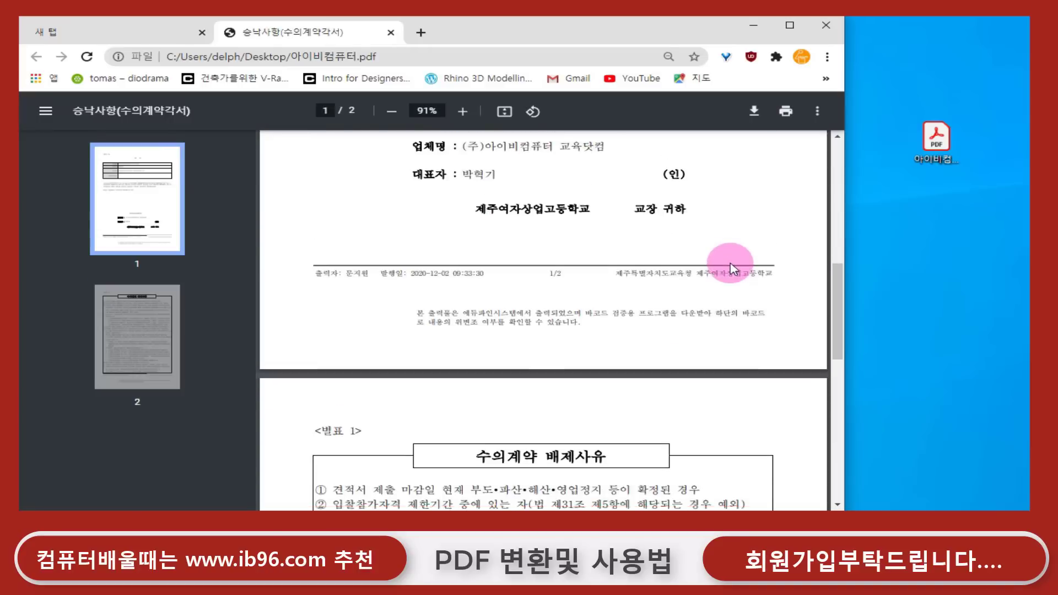
scroll(731, 267, up, 9)
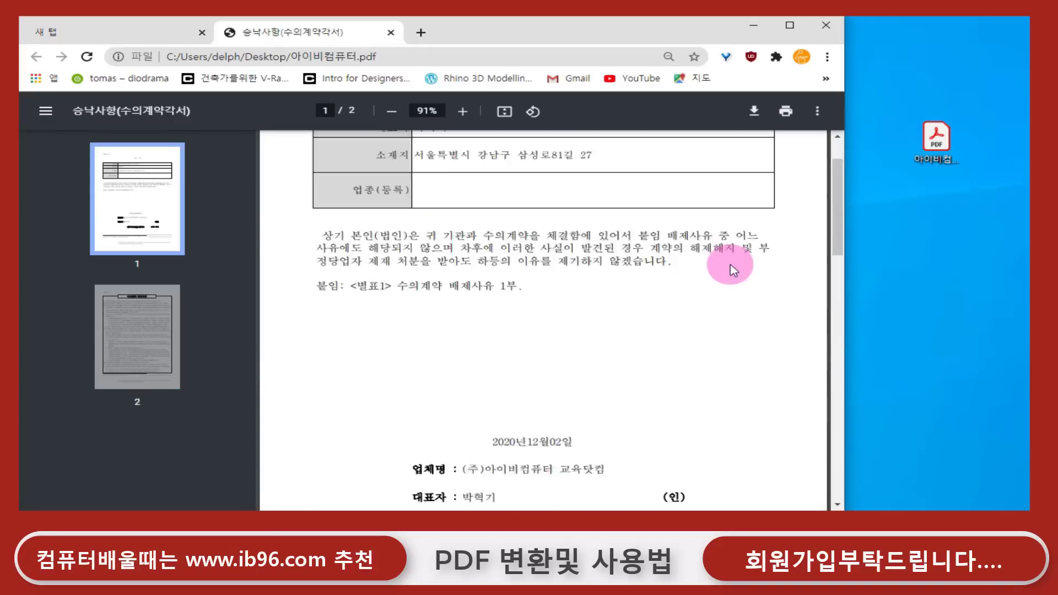
scroll(730, 267, down, 10)
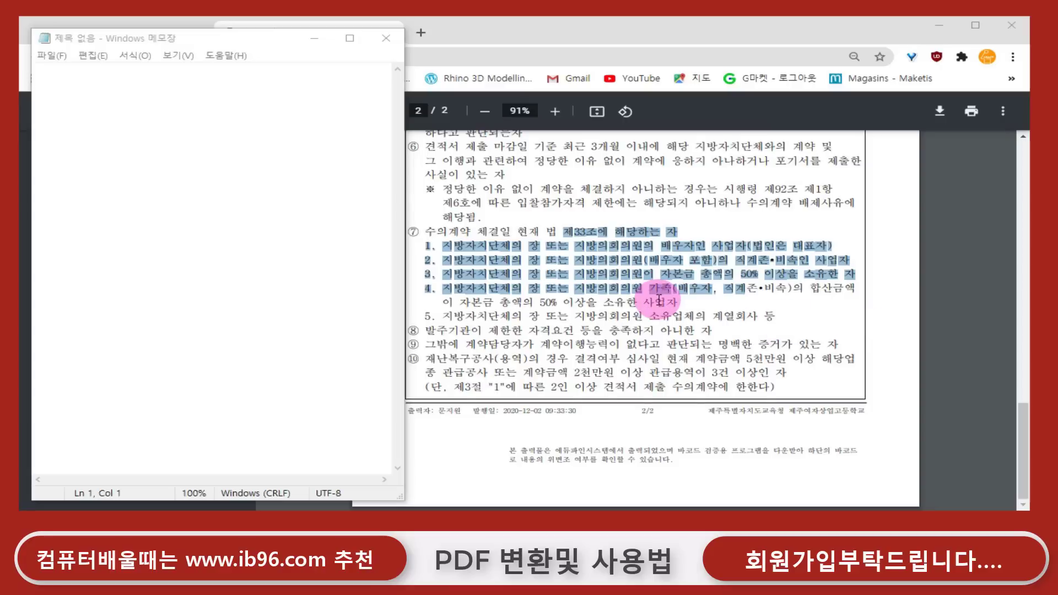
click(683, 270)
drag(676, 273, 628, 259)
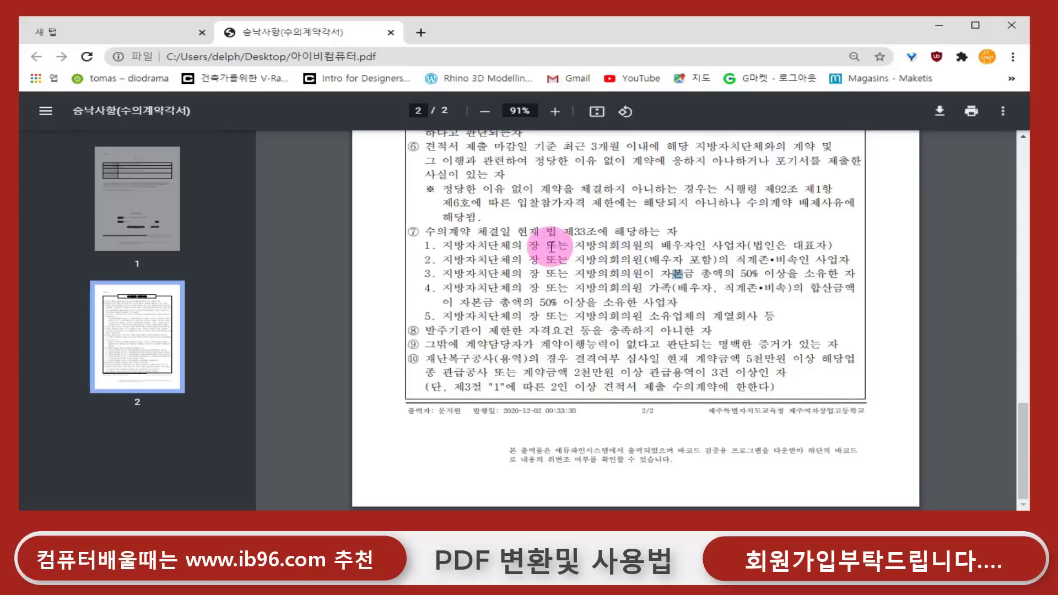
scroll(524, 290, up, 1)
scroll(525, 289, up, 5)
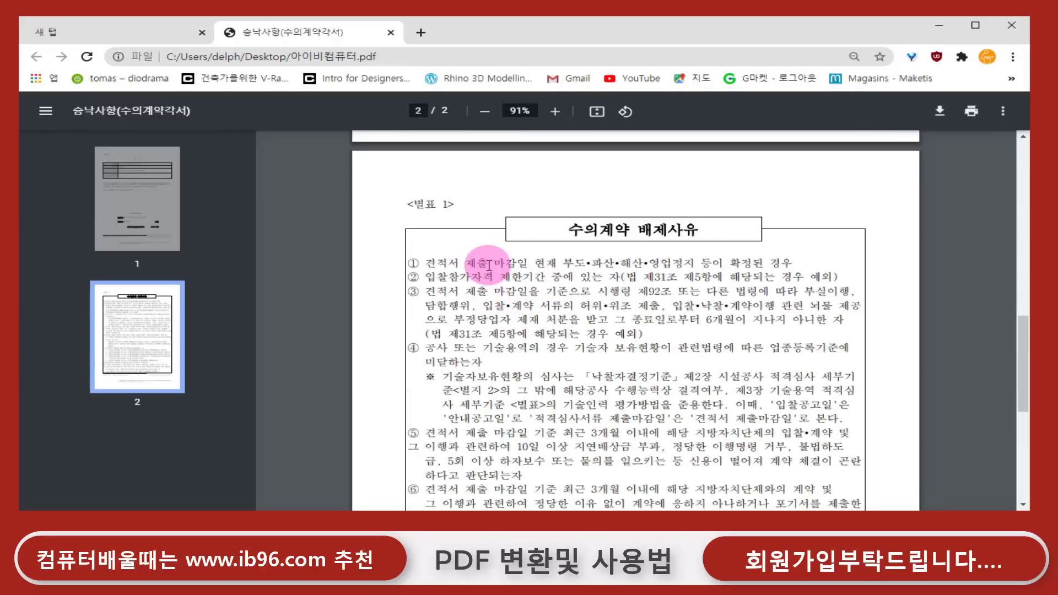
drag(438, 262, 692, 418)
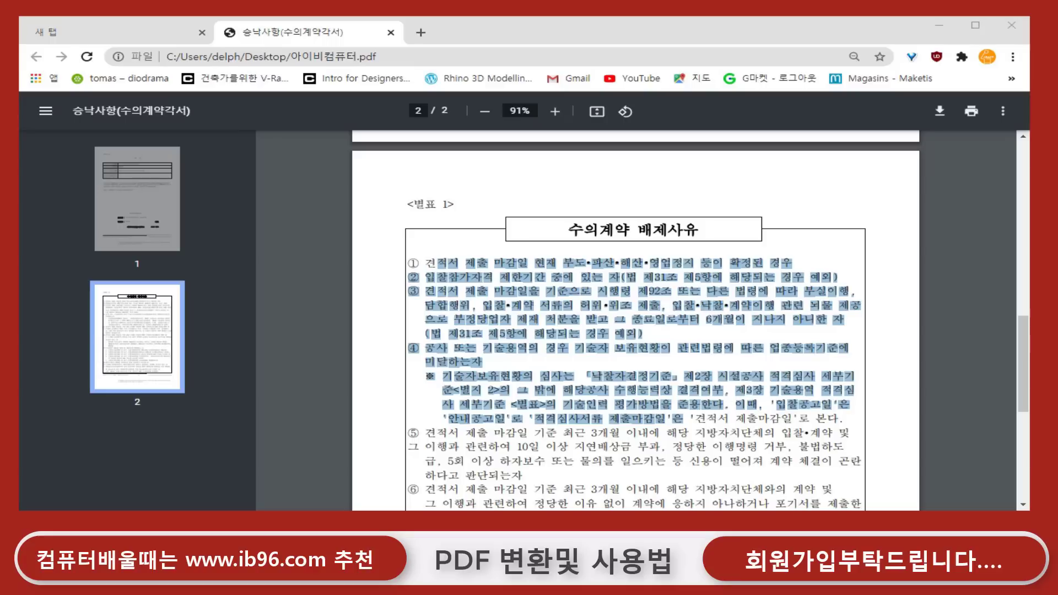
key(alt+Tab)
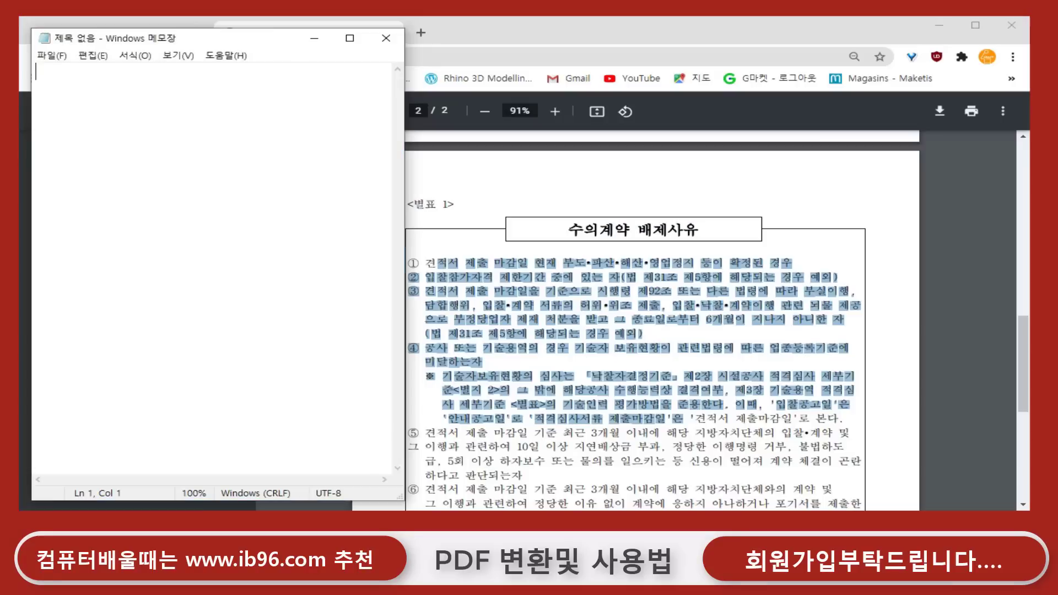
click(634, 41)
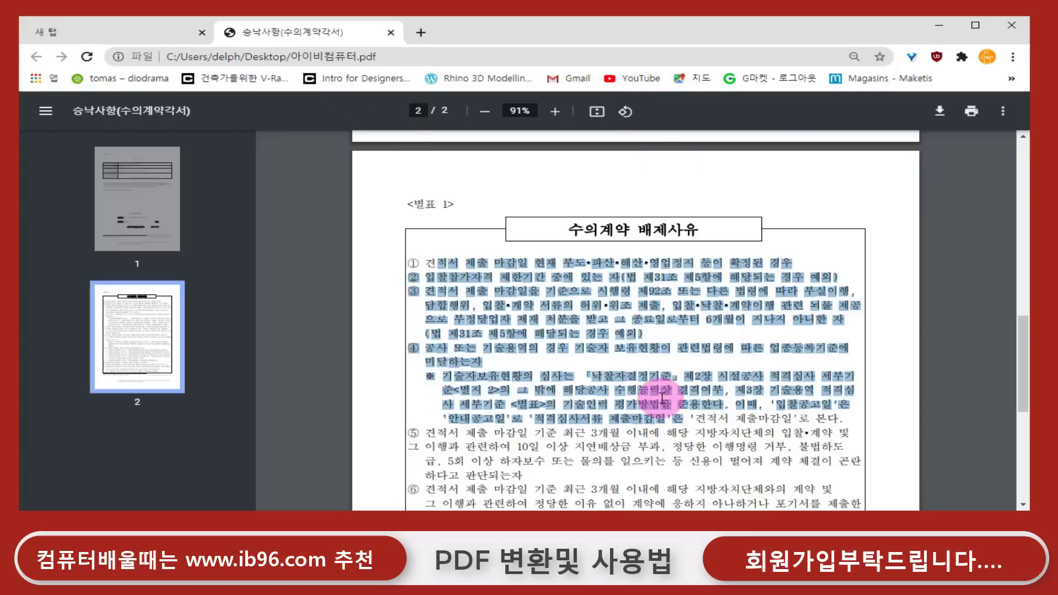
- Copy items ① to ⑤ under "수의계약 배제사유" in the PDF and paste them into the blank Notepad document
click(624, 338)
drag(436, 268, 659, 372)
drag(409, 264, 518, 474)
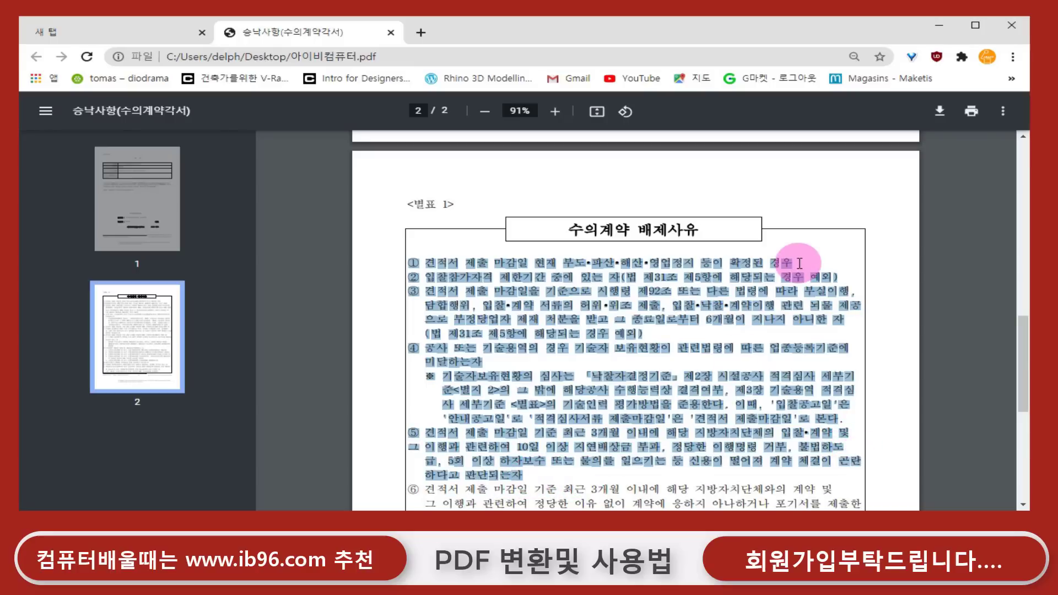
key(alt+Tab)
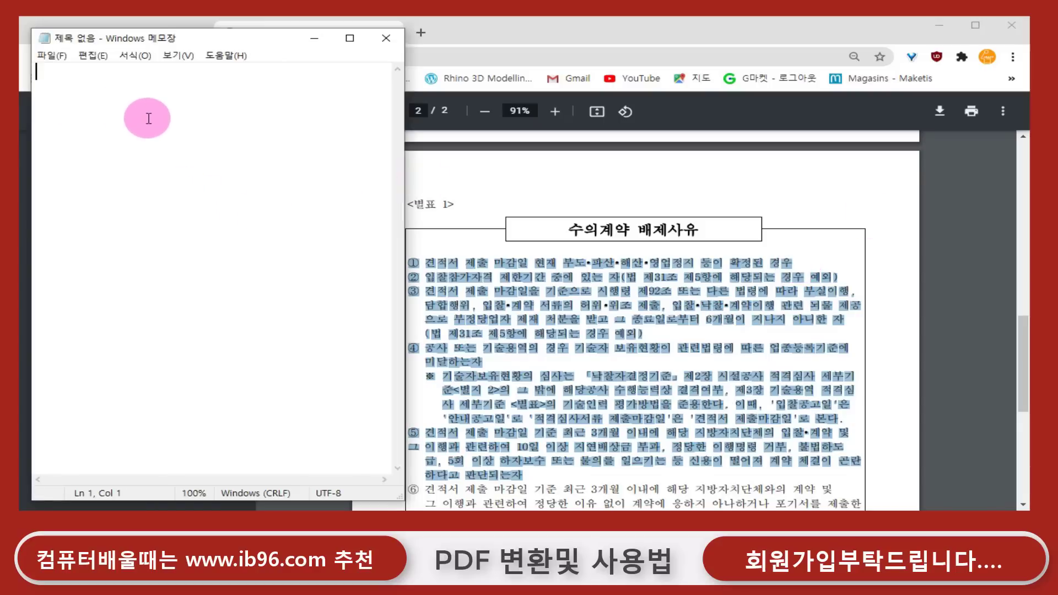
text(① 견적서 제출 마감일 현재 부도•파산•해산•영업정지 등이 확정된 경우 ② 입찰참가자격 제한기간 중에 있는 자(법 제31조 제5항에 해당되는 경우 예외) ③ 견적서 제출 마감일을 기준으로 시행령 제92조 또는 다른 법령에 따라 부실이행, 담합행위, 입찰•계약 서류의 허위•위조 제출, 입찰•낙찰•계약이행 관련 뇌물 제공 으로 부정당업자 제재 처분을 받고 그 종료일로부터 6개월이 지나지 아니한 자 (법 제31조 제5항에 해당되는 경우 예외) ④ 공사 또는 기술용역의 경우 기술자 보유현황이 관련법령에 따른 업종등록기준에 미달하는자 ※ 기술자보유현황의 심사는「낙찰자결정기준」제2장 시설공사 적격심사 세부기 준<별지 2>의 그 밖에 해당공사 수행능력상 결격여부, 제3장 기술용역 적격심 사 세부기준 <별표>의 기술인력 평가방법을 준용한다. 이때, '입찰공고일'은 '안내공고일'로 '적격심사서류 제출마감일'은 '견적서 제출마감일'로 본다. ⑤ 견적서 제출 마감일 기준 최근 3개월 이내에 해당 지방자치단체의 입찰•계약 및 그 이행과 관련하여 10일 이상 지연배상금 부과, 정당한 이행명령 거부, 불법하도 급, 5회 이상 하자보수 또는 물의를 일으키는 등 신용이 떨어져 계약 체결이 곤란 하다고 판단되는자)
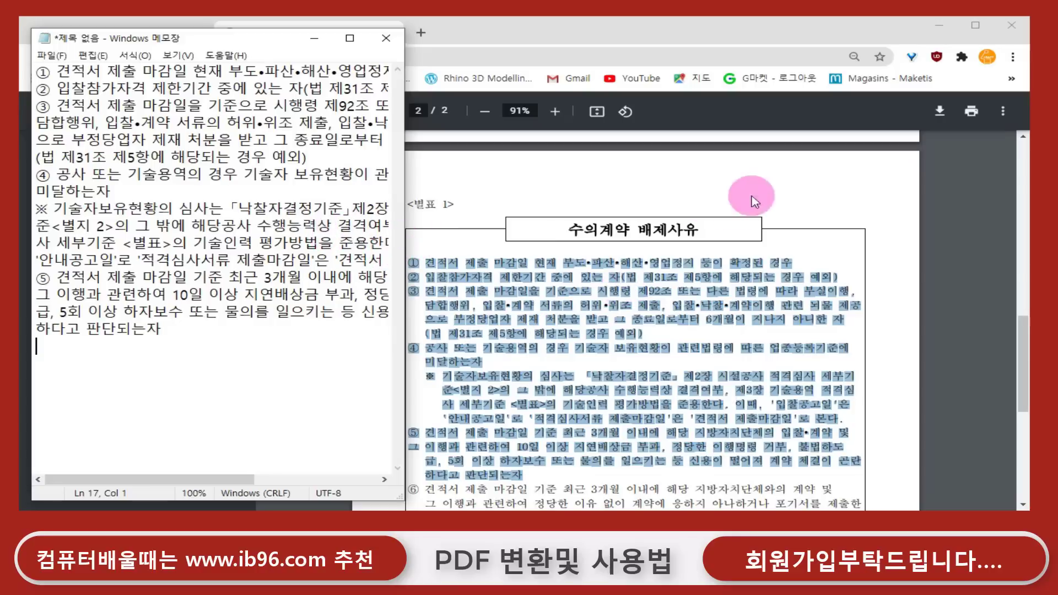
- Compare the text pasted in Notepad with the "수의계약 배제사유" section of the PDF, clearing the PDF selection
scroll(645, 308, down, 5)
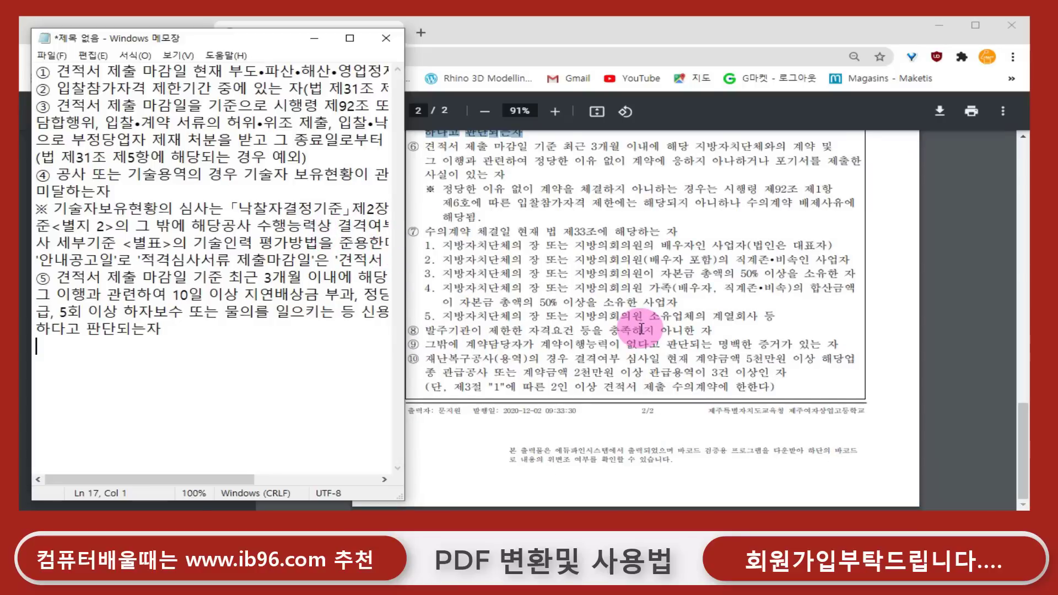
scroll(641, 329, up, 10)
scroll(641, 329, down, 5)
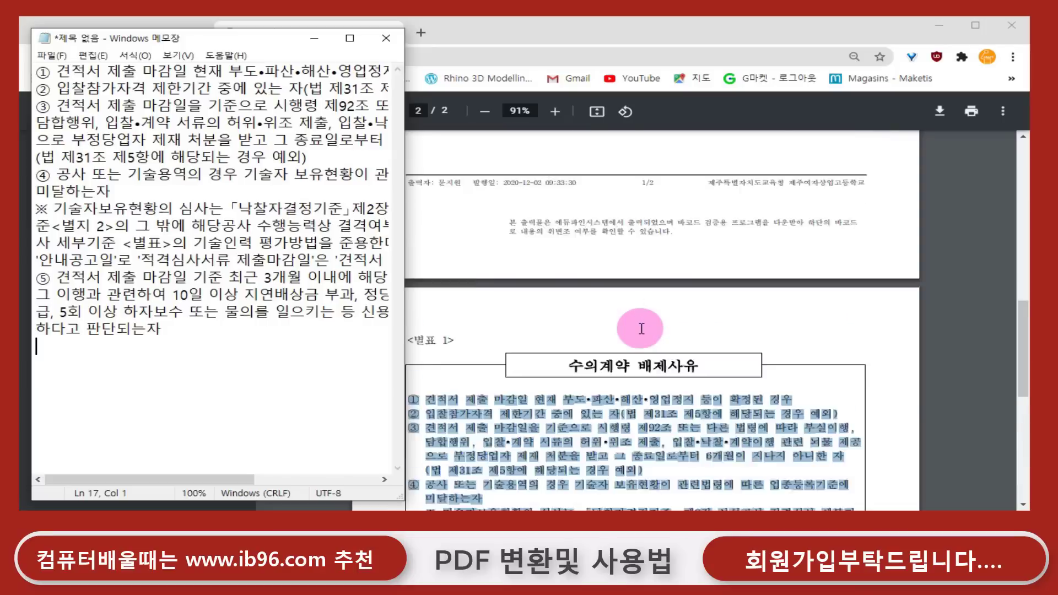
scroll(641, 329, down, 2)
click(607, 264)
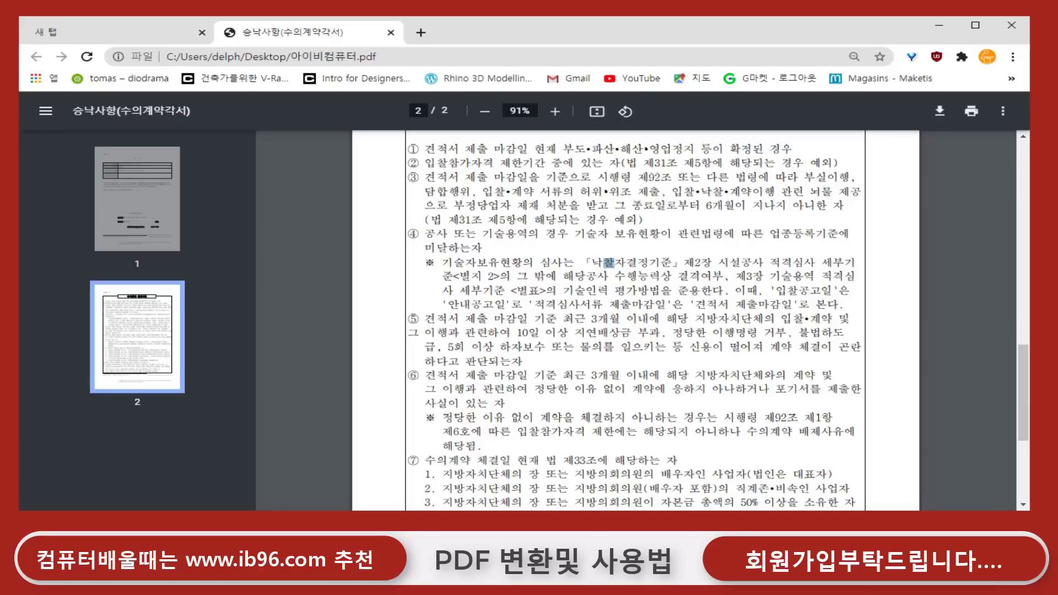
key(alt+Tab)
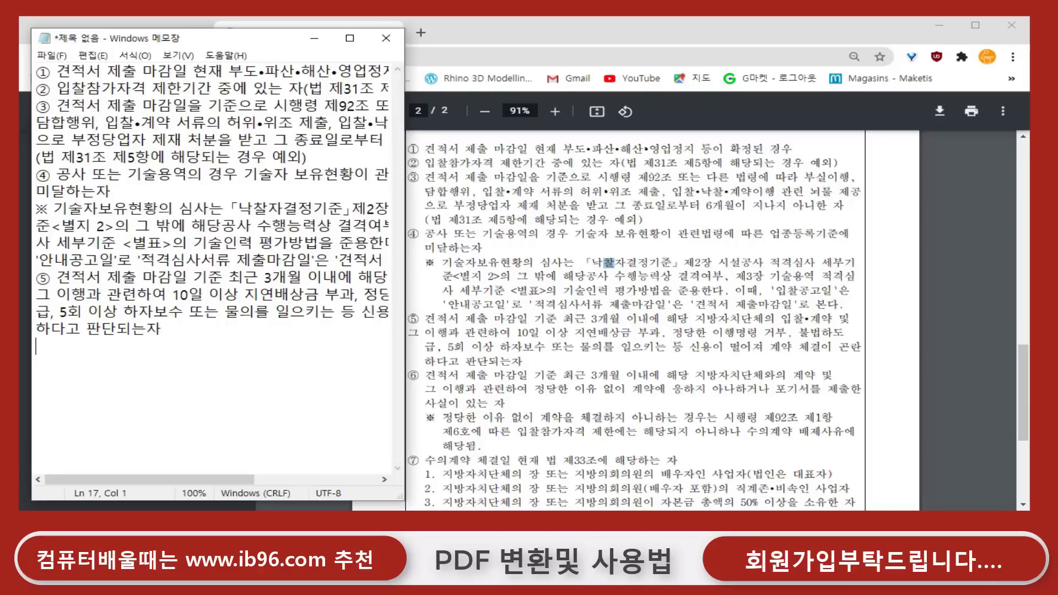
click(746, 310)
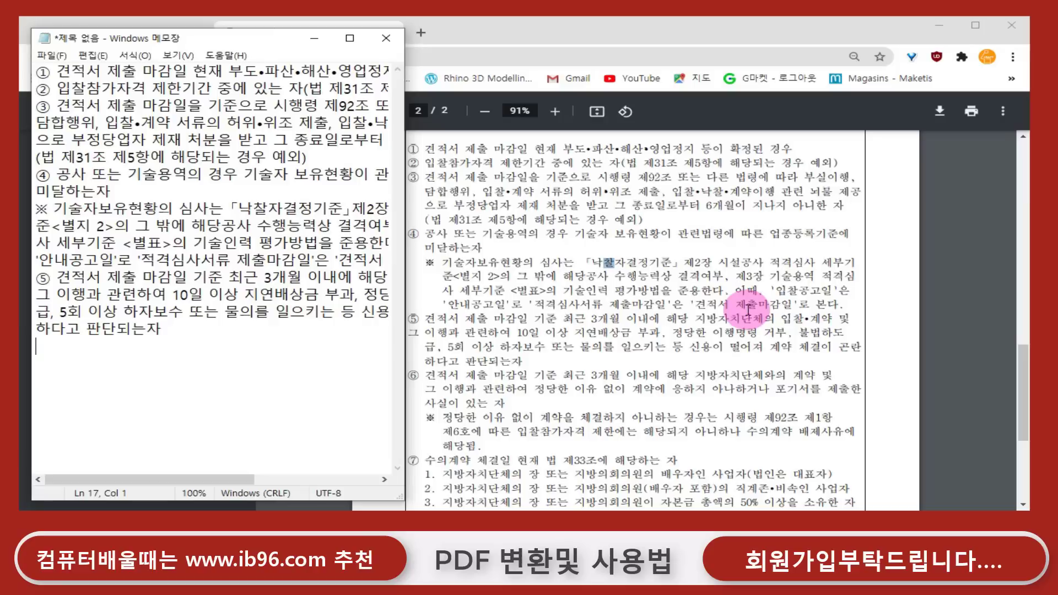
click(752, 277)
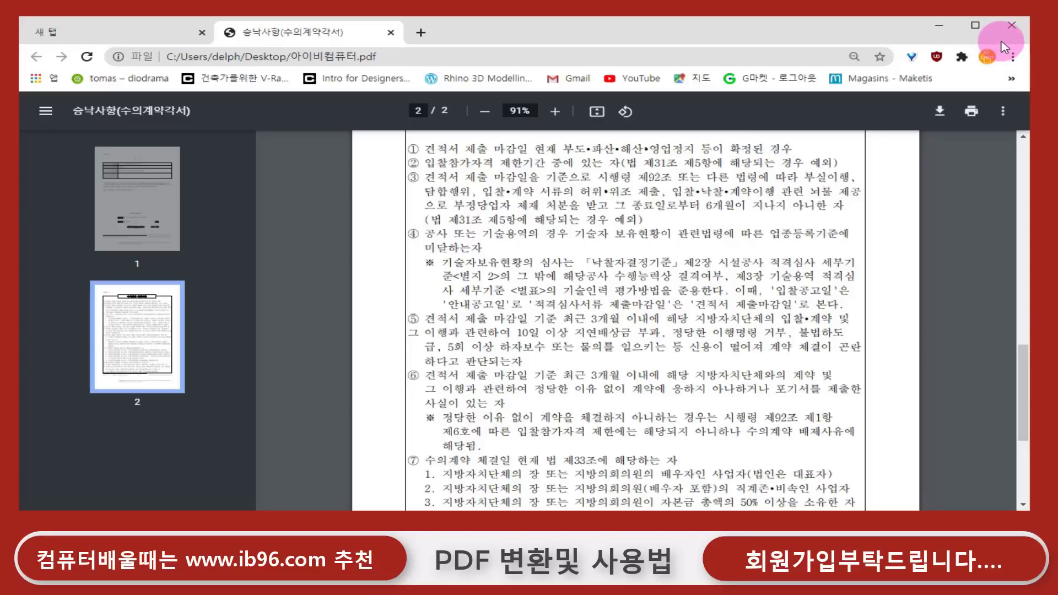
- Return to Notepad, widen its window, and check the file types offered for saving the pasted text under another name, cancelling without saving
click(1012, 25)
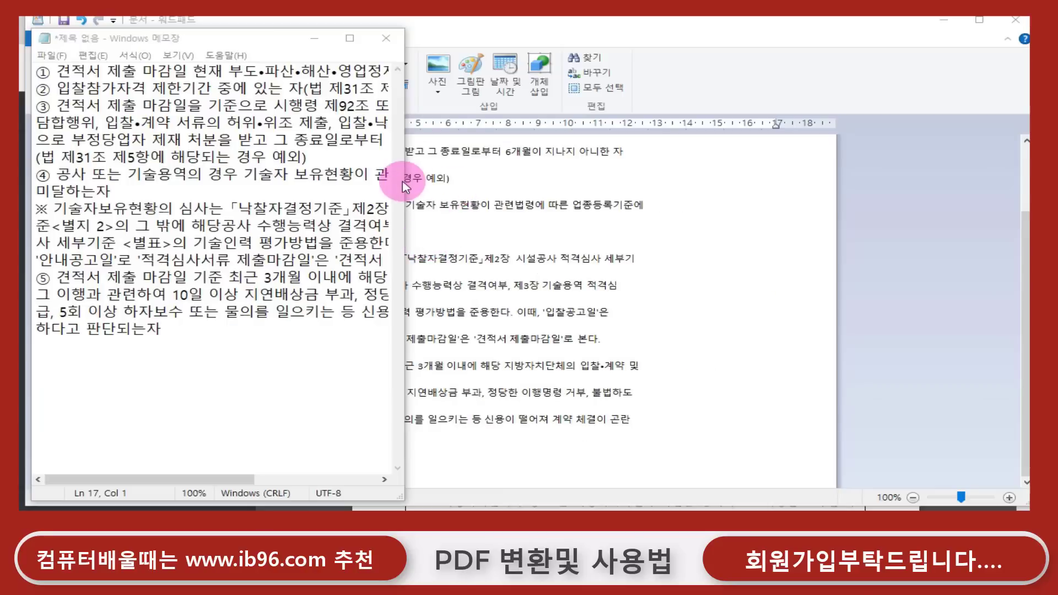
drag(406, 184, 913, 193)
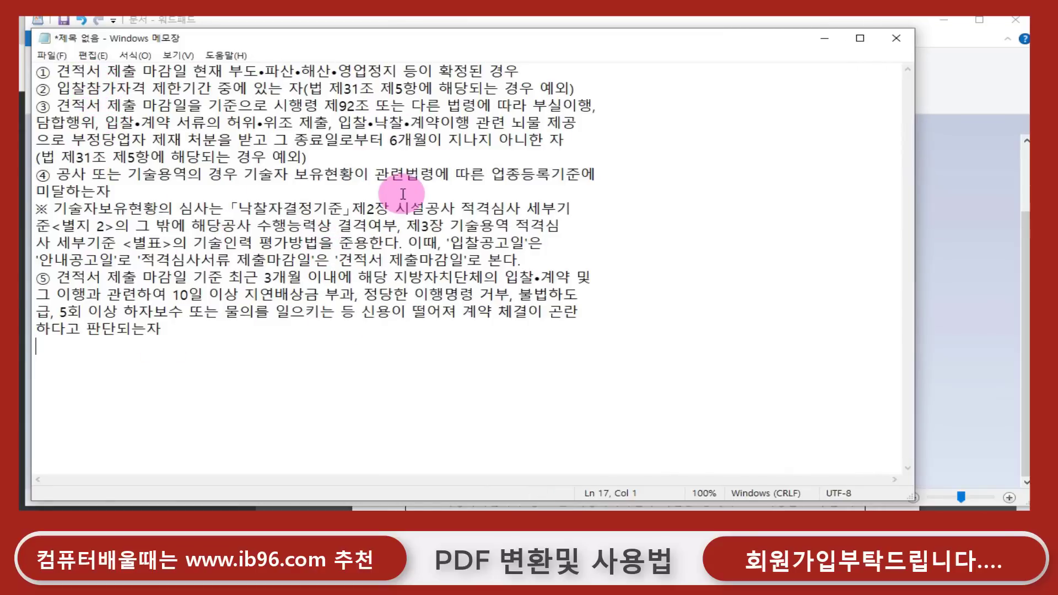
click(52, 56)
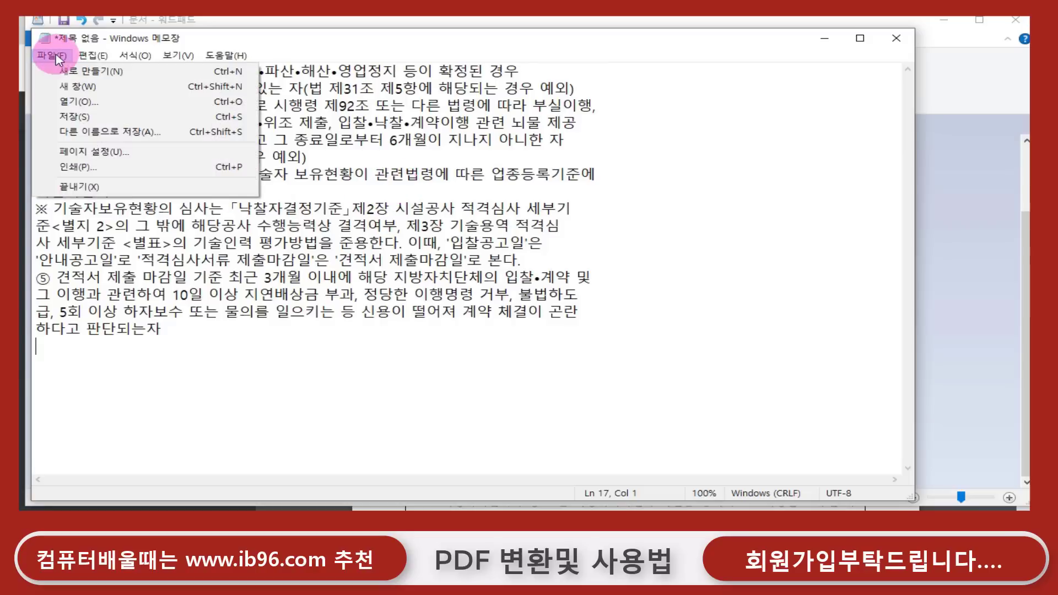
click(116, 136)
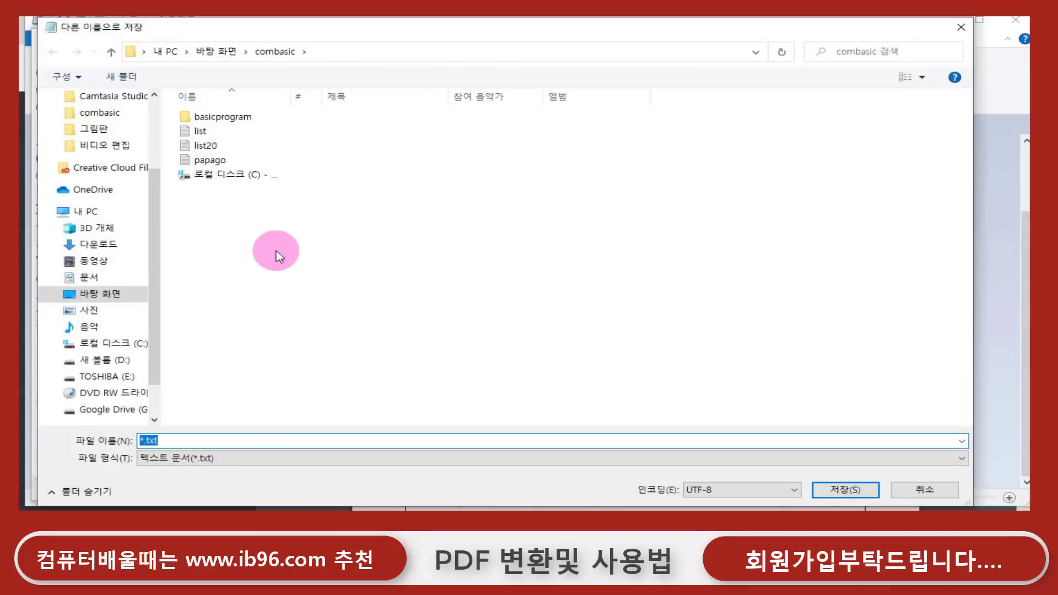
click(333, 457)
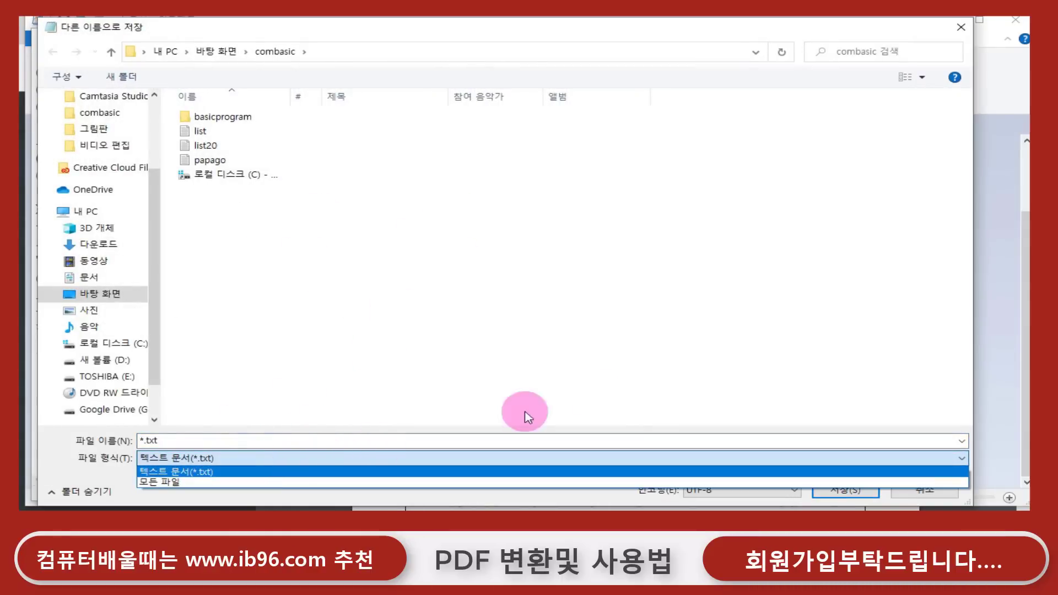
click(751, 203)
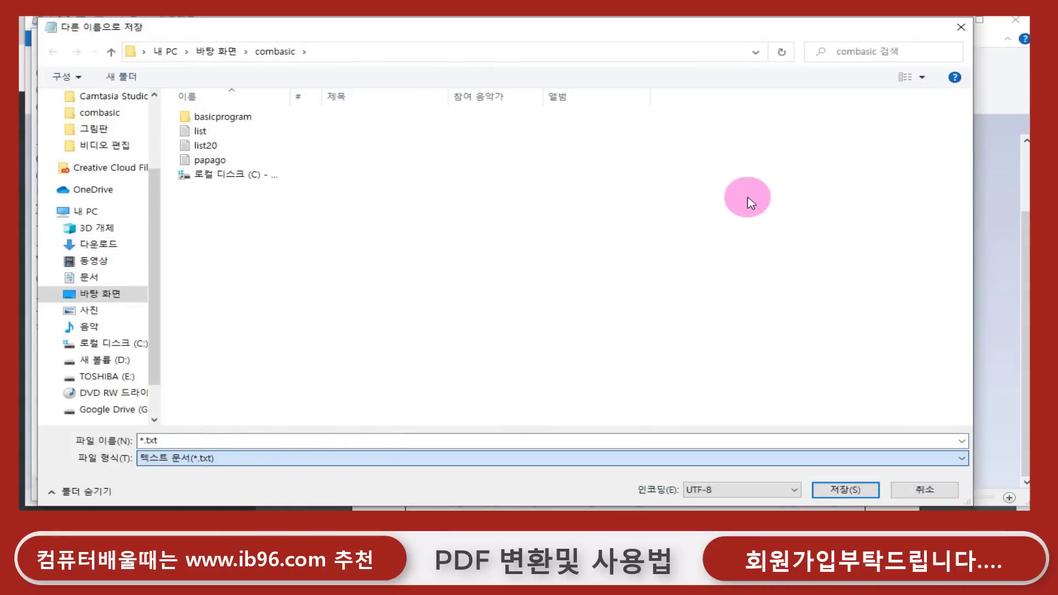
click(935, 496)
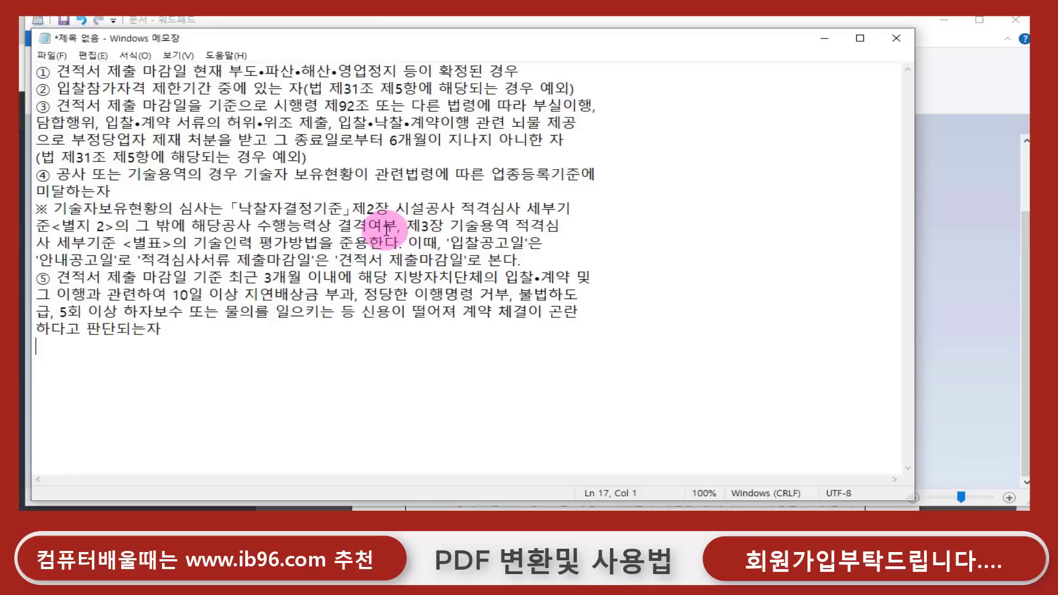
- Print the Notepad text using the Adobe PDF printer
click(51, 55)
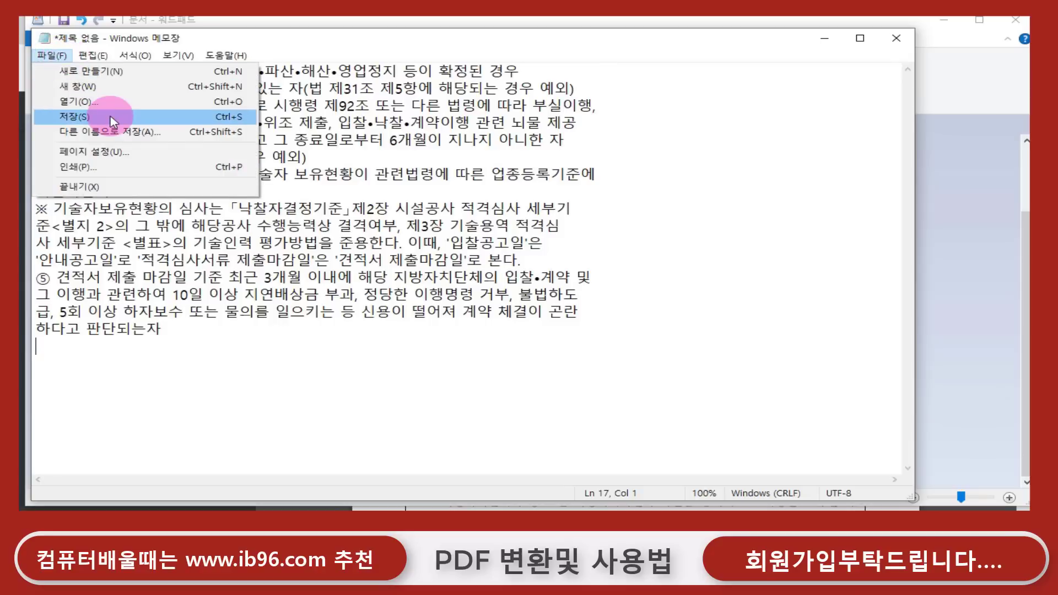
click(128, 170)
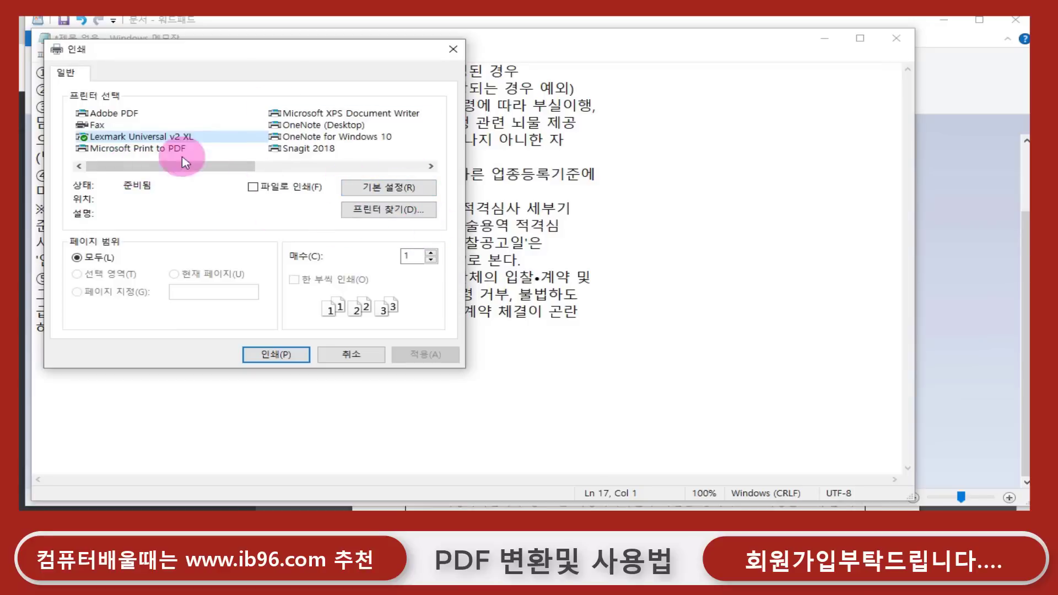
click(133, 115)
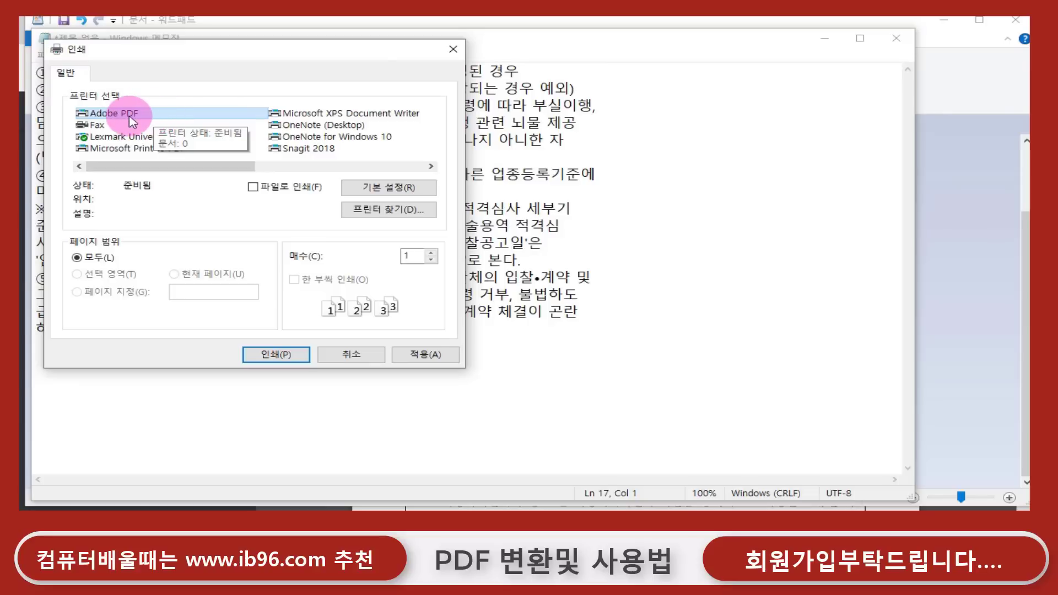
click(172, 119)
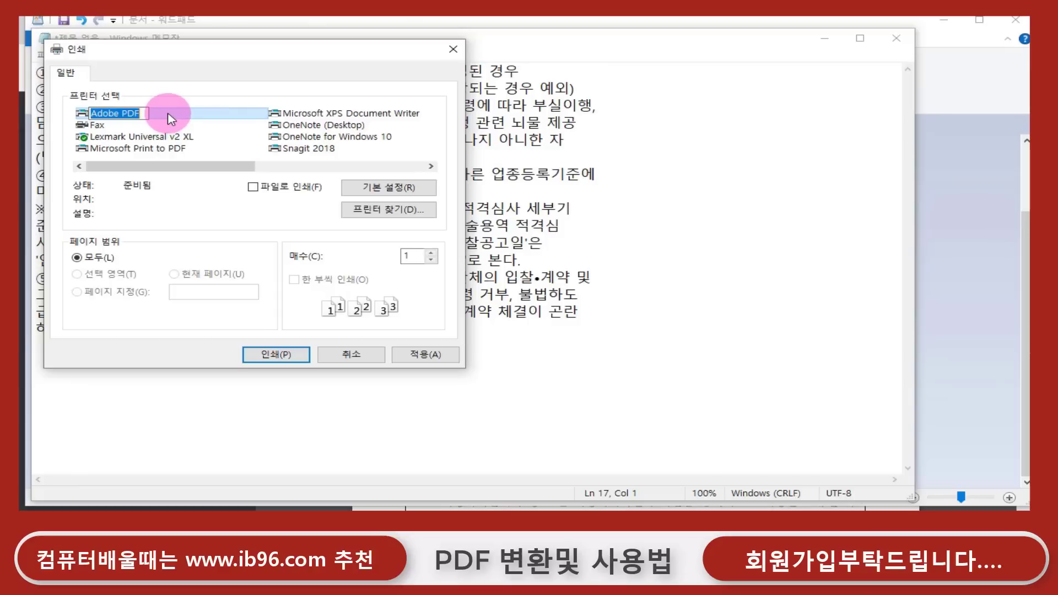
click(290, 358)
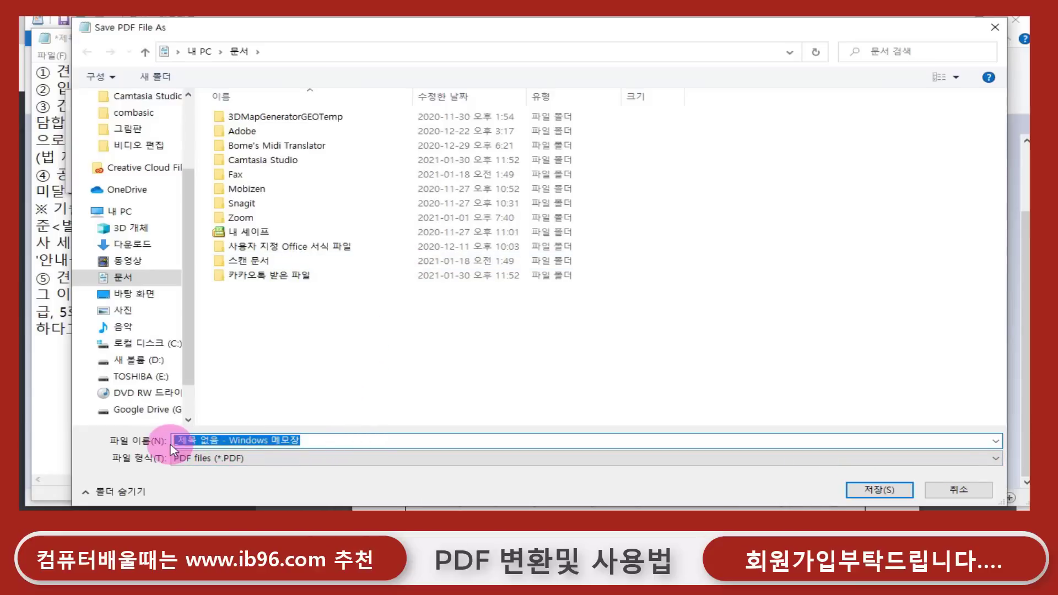
- Save the printed PDF as test in the 바탕 화면 folder
text(tets)
key(BackSpace)
key(BackSpace)
text(st)
click(140, 294)
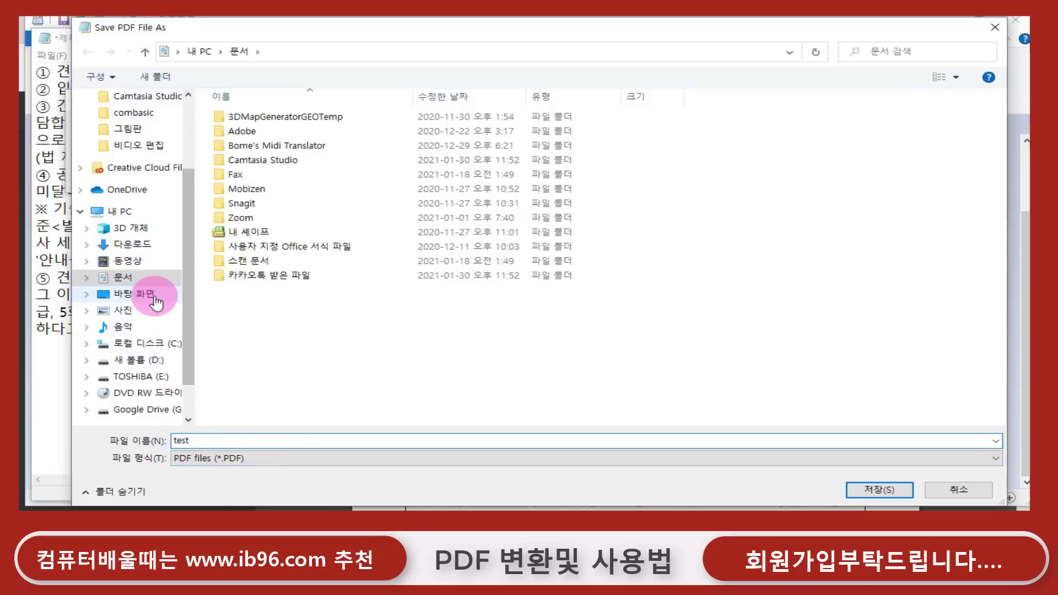
click(902, 492)
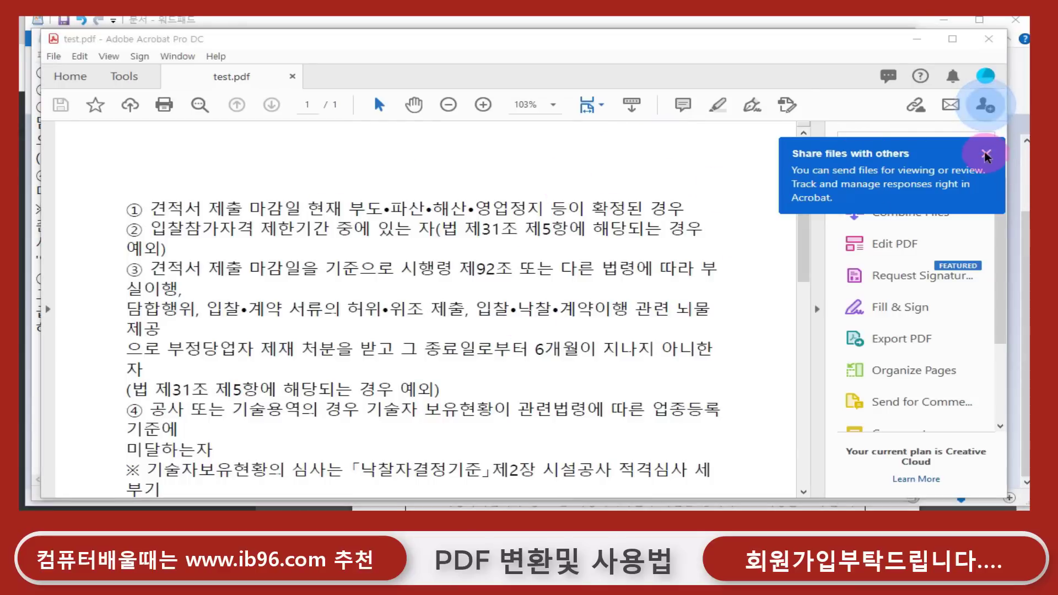
- Look through test.pdf in Acrobat, dismissing the sharing tip, then close it and locate the test file on the desktop
click(986, 155)
scroll(378, 223, down, 5)
scroll(369, 253, up, 5)
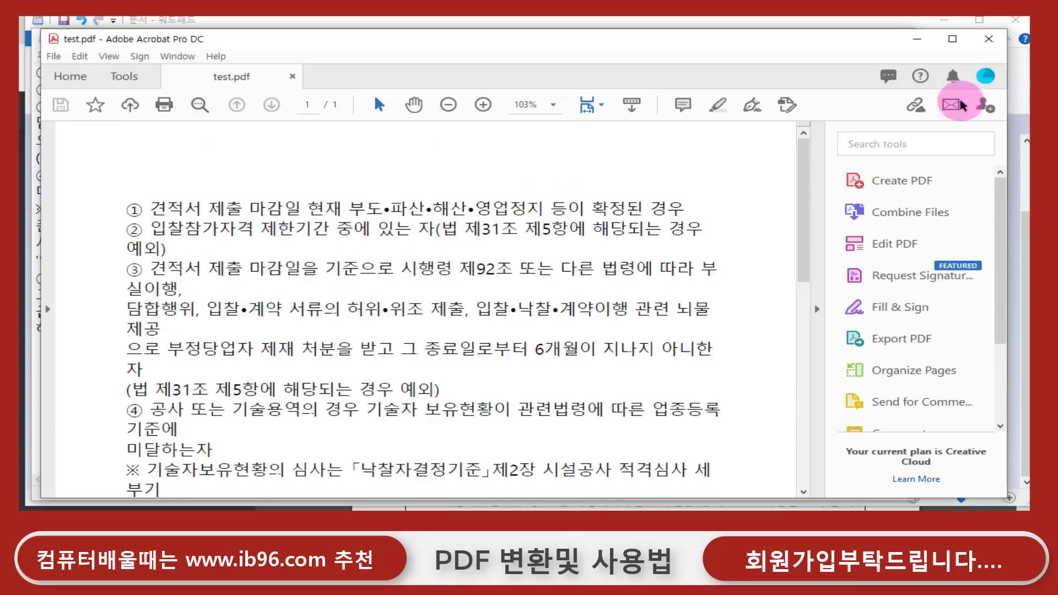
click(996, 46)
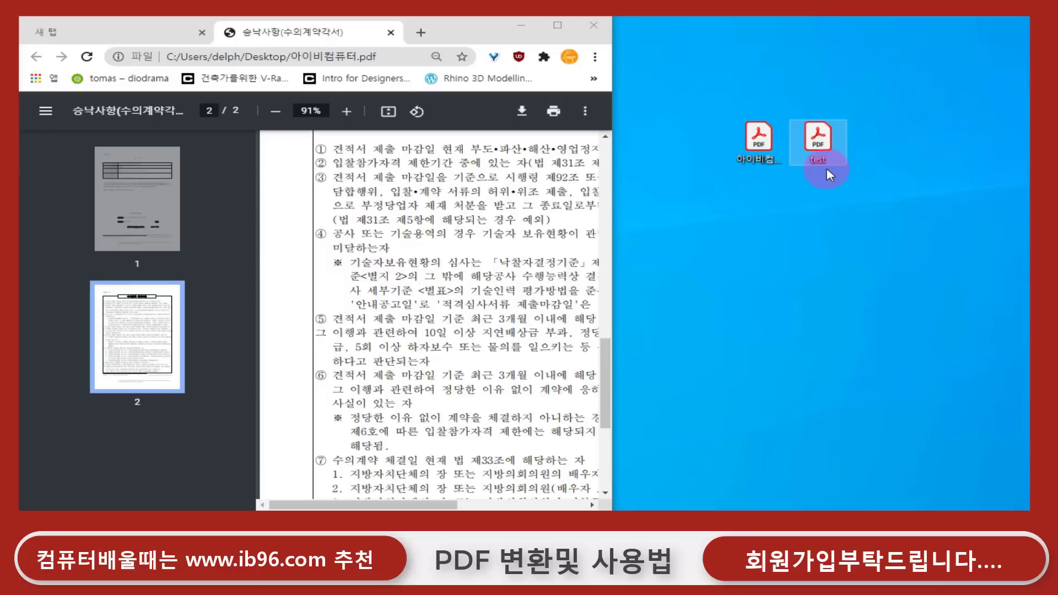
click(827, 157)
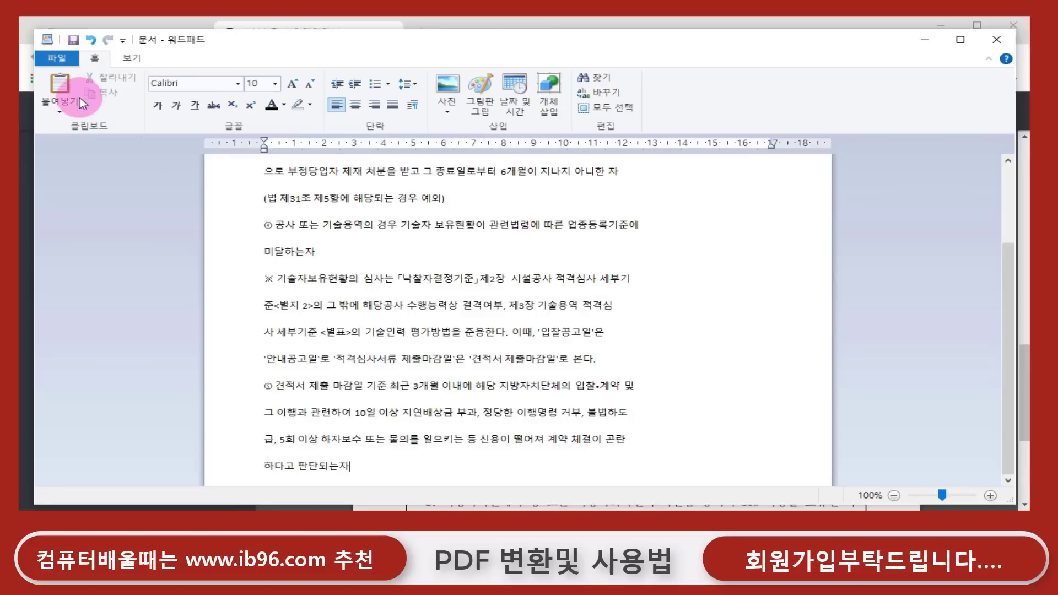
- Switch to WordPad and examine the file types offered for saving the document under another name, cancelling without saving
click(58, 60)
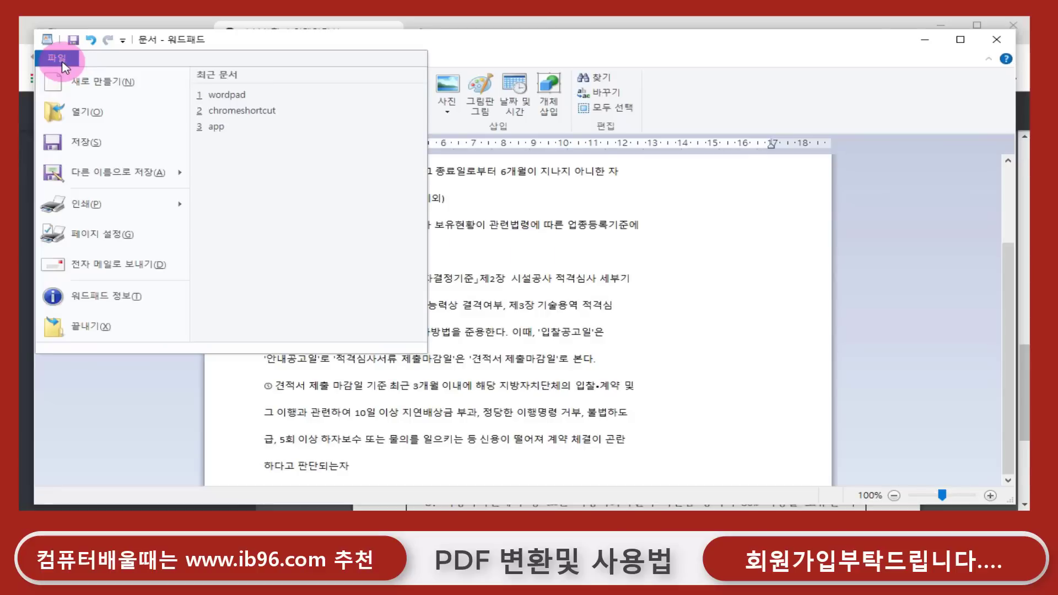
click(146, 176)
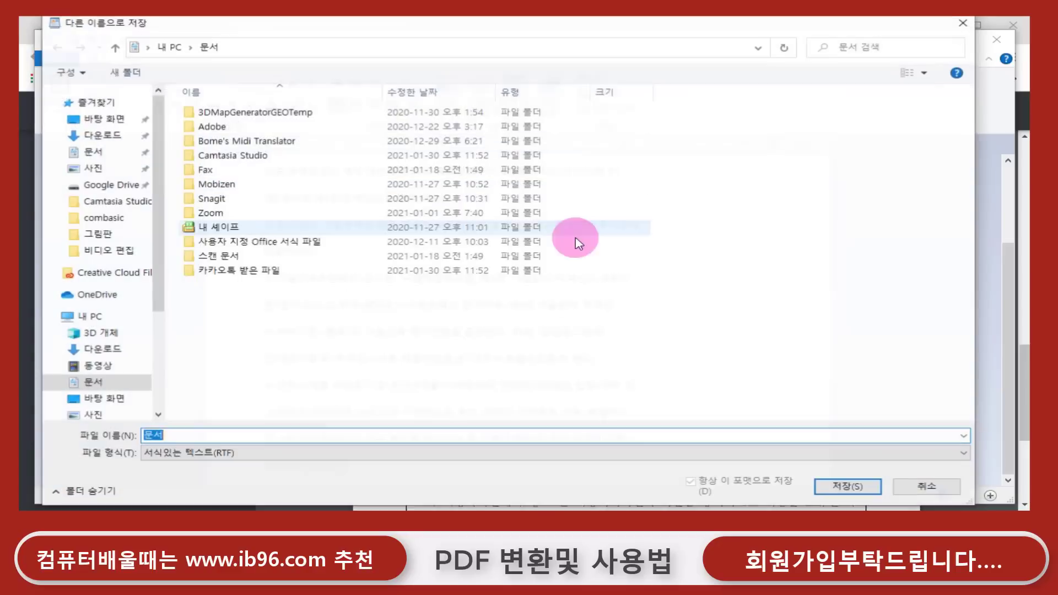
click(371, 453)
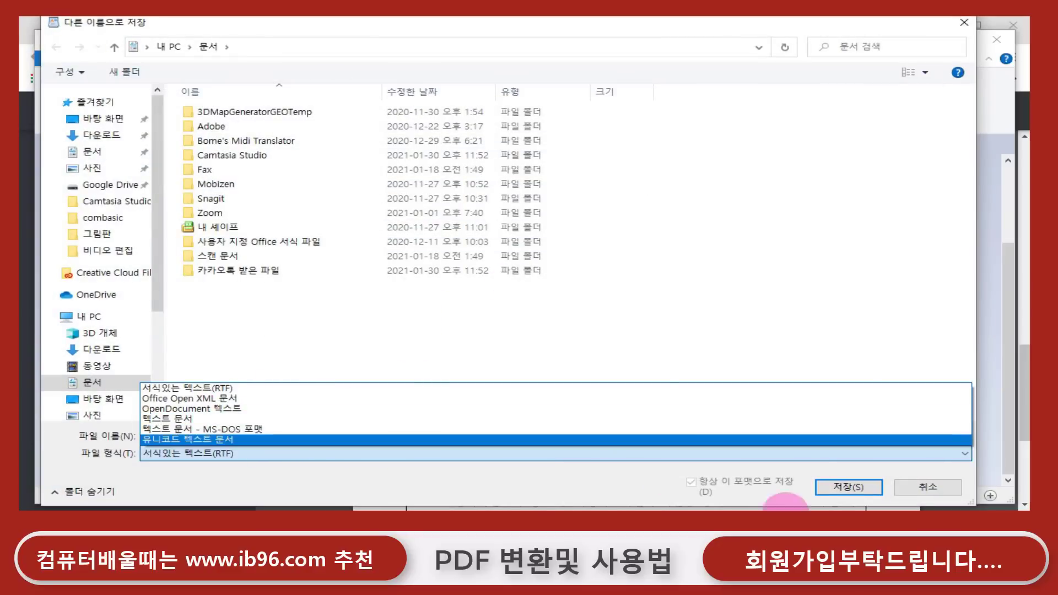
click(938, 495)
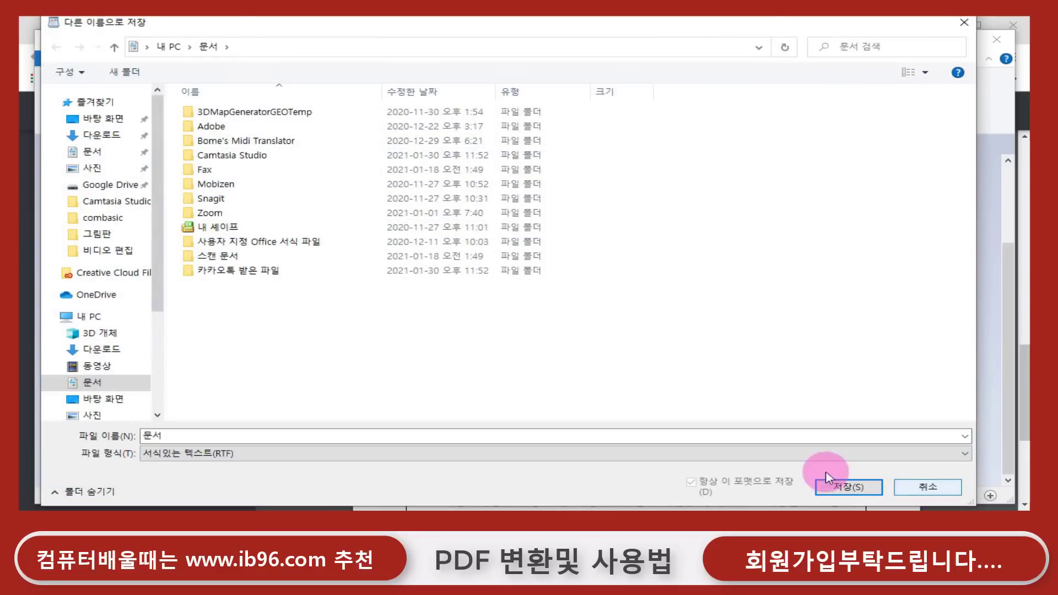
click(926, 488)
- Examine the printers available for the WordPad document, looking for PDF options, and cancel without printing
click(55, 57)
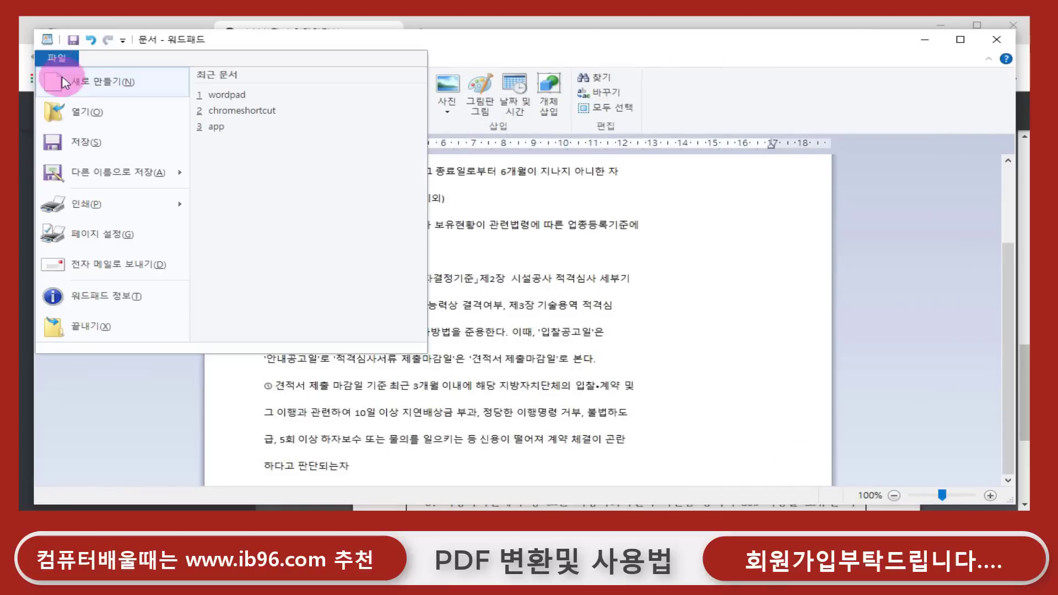
mouse_move(130, 210)
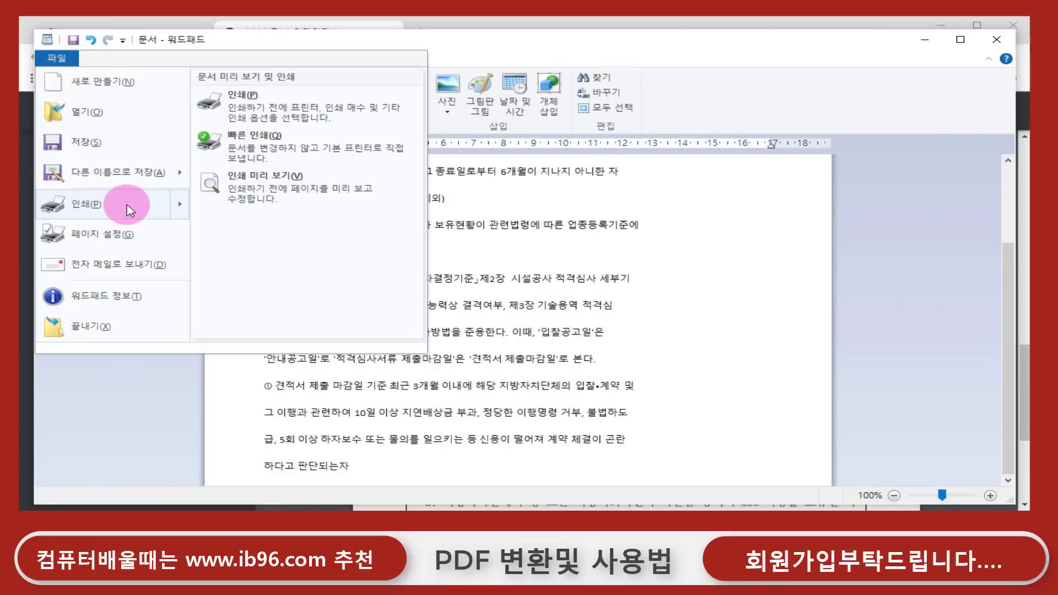
click(130, 210)
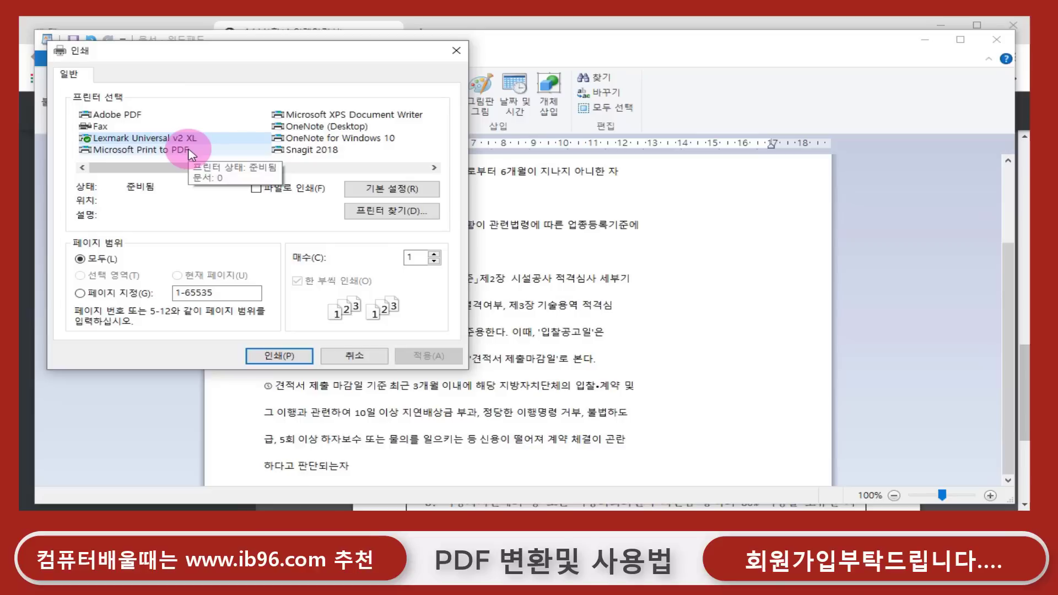
click(342, 170)
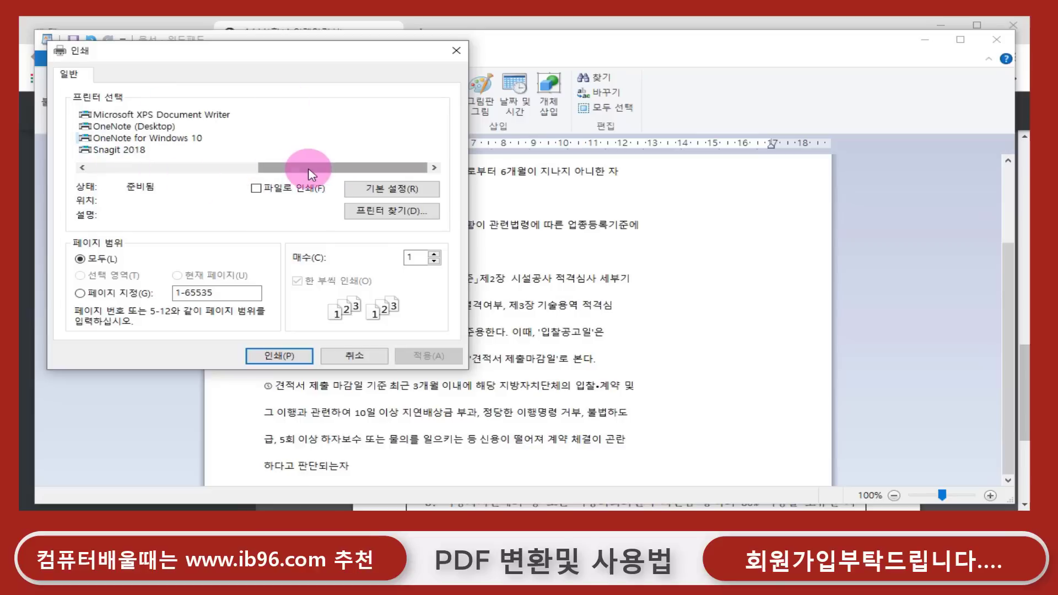
click(255, 176)
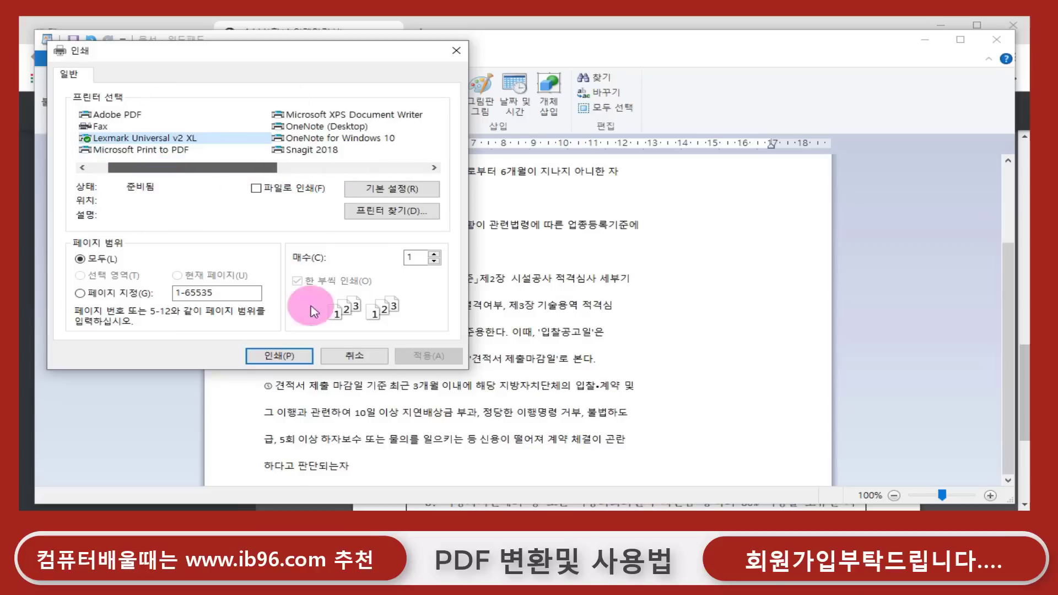
click(366, 357)
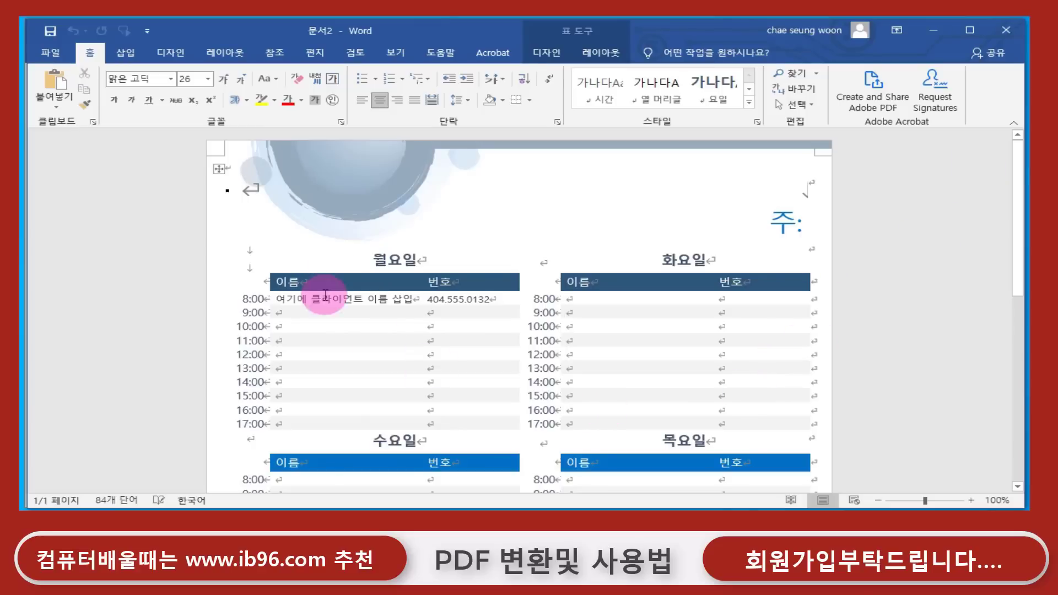
- Switch to Word and try to save the weekly appointment schedule in PDF format to the 바탕 화면 folder, cancelling the save
scroll(584, 328, down, 5)
scroll(590, 333, up, 5)
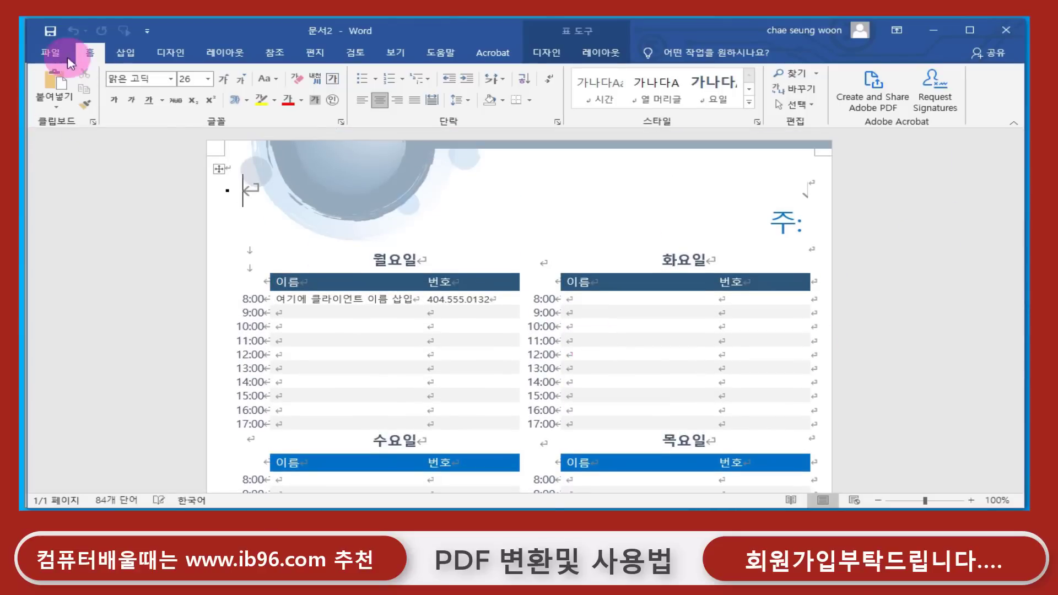
click(69, 60)
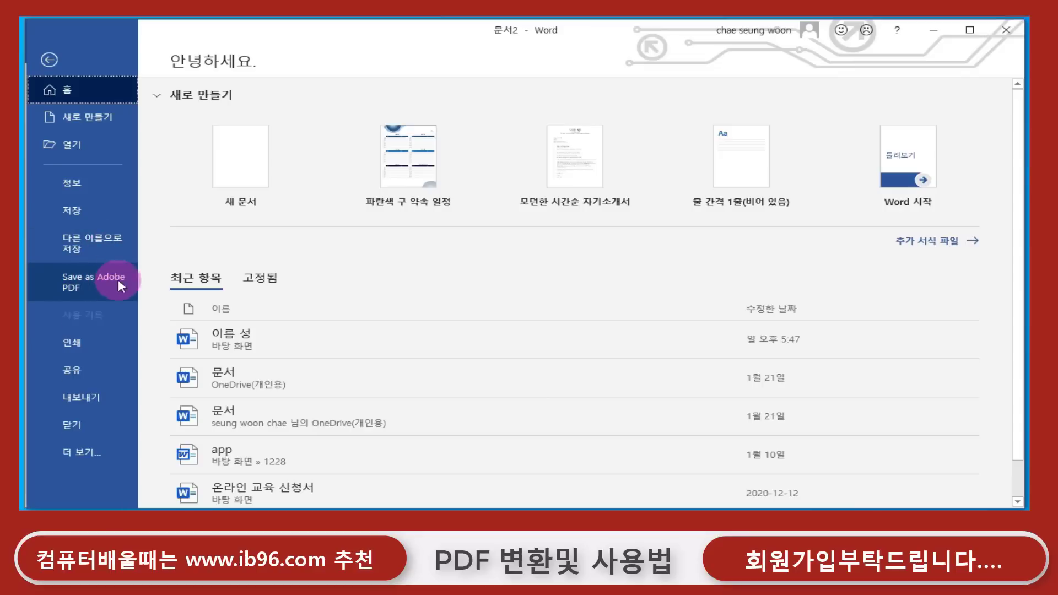
click(89, 282)
click(496, 245)
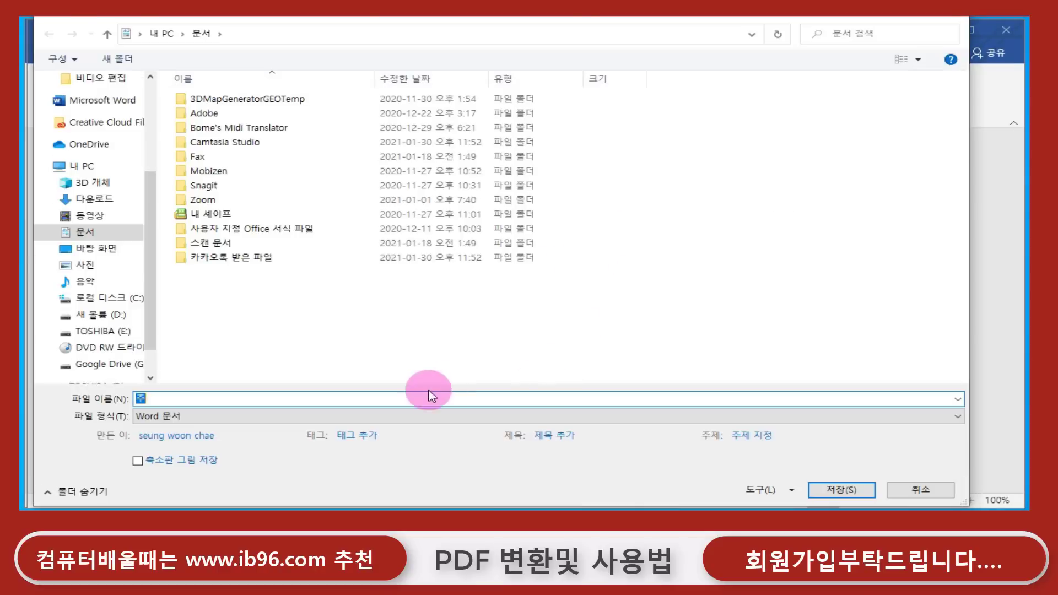
click(176, 422)
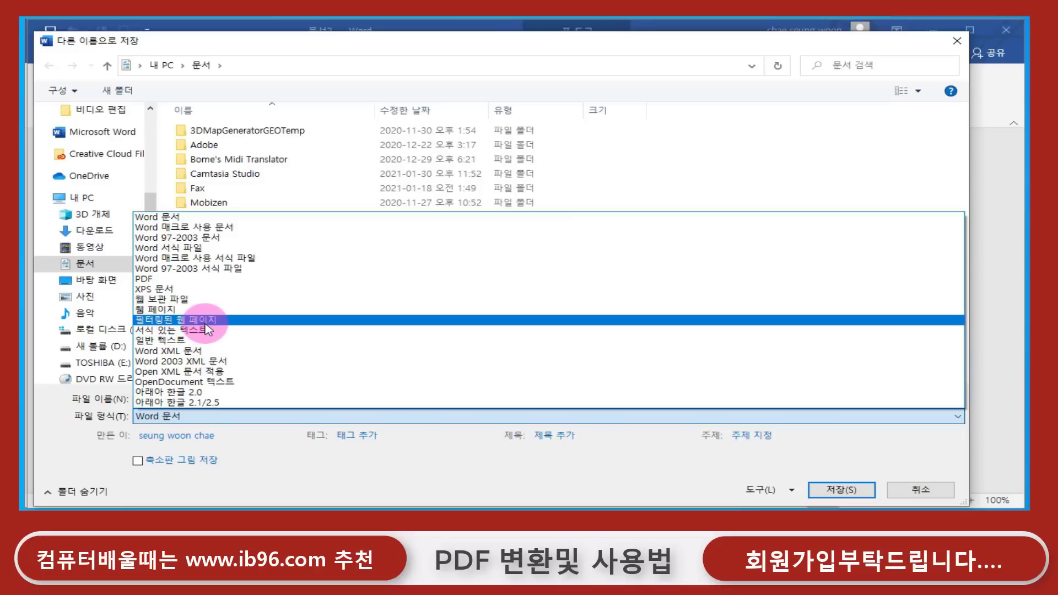
click(157, 278)
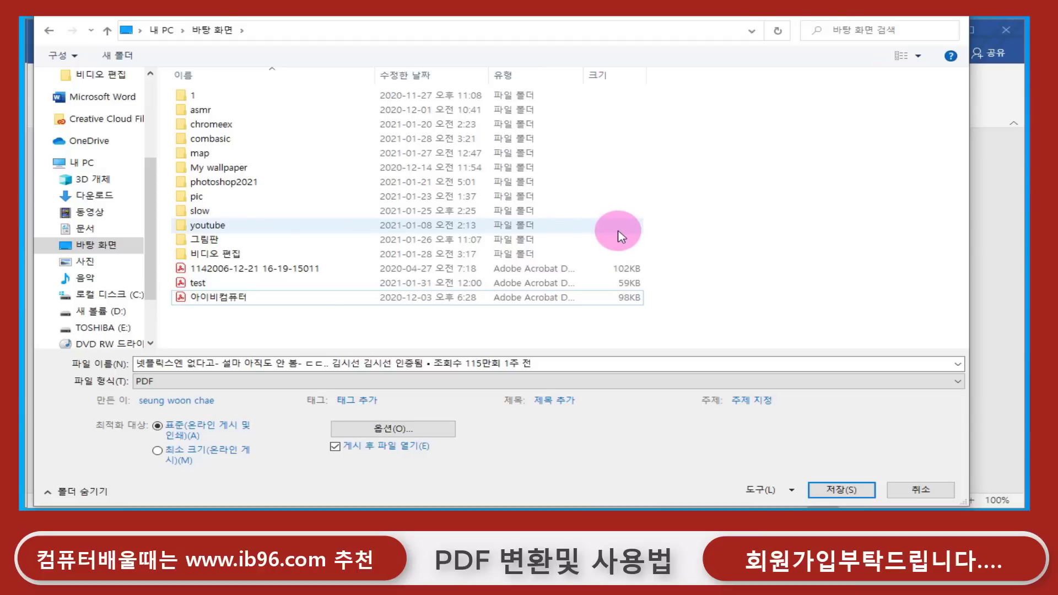
click(928, 490)
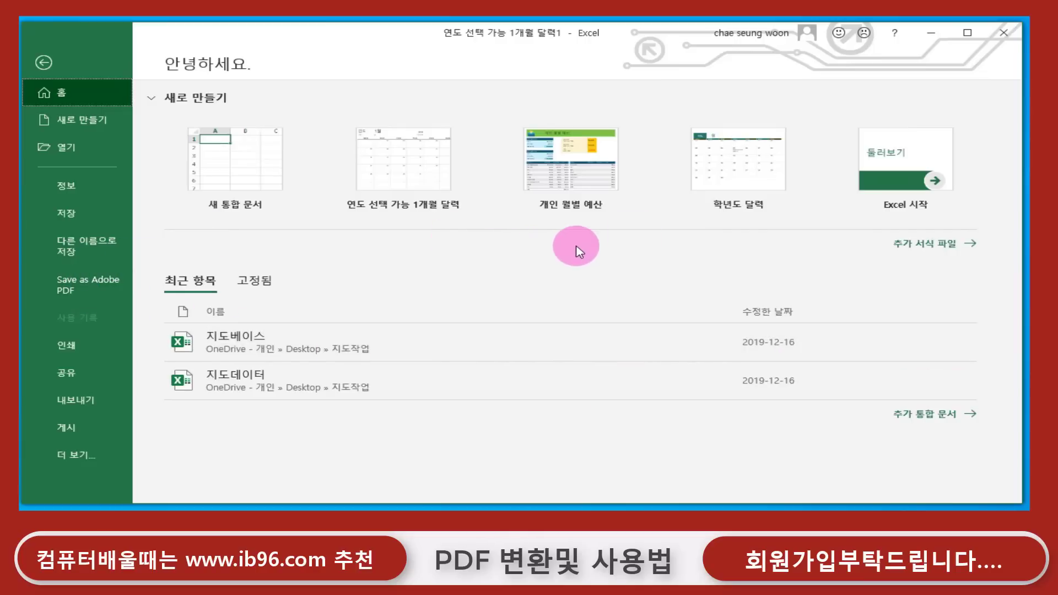
- Close Excel and examine Paint's save formats and printers for the tomato picture, choosing Adobe PDF but cancelling the print, and close Paint
click(1004, 34)
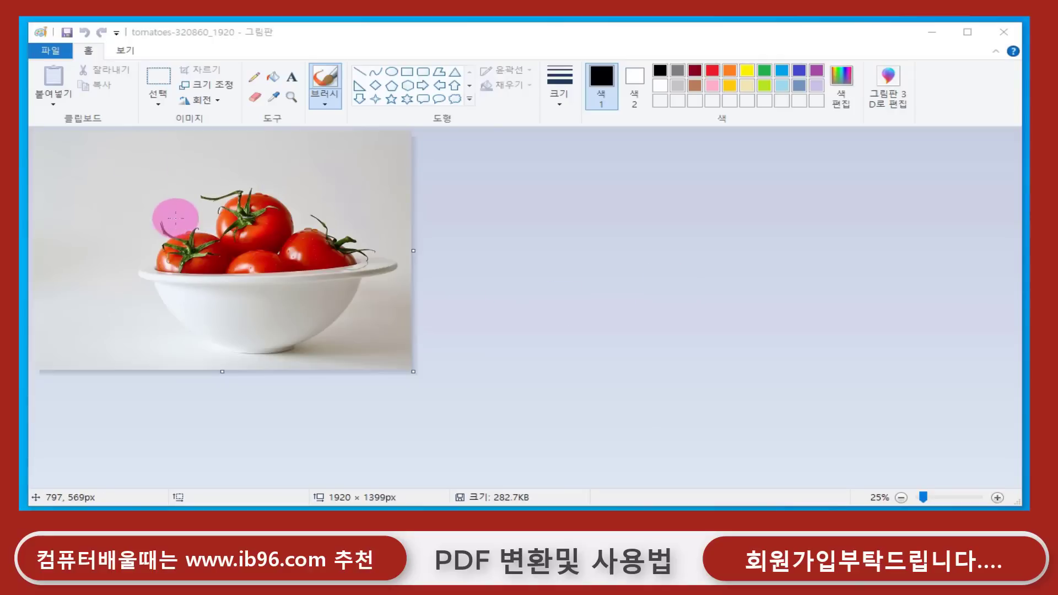
click(55, 55)
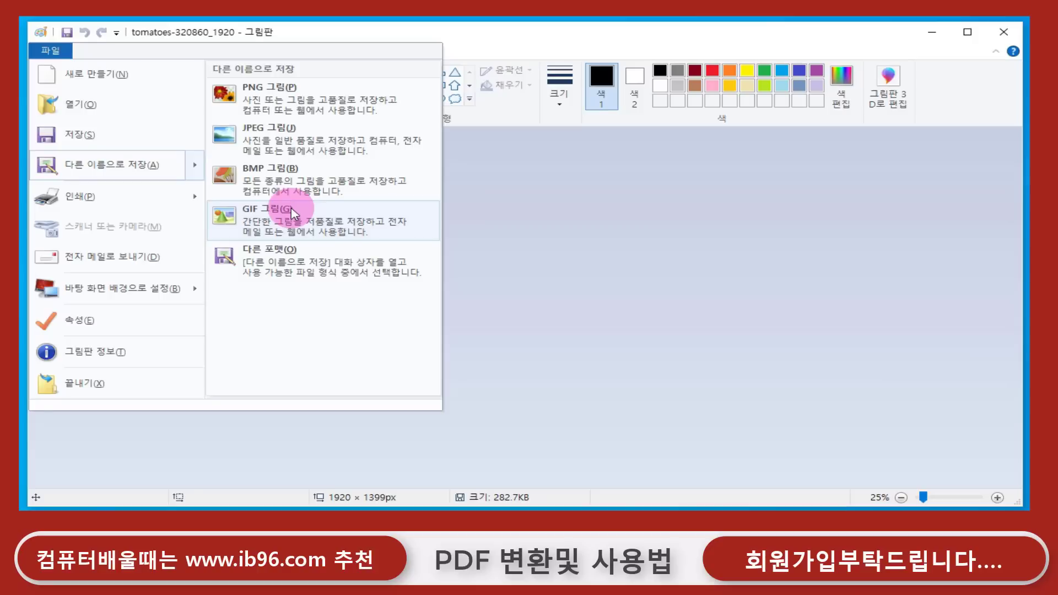
click(128, 203)
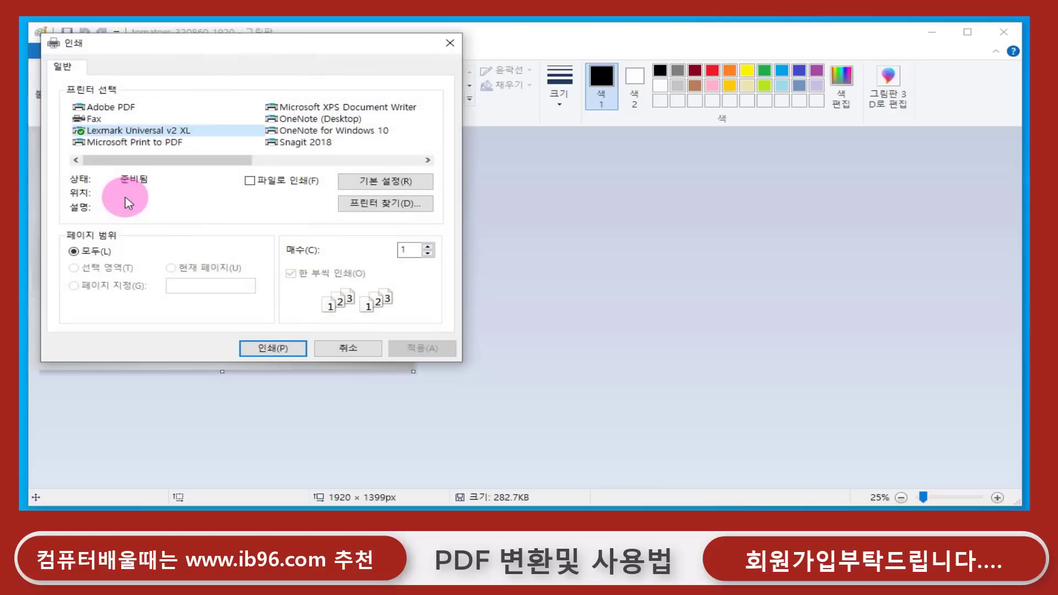
click(131, 109)
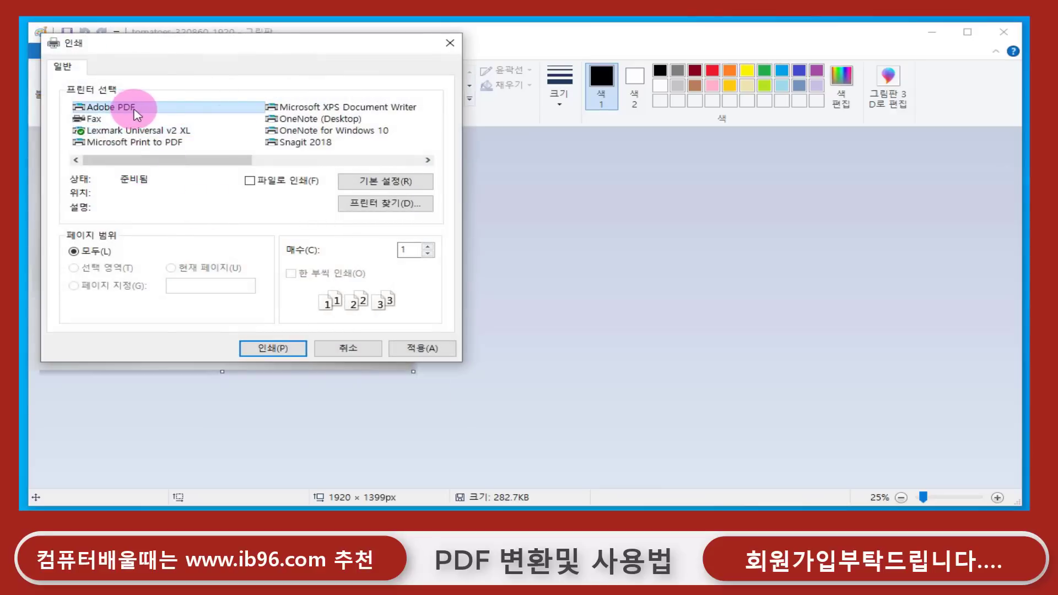
click(368, 348)
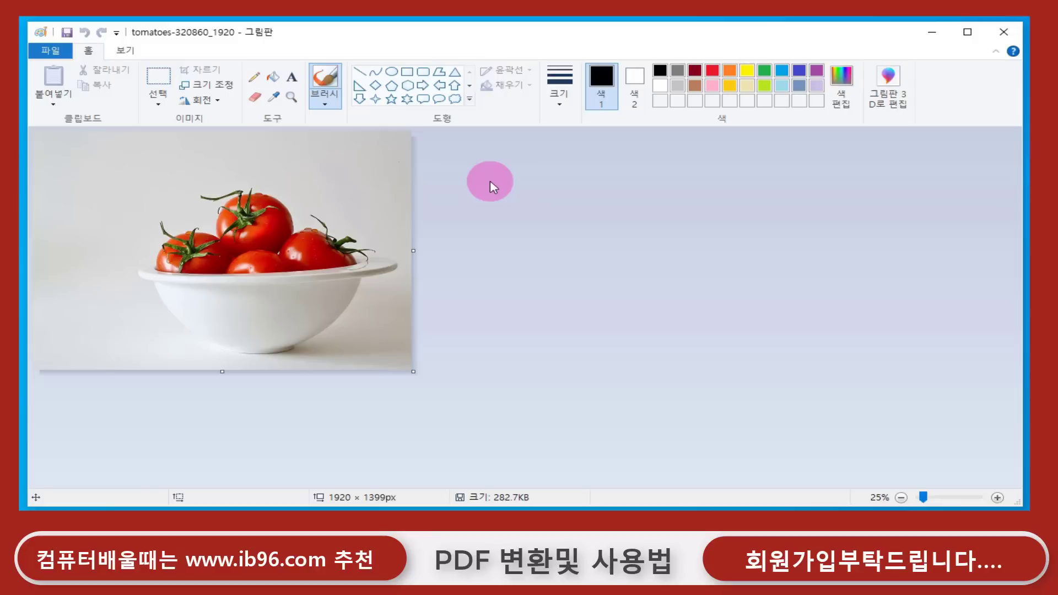
click(1008, 34)
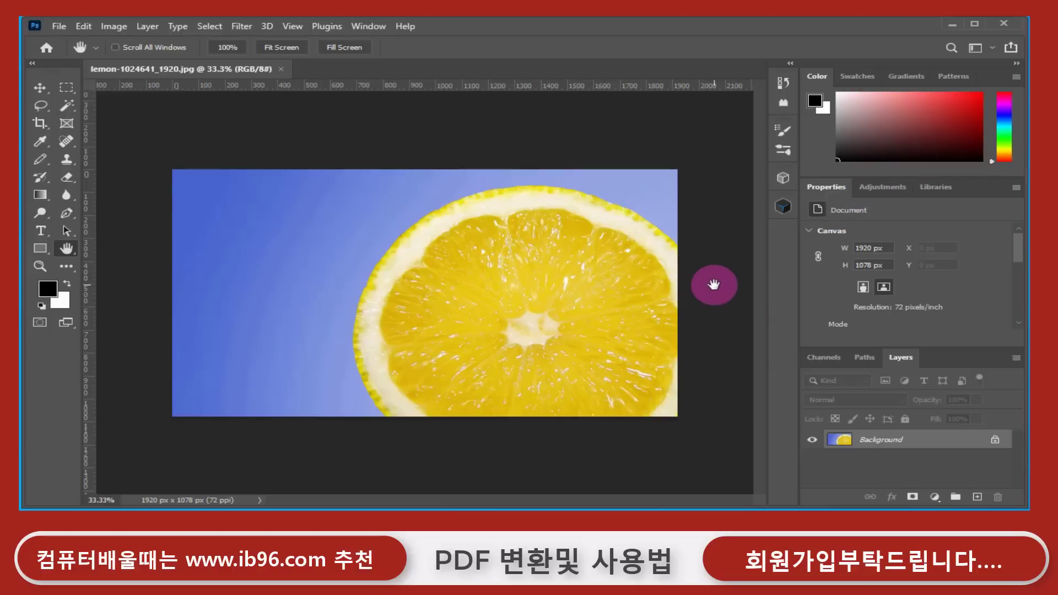
- Switch to Photoshop, add two layers above the lemon image and draw a black wavy pencil line about 980 px wide on Layer 2
click(977, 498)
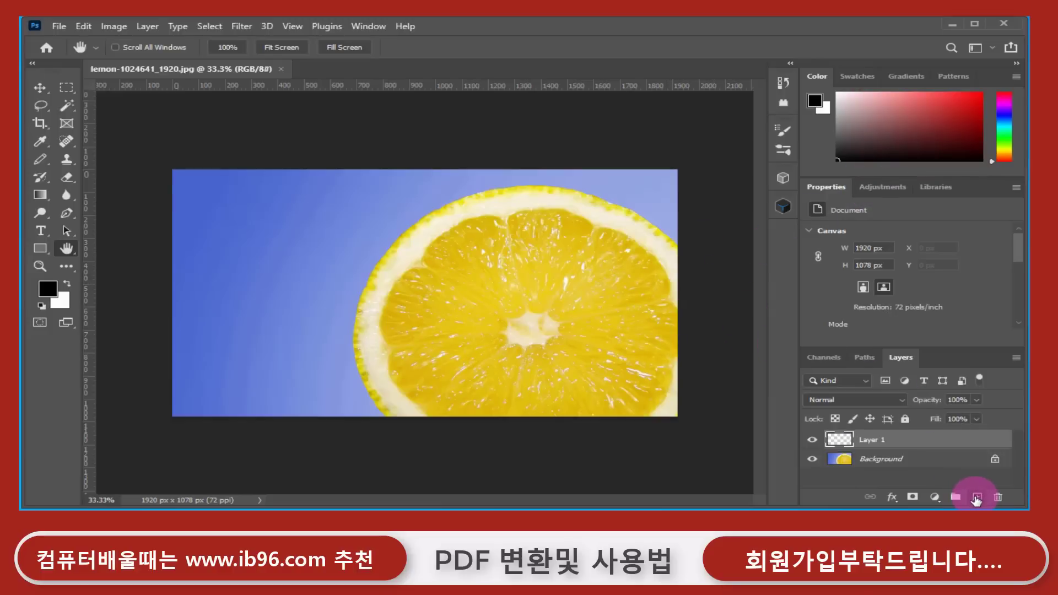
click(977, 497)
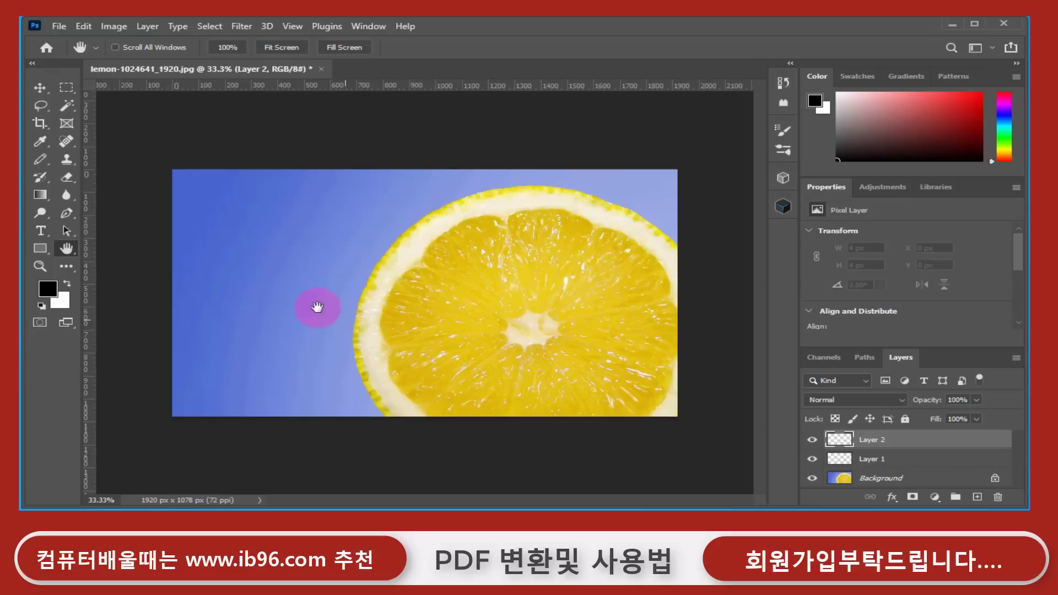
click(40, 159)
mouse_move(301, 244)
mouse_down()
mouse_move(427, 229)
mouse_move(509, 205)
mouse_up()
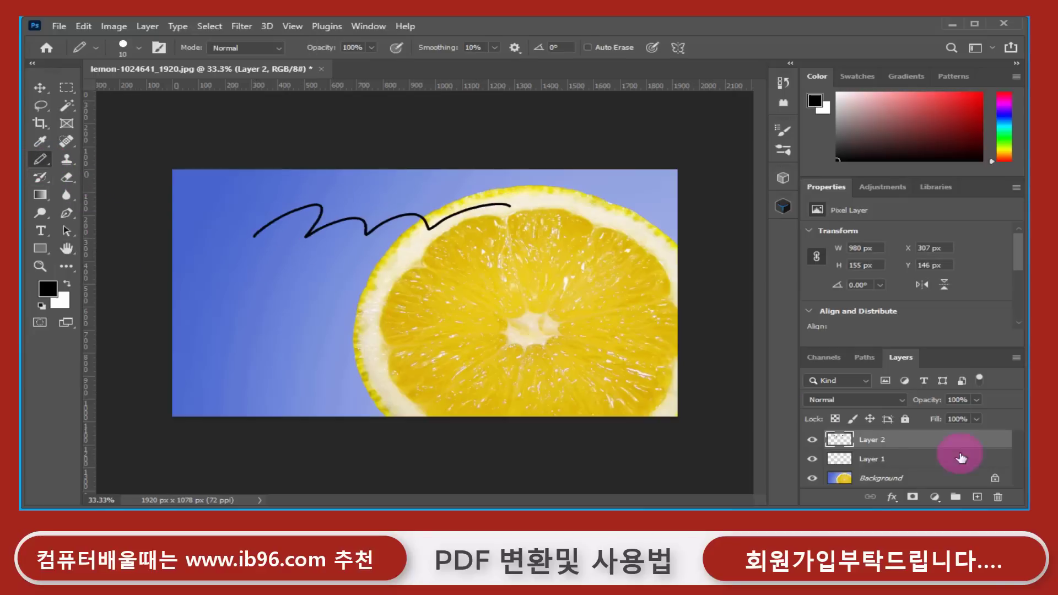
- Set the foreground colour to ff0000 and draw a red wavy line about 980 px wide across the lemon on Layer 1
click(932, 460)
click(48, 289)
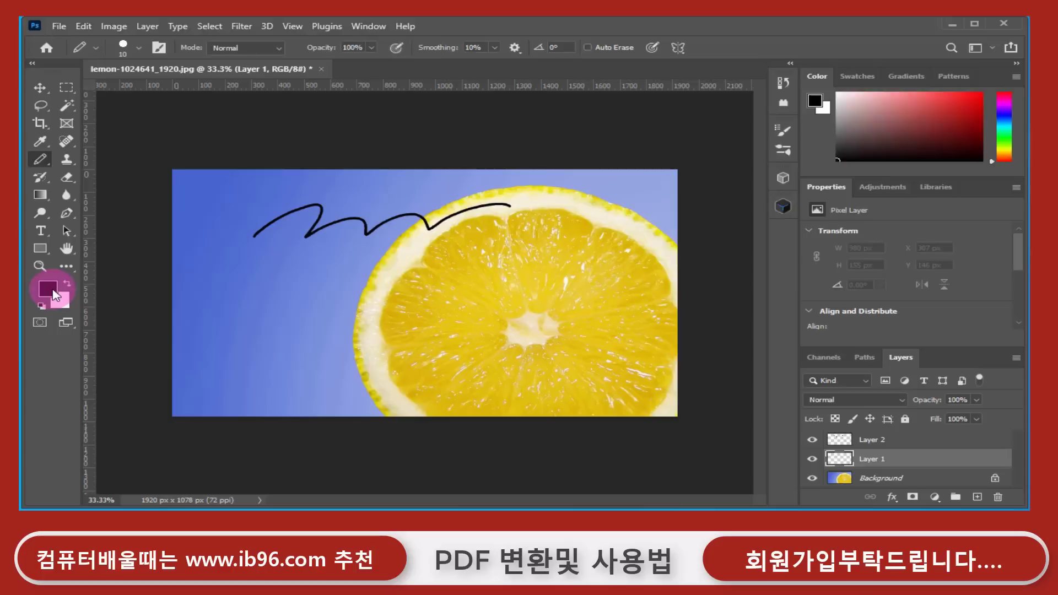
click(839, 74)
drag(839, 73, 1046, 40)
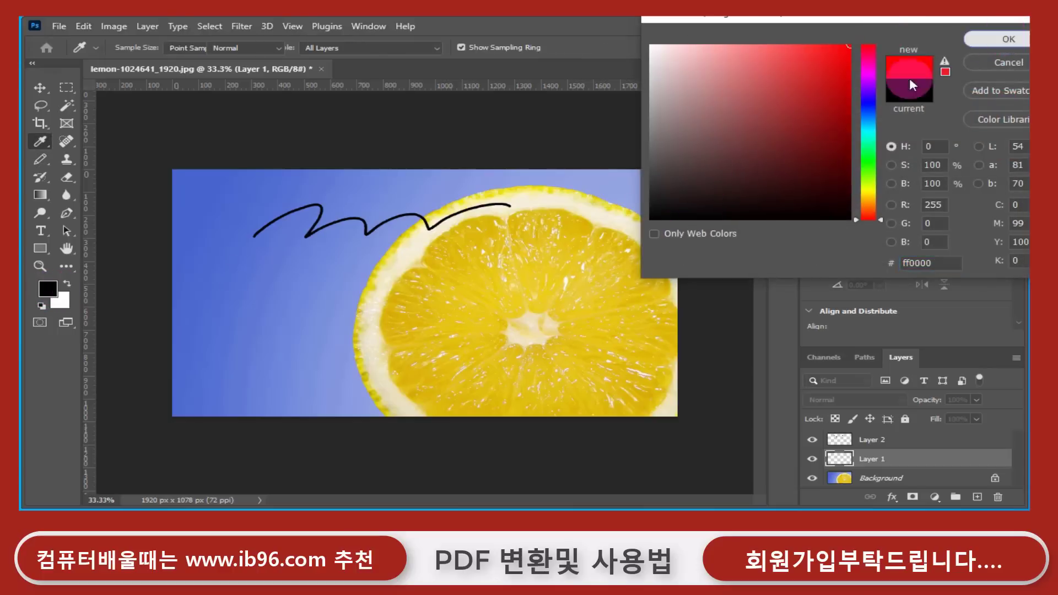
click(1008, 38)
drag(395, 359, 649, 297)
- Check which line each layer holds by hiding Layer 2 and Layer 1 and showing both again
click(812, 439)
click(812, 458)
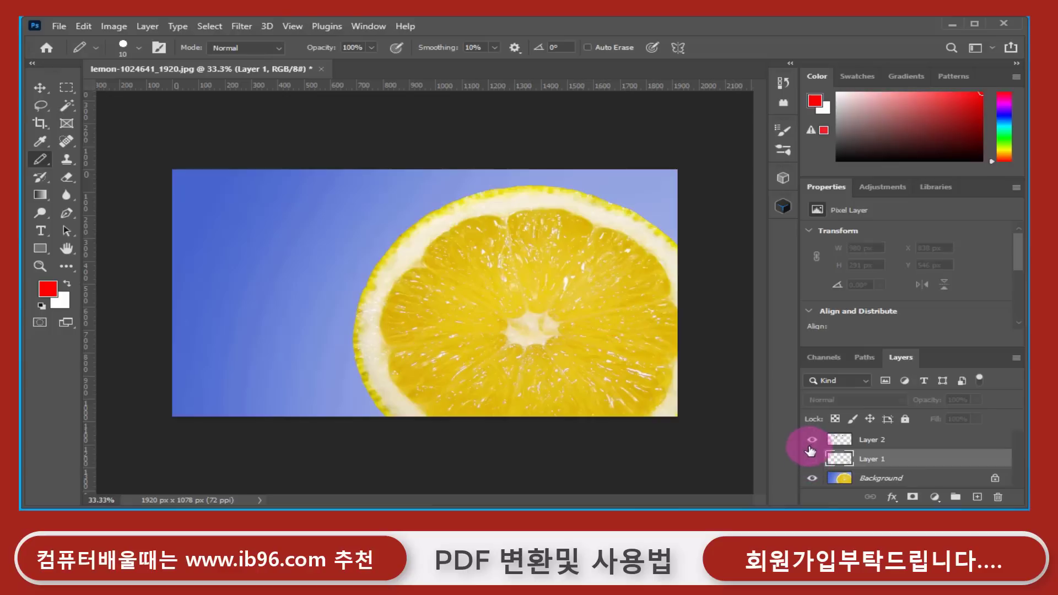
click(813, 439)
click(812, 459)
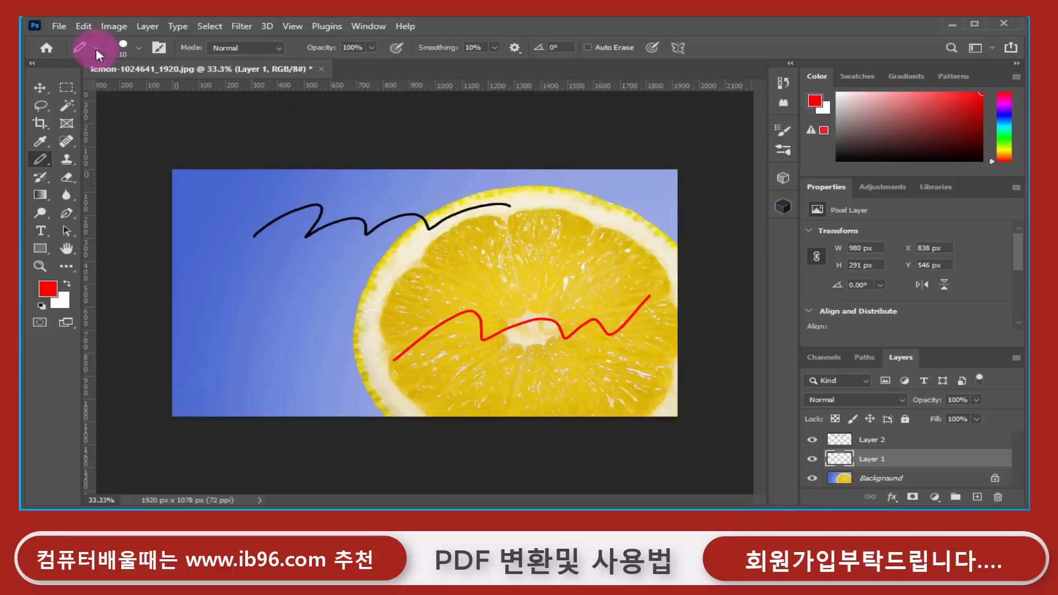
- Save a copy of the layered image as lemon-1024641_1920 in Photoshop PDF format in the 바탕 화면 folder
click(60, 26)
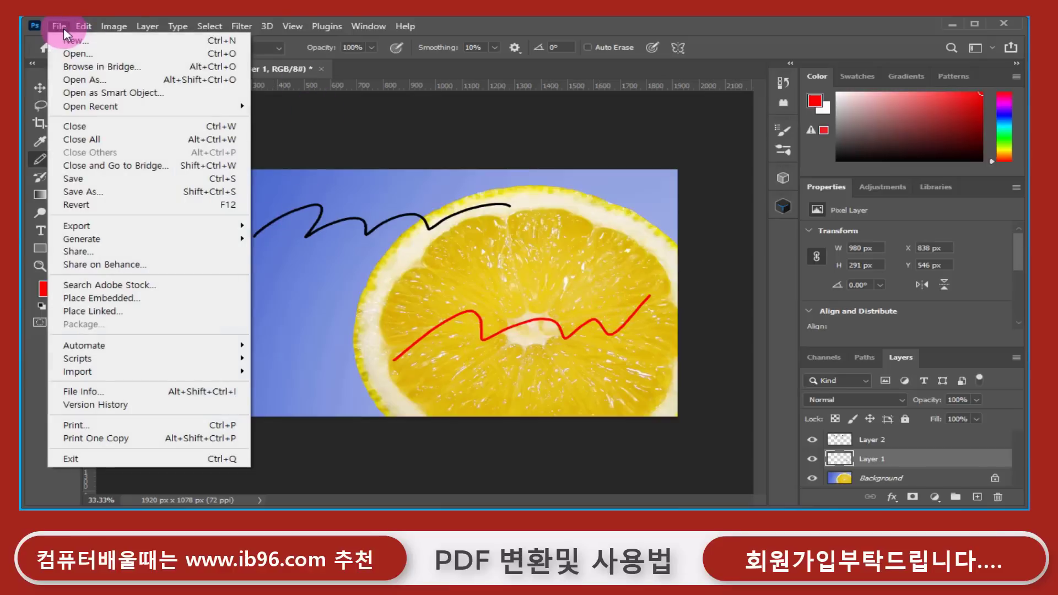
click(123, 202)
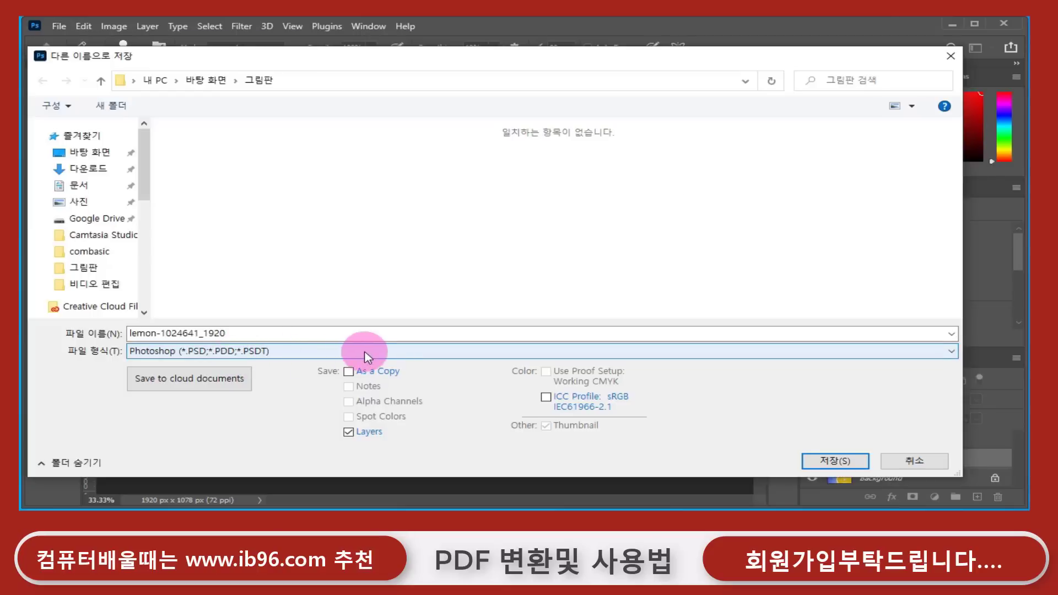
click(356, 353)
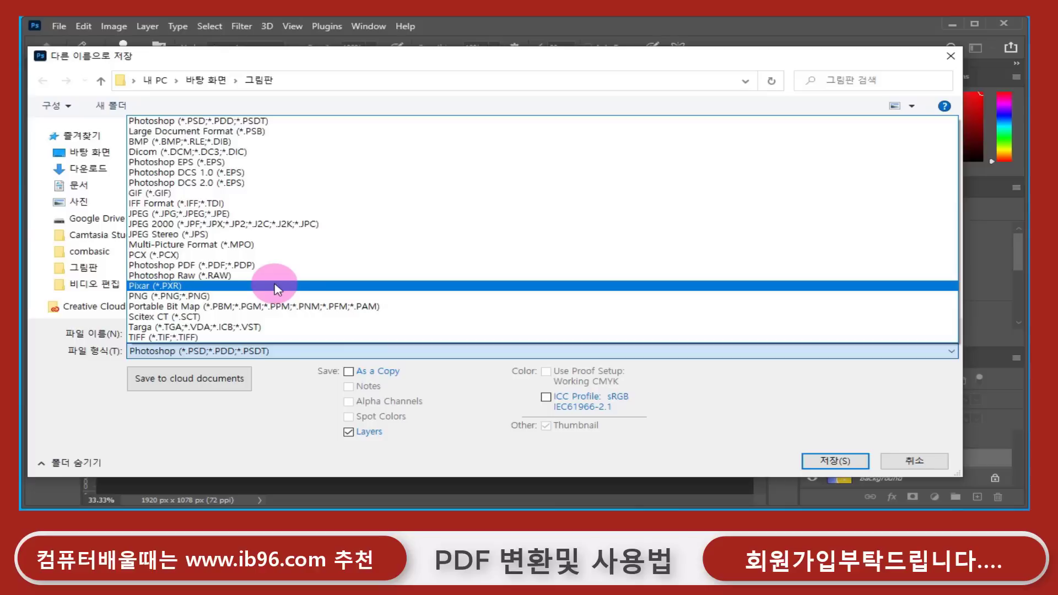
click(211, 270)
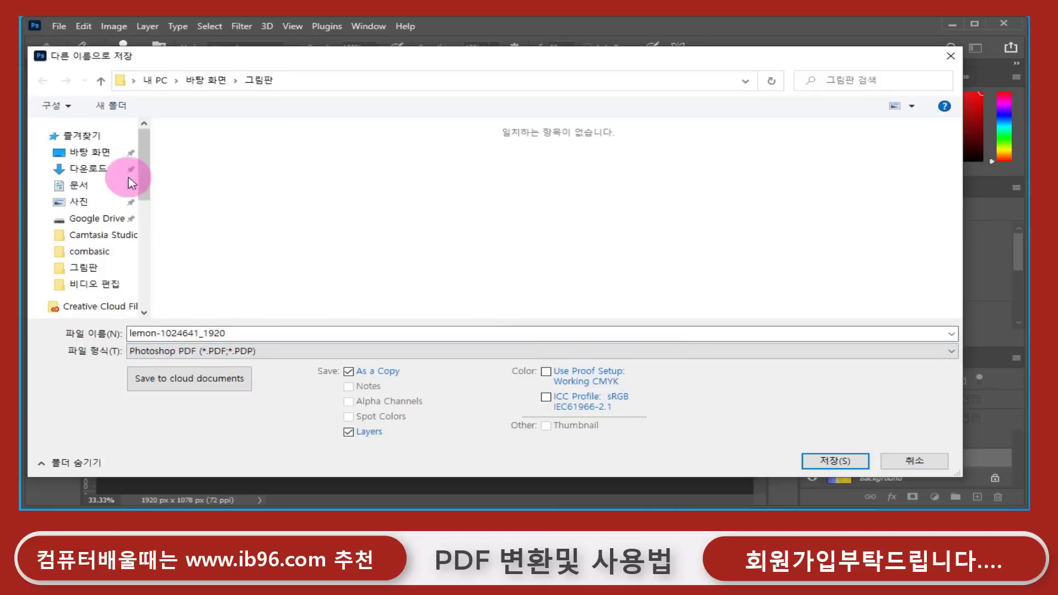
click(132, 153)
click(832, 461)
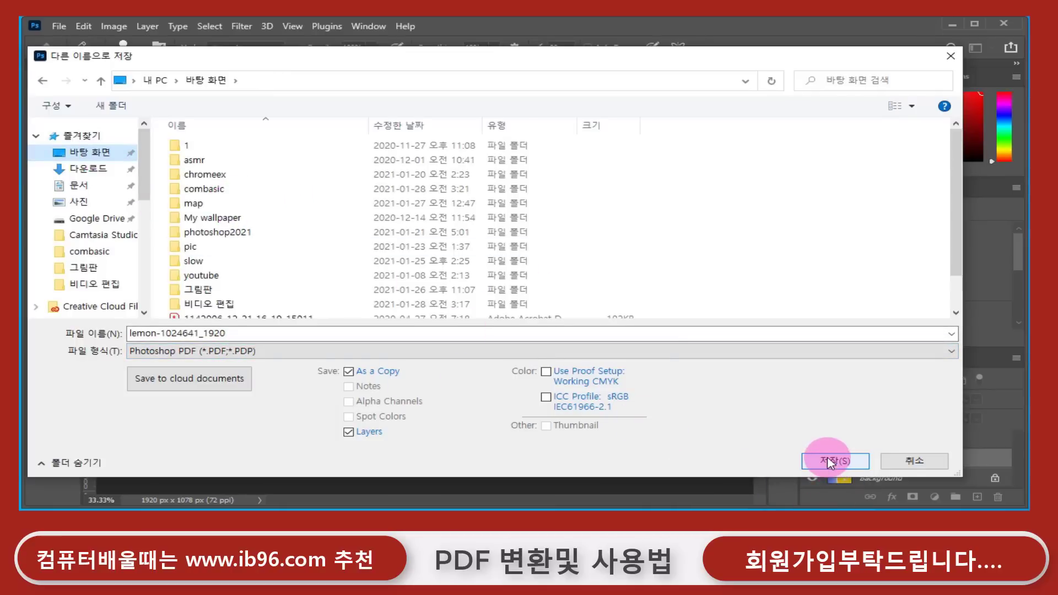
key(Return)
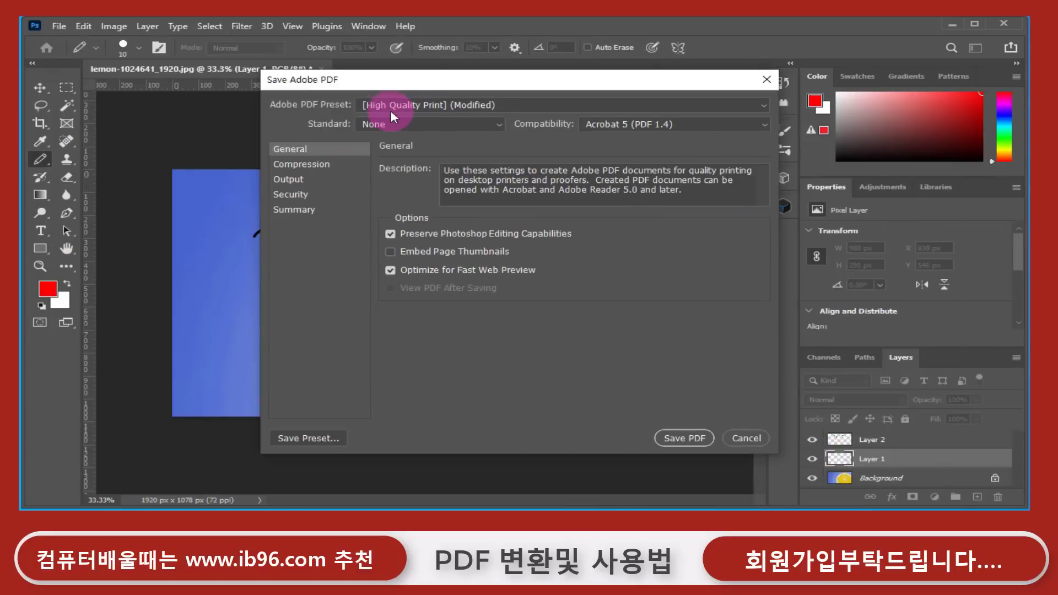
- Keep the [High Quality Print] (Modified) preset with Photoshop editing capabilities preserved, and save the PDF despite the compatibility notice
click(483, 109)
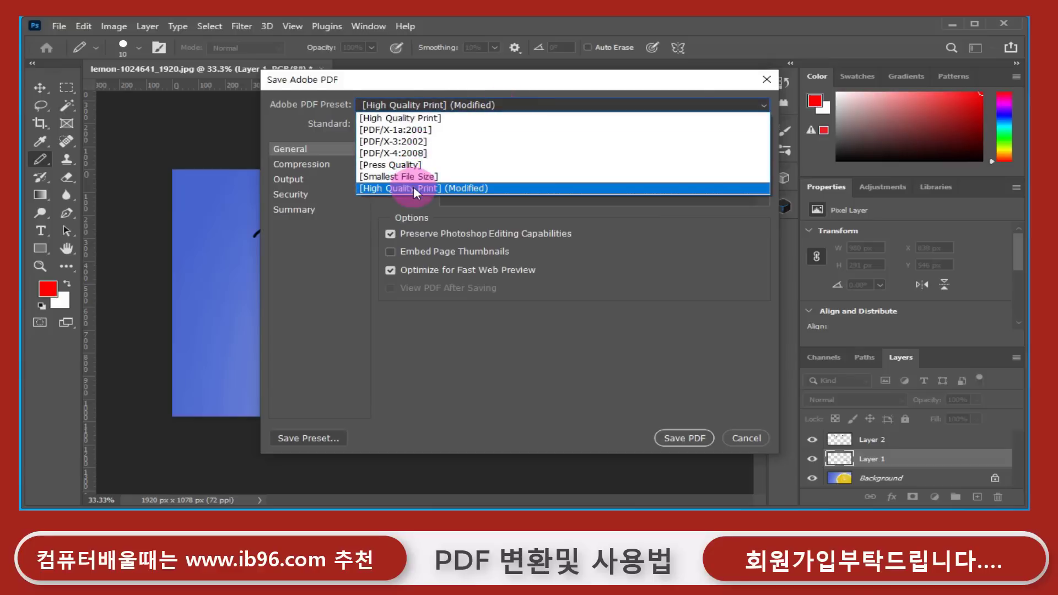
click(413, 187)
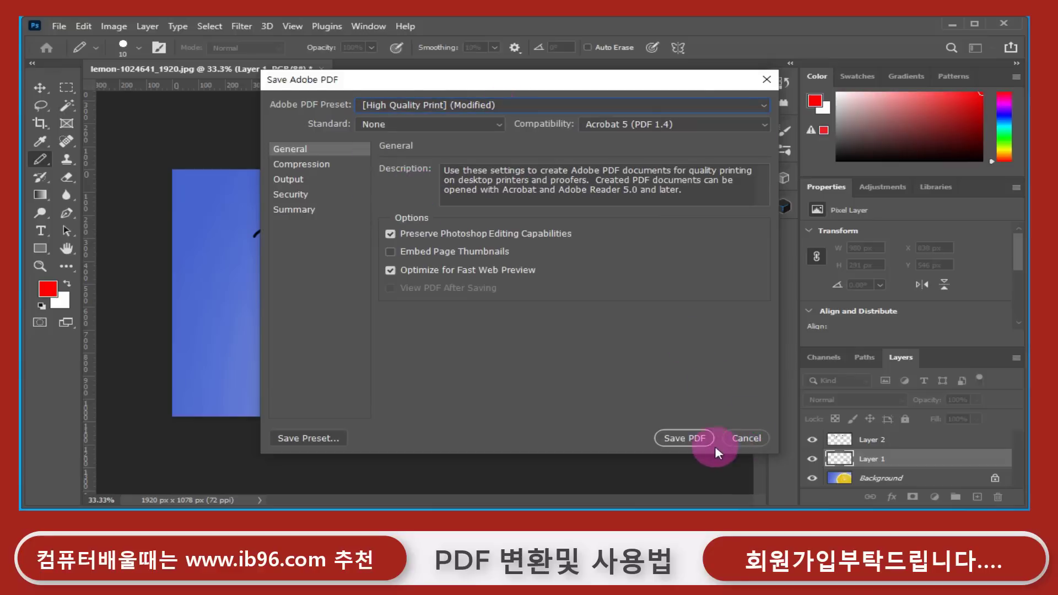
click(689, 435)
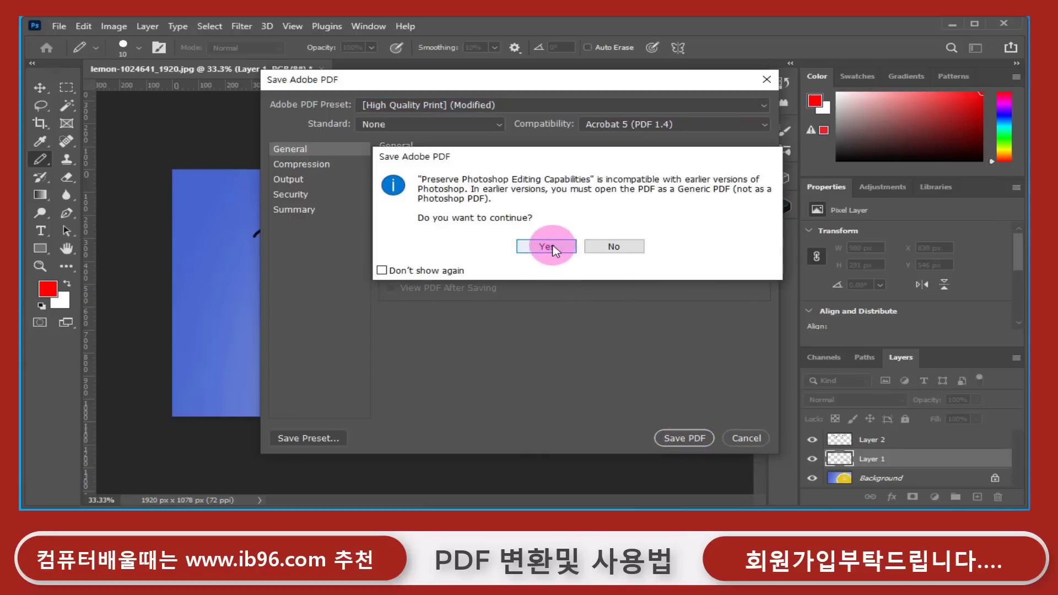
click(551, 248)
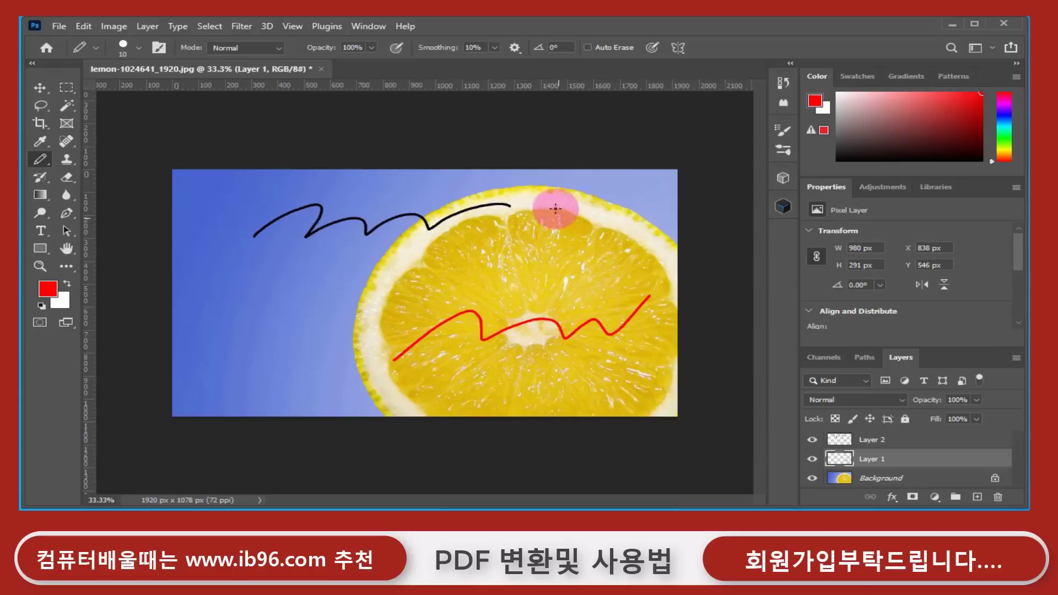
- Close the lemon image without saving, open lemon-1024641_1920.pdf from the desktop in Photoshop, and widen the narrowed window again
click(320, 69)
click(515, 214)
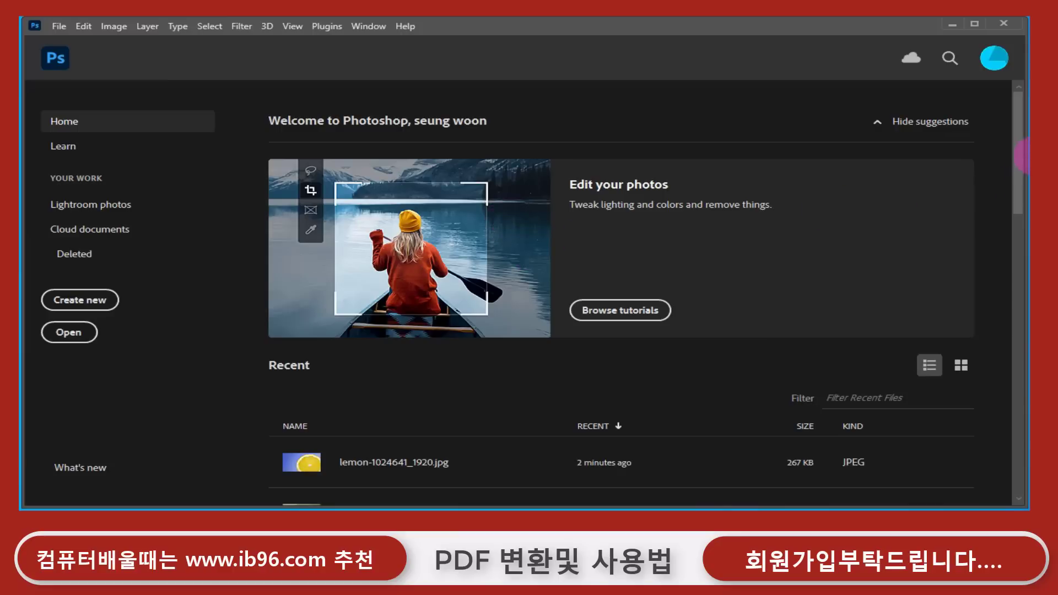
drag(1024, 139, 711, 158)
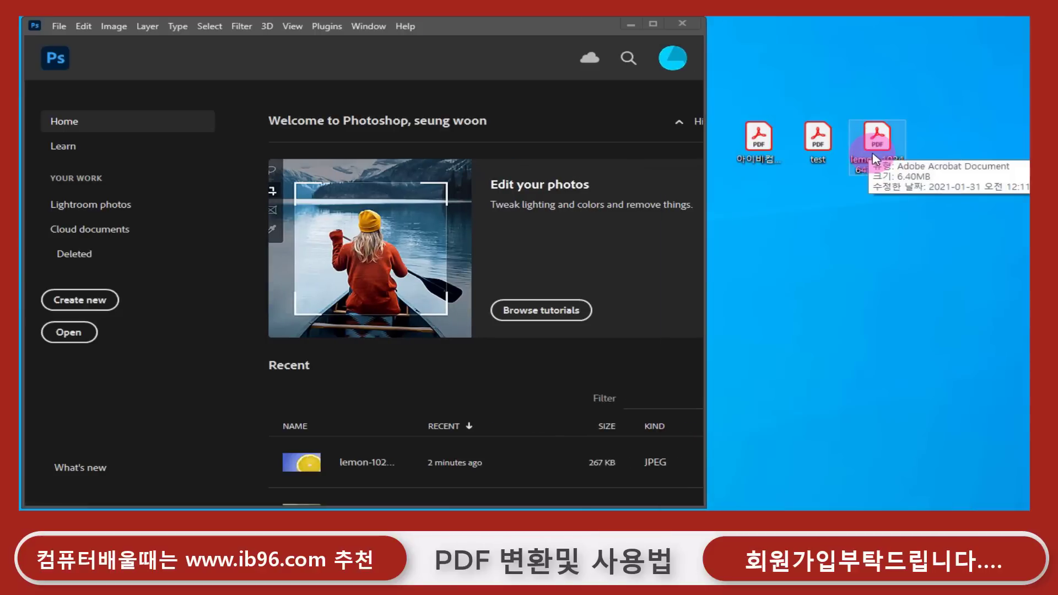
drag(876, 142, 191, 206)
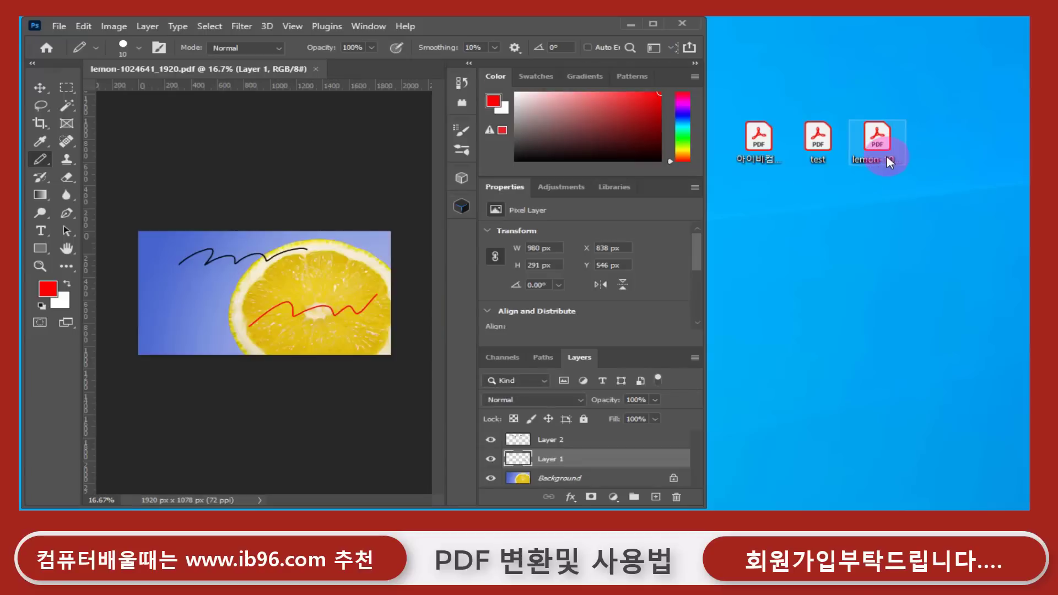
drag(710, 196, 1025, 190)
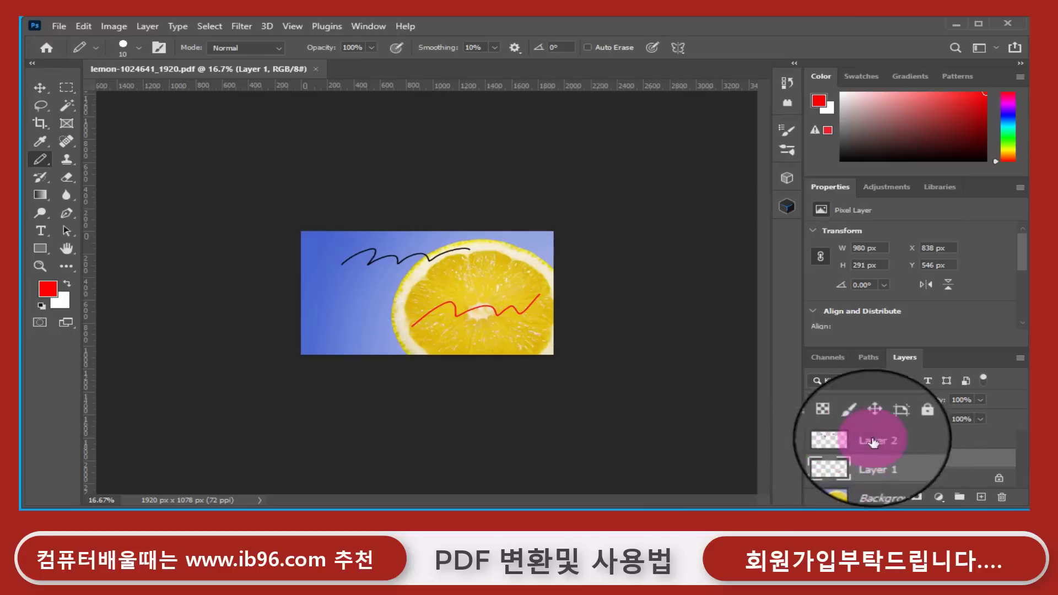
- Examine the reopened lemon PDF and its layers at 33.3%, and close Photoshop to look over the PDF files on the desktop
key(ctrl+plus)
key(ctrl+plus)
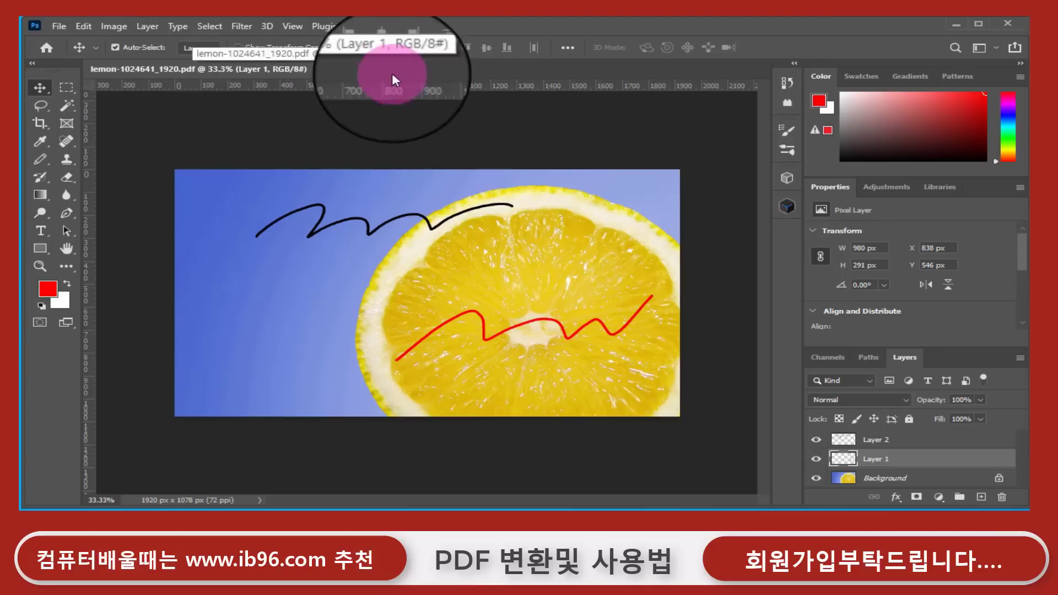
click(1006, 25)
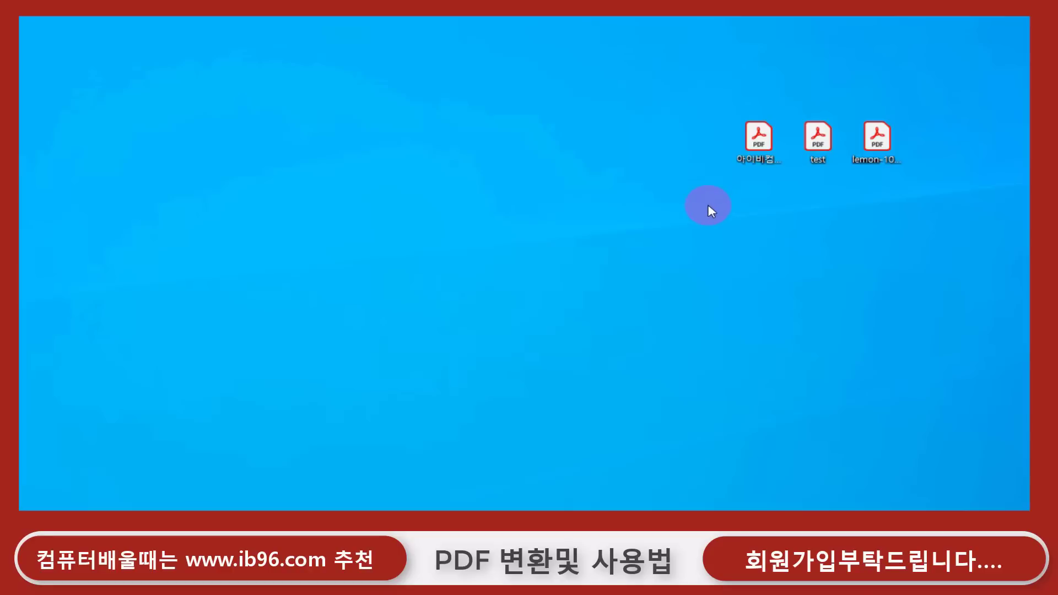
drag(682, 118, 1022, 221)
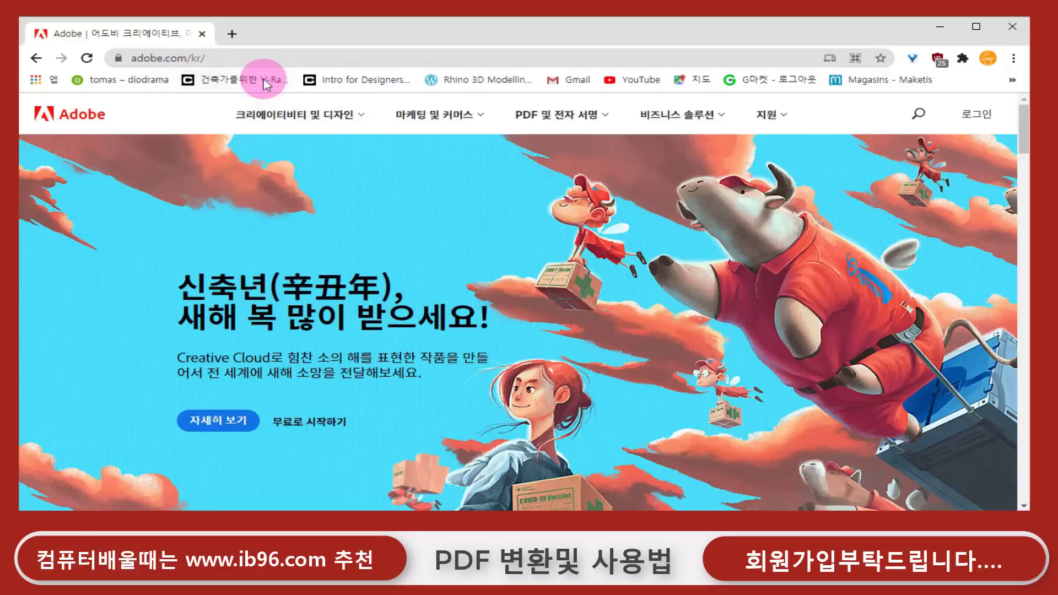
- Switch to Chrome, reach the Acrobat Reader download page from adobe.com/kr, and decline McAfee Security Scan Plus and McAfee Safe Connect
drag(209, 59, 168, 59)
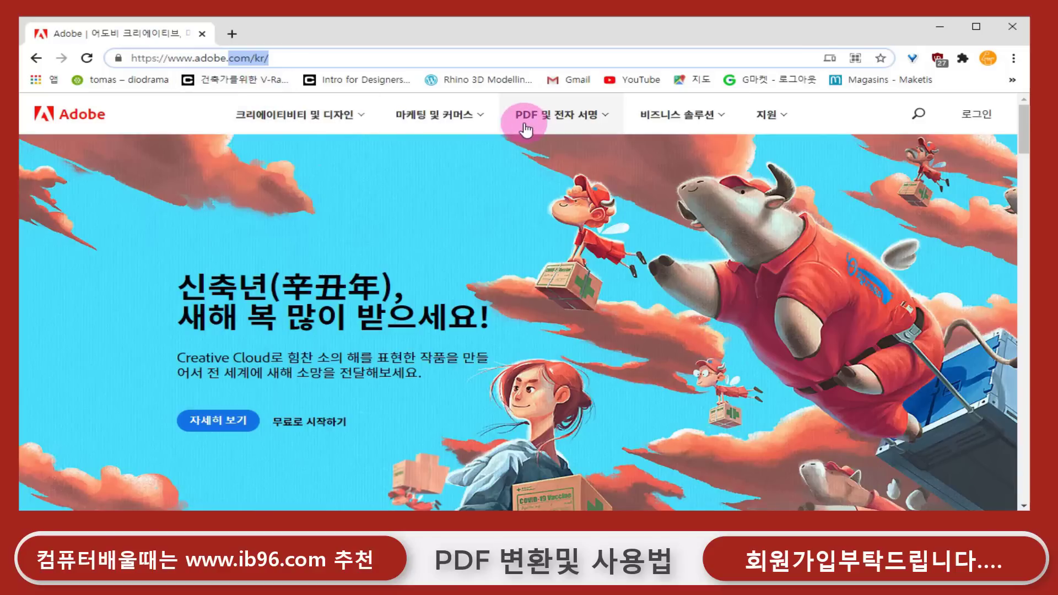
click(609, 122)
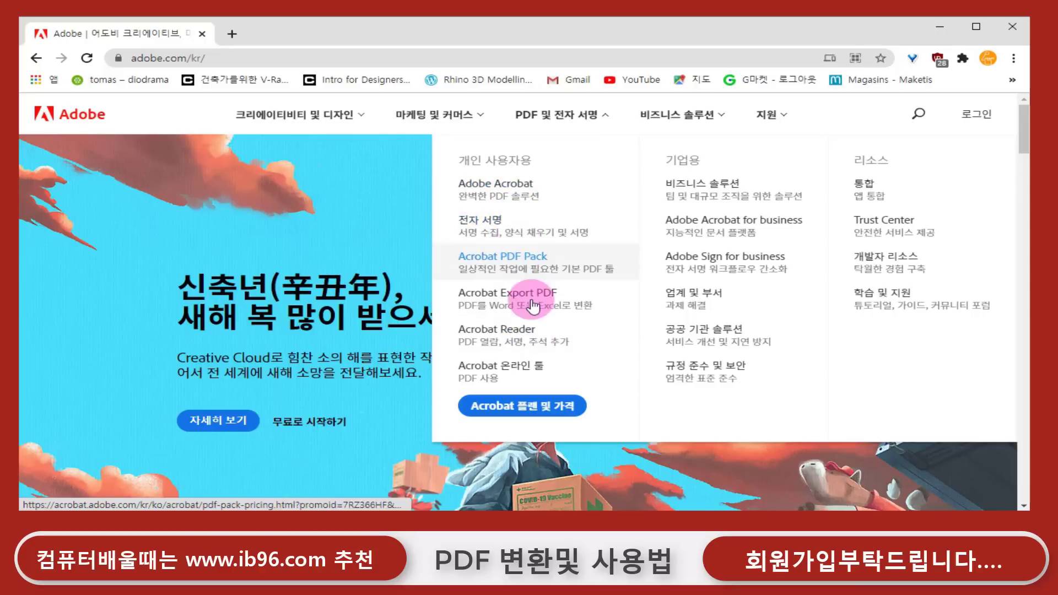
click(546, 345)
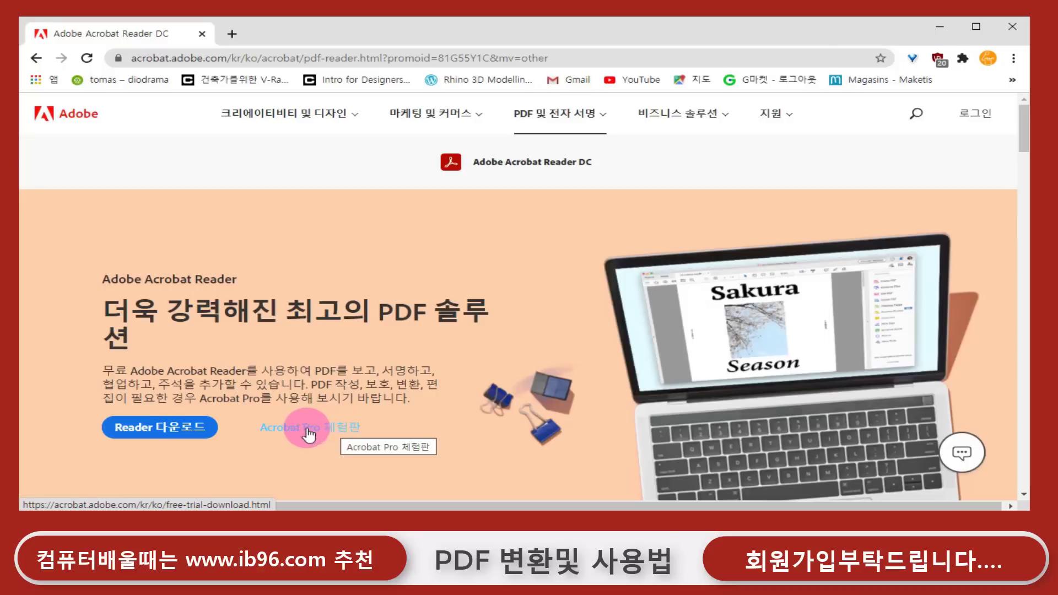
click(189, 435)
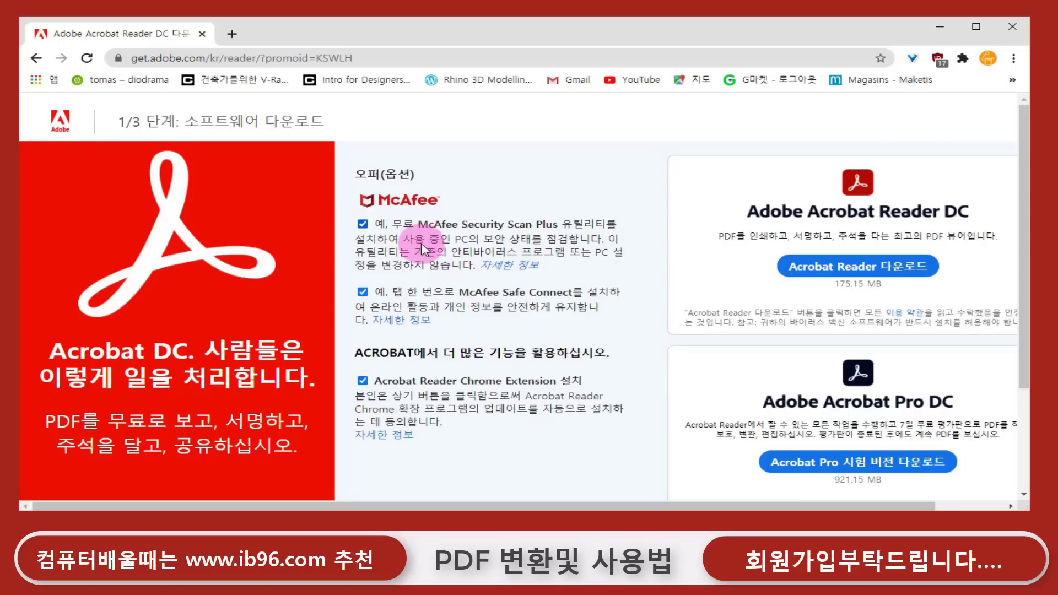
click(363, 224)
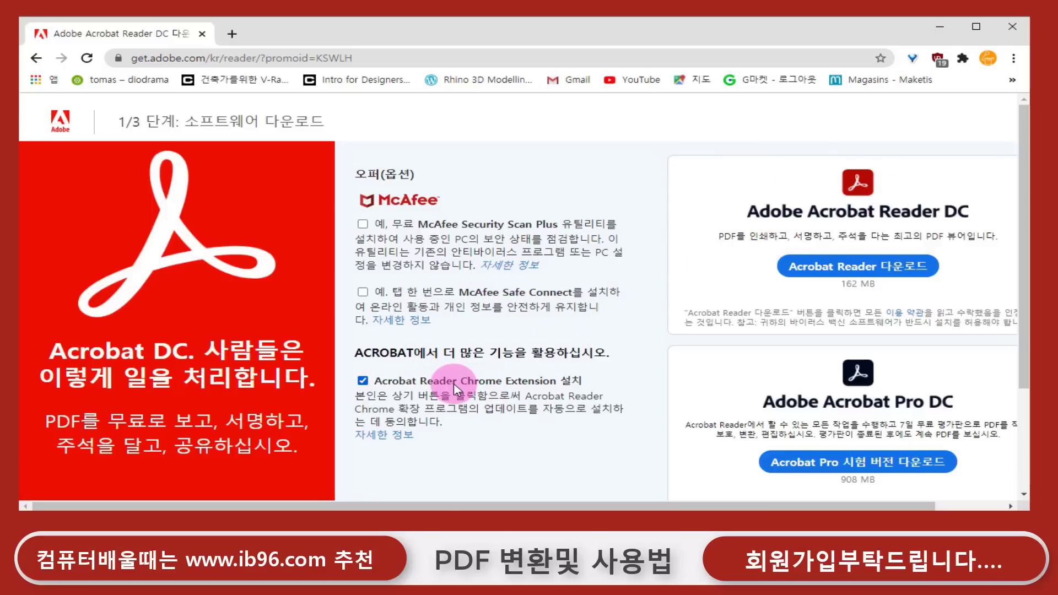
- Decline the Acrobat Reader Chrome Extension and start the Acrobat Reader download
click(363, 381)
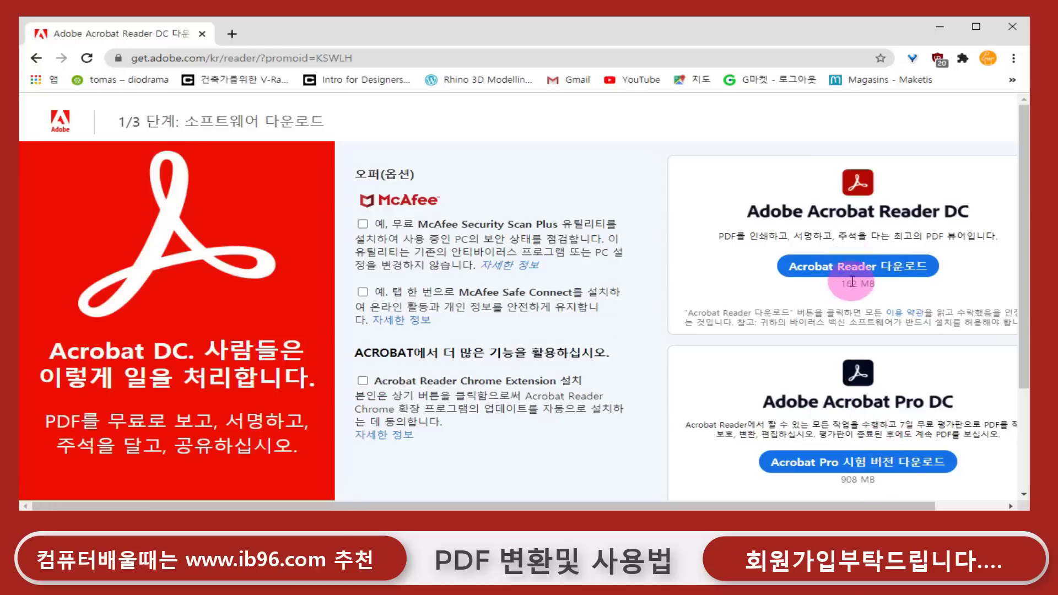
click(869, 270)
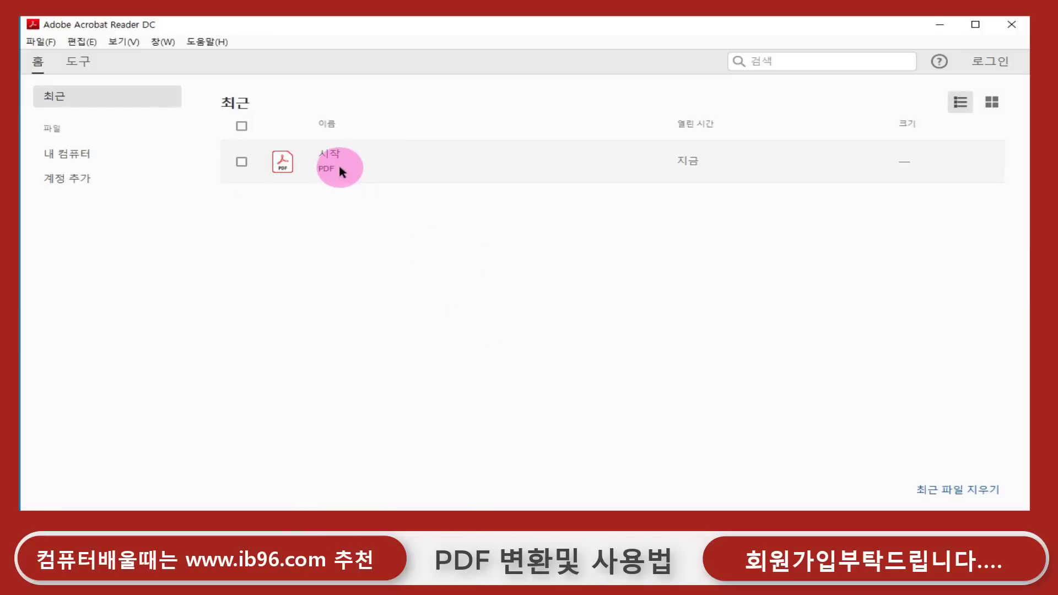
- Switch to Adobe Acrobat Reader DC, open the recent 시작 PDF and skim its pages, briefly bringing up the Find box
click(286, 163)
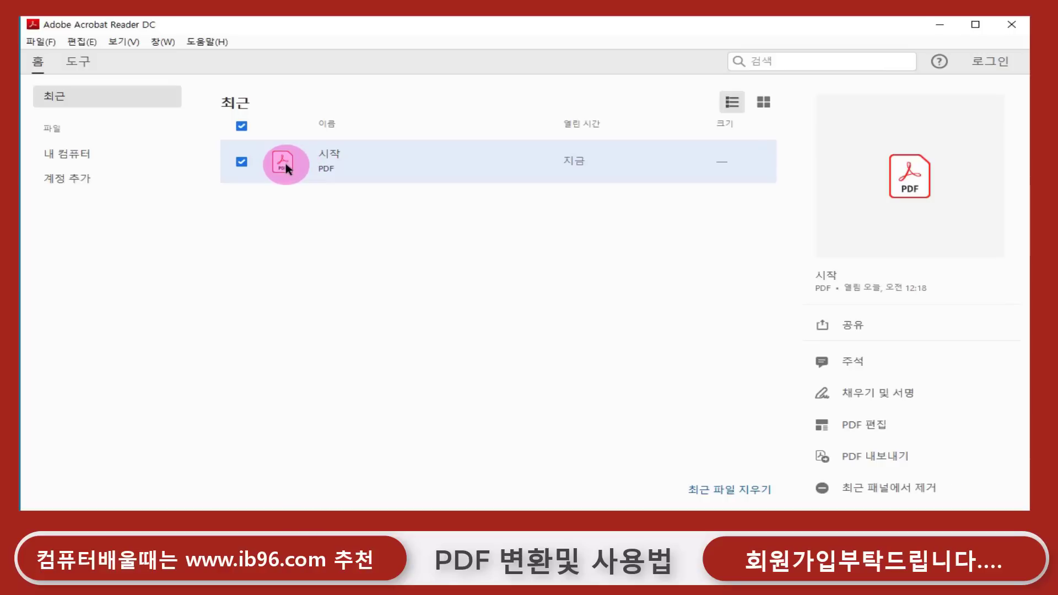
double_click(286, 166)
scroll(490, 301, down, 12)
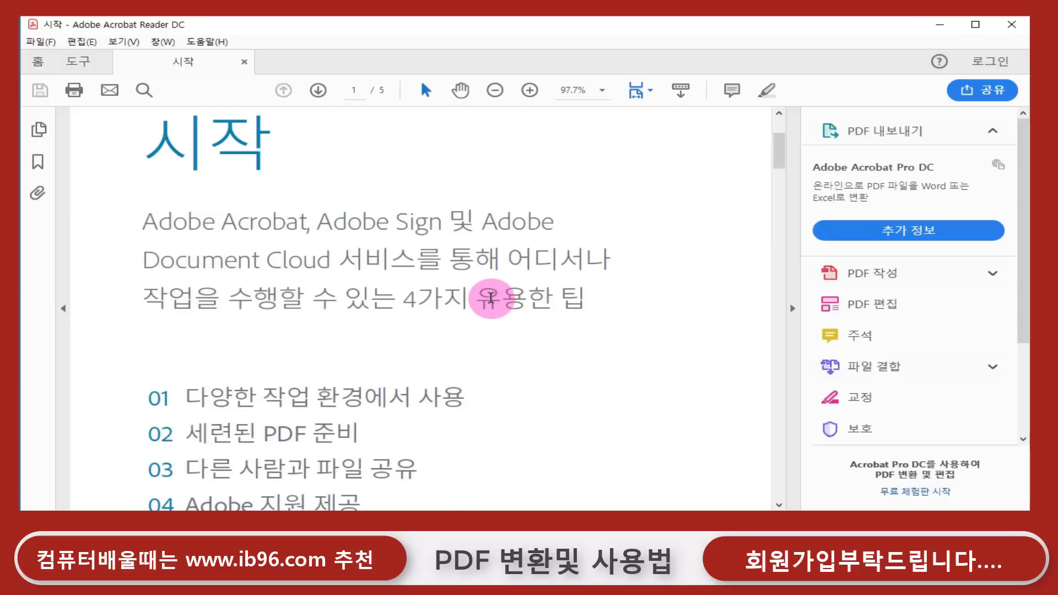
scroll(410, 315, down, 8)
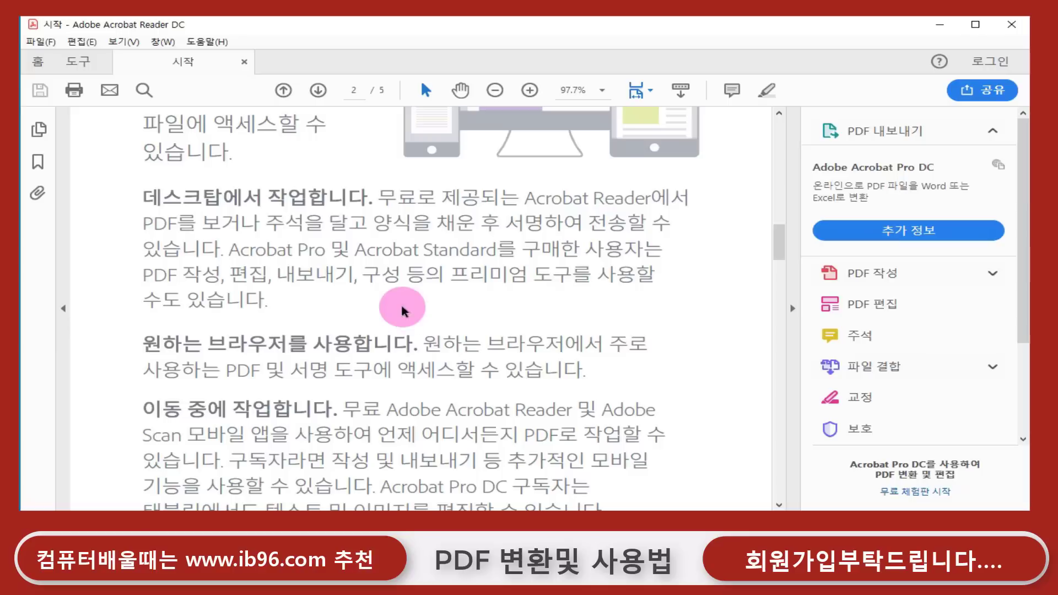
click(144, 89)
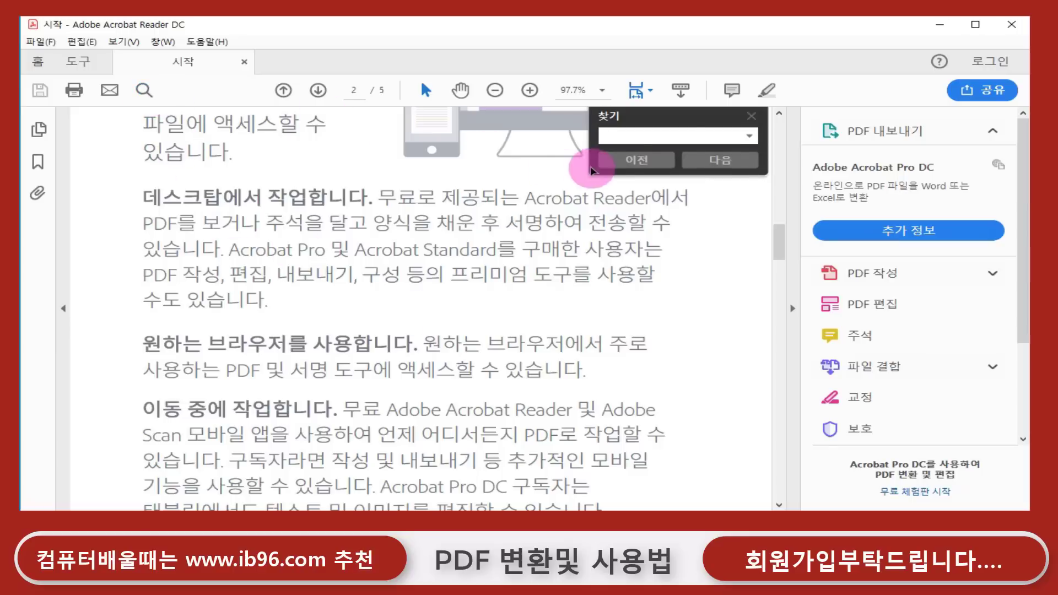
click(751, 116)
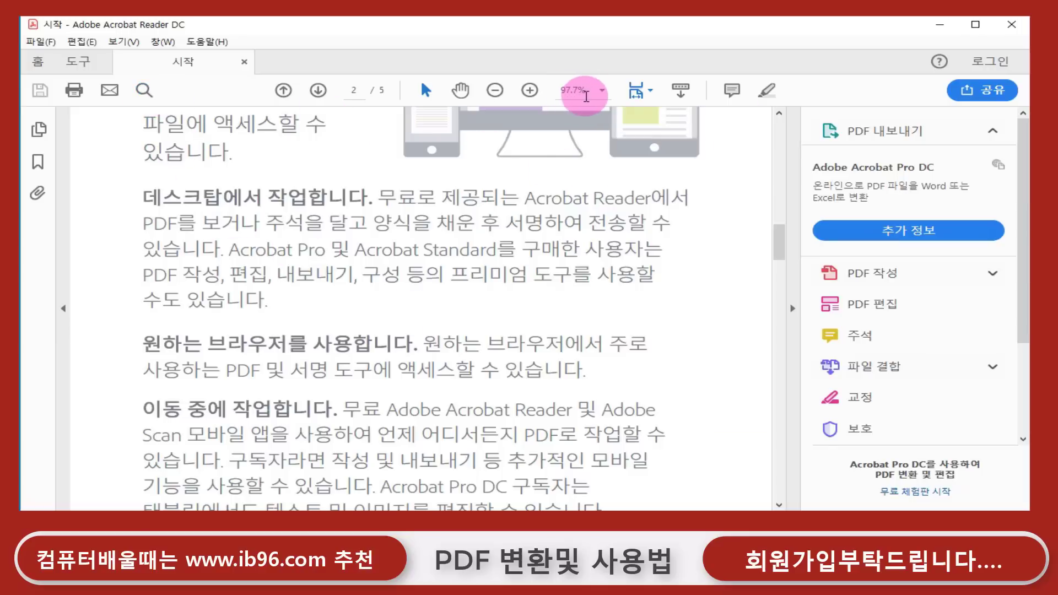
- Zoom the 시작 document to 75%, reduce it to 50%, and skim its pages at that size
click(602, 91)
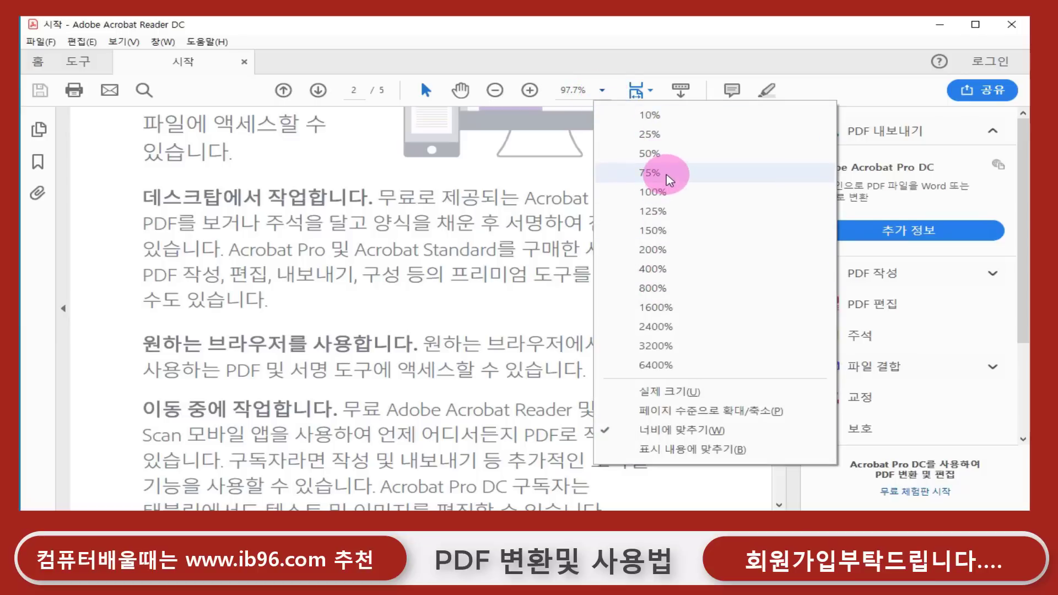
click(666, 173)
click(600, 91)
click(652, 156)
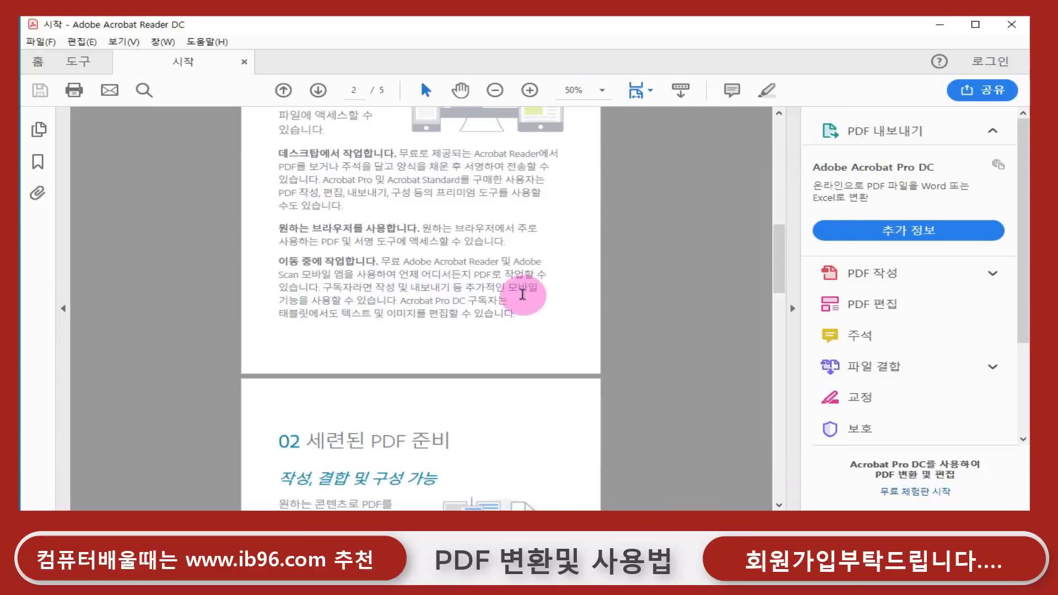
scroll(508, 307, up, 10)
scroll(512, 312, down, 10)
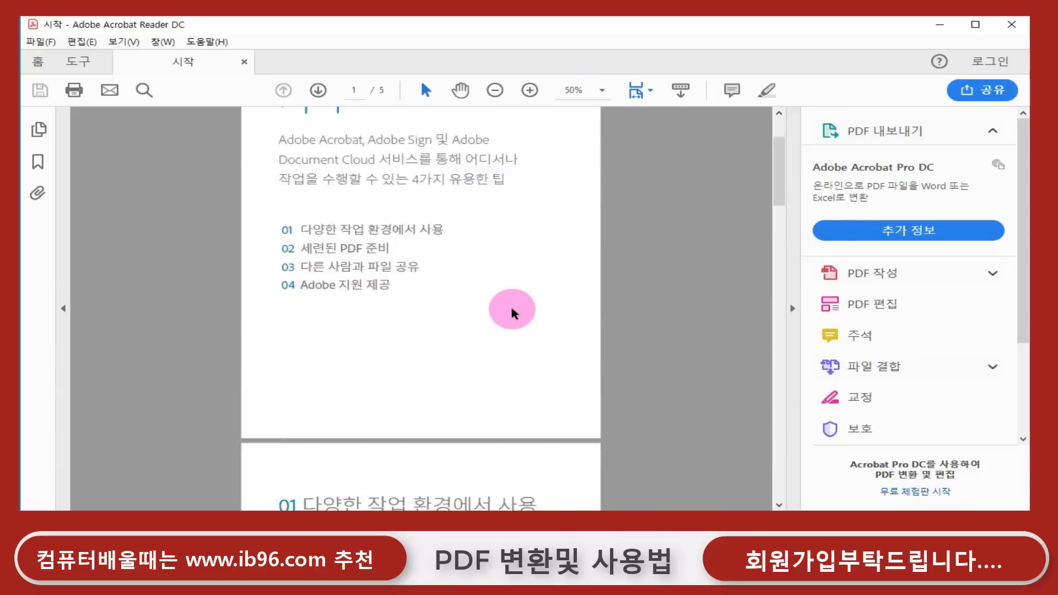
scroll(402, 272, up, 4)
scroll(401, 272, down, 8)
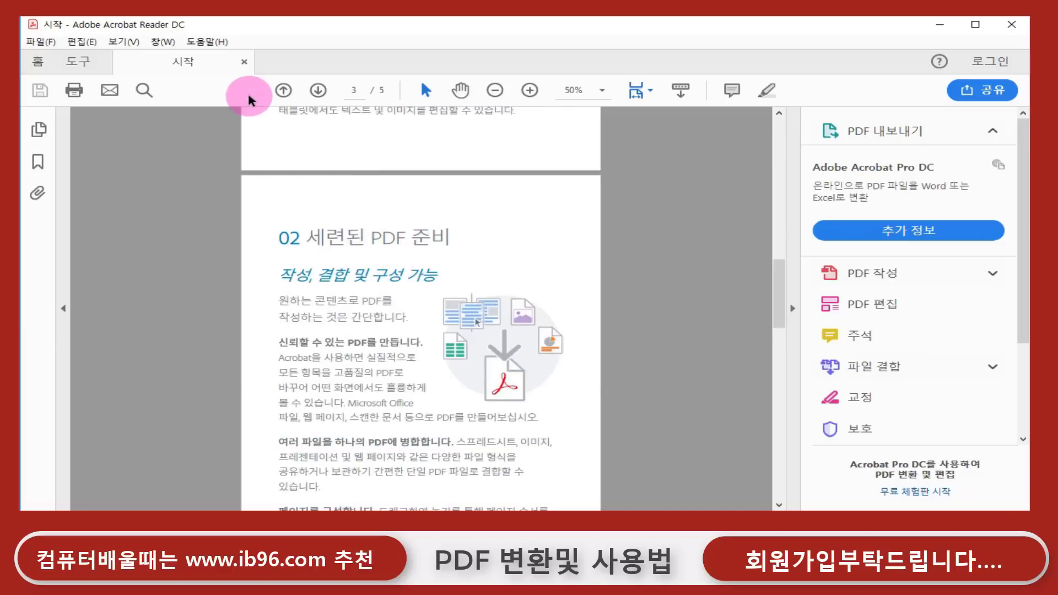
- Close the 시작 document and open 아이비컴퓨터.pdf at its second page with 75% zoom
click(244, 62)
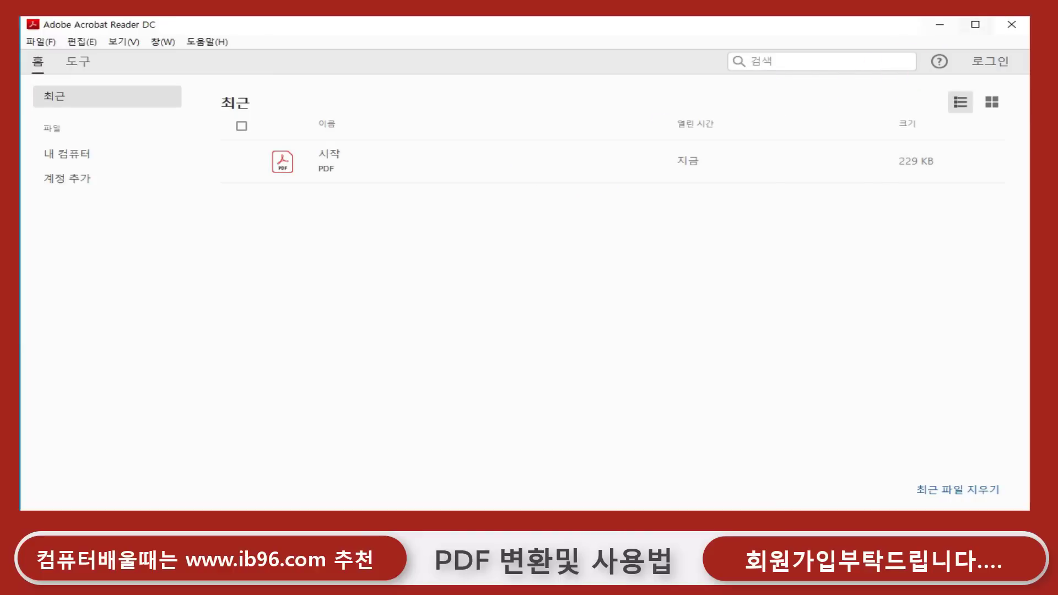
drag(607, 17, 326, 311)
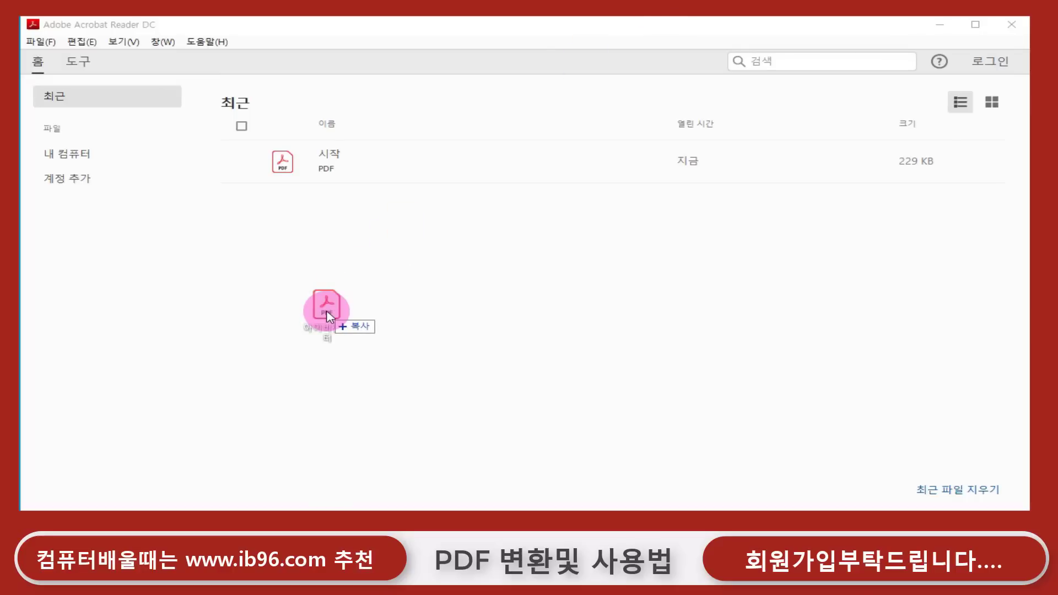
drag(327, 313, 378, 271)
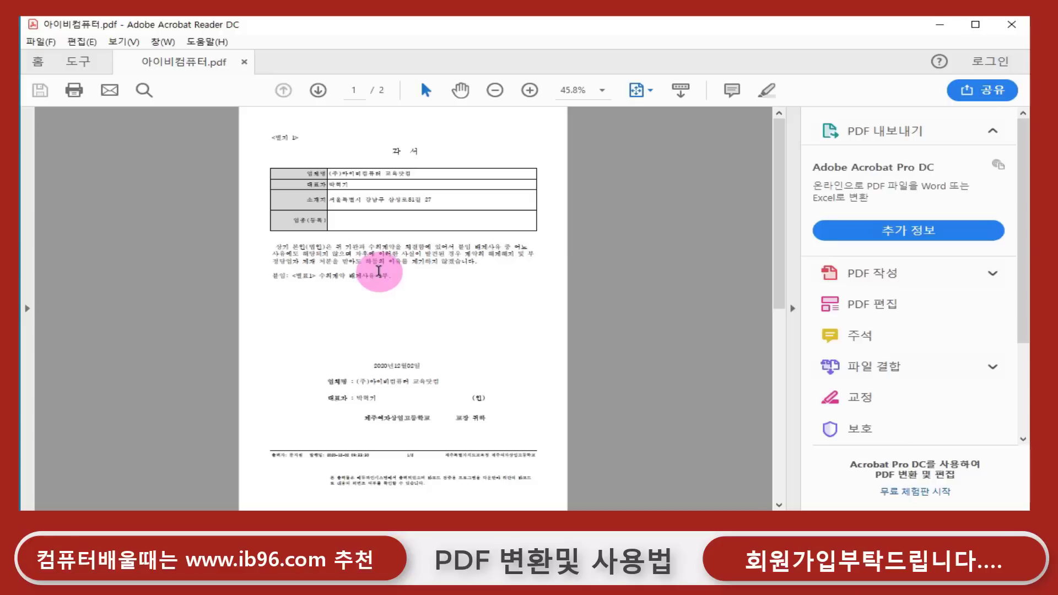
scroll(461, 313, down, 2)
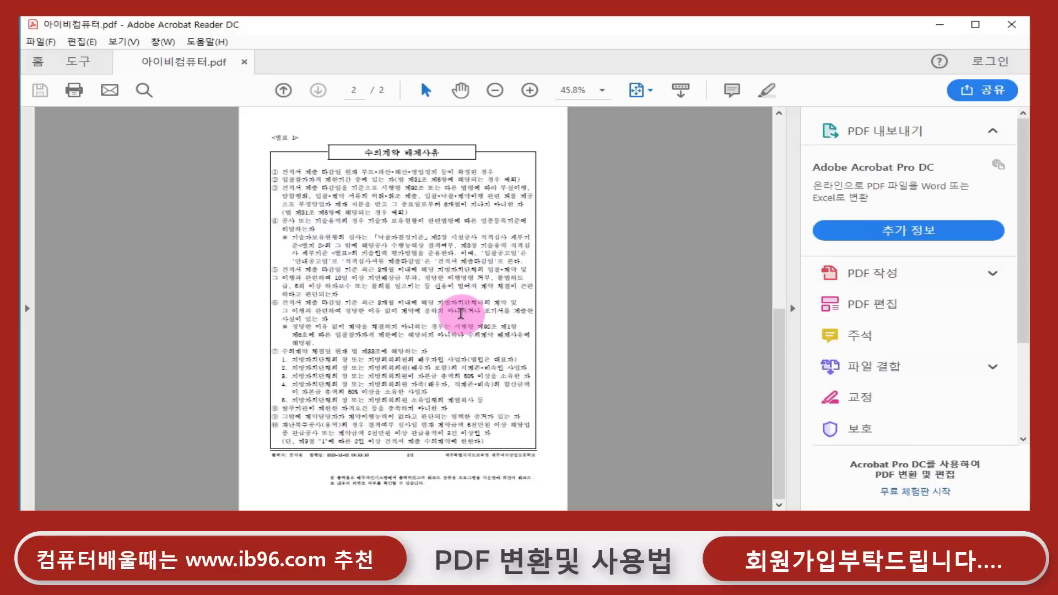
drag(779, 263, 774, 371)
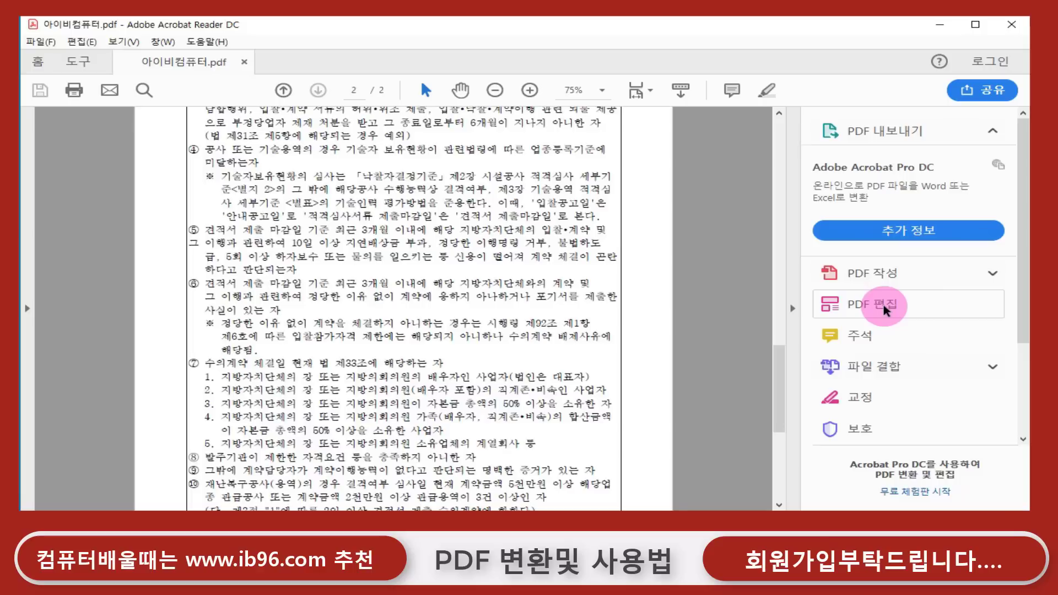
- Start commenting on the PDF and place a sticky note within item ⑥ on page 2
click(885, 348)
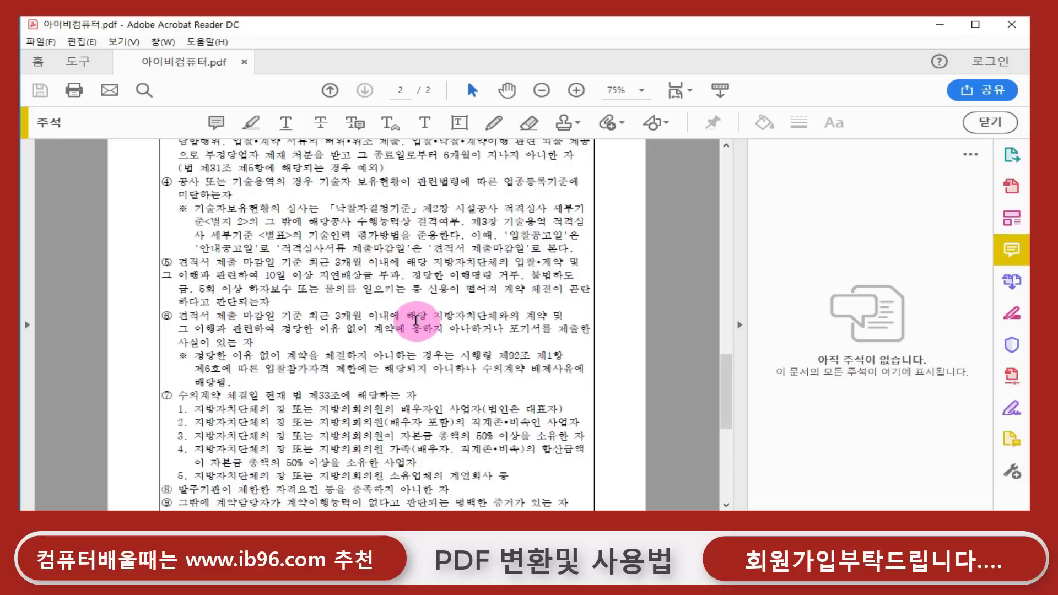
click(218, 124)
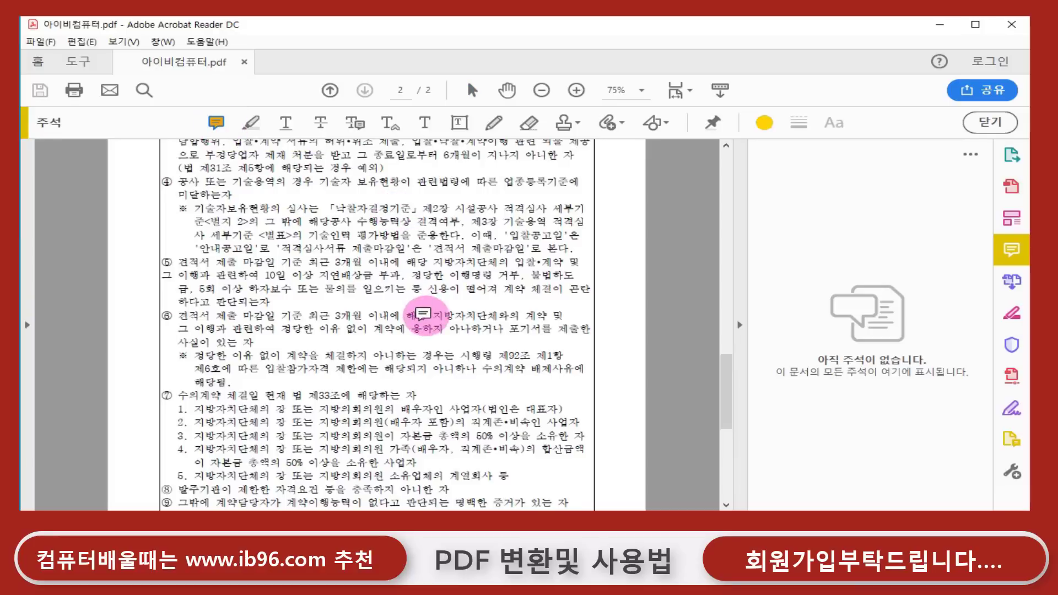
click(271, 337)
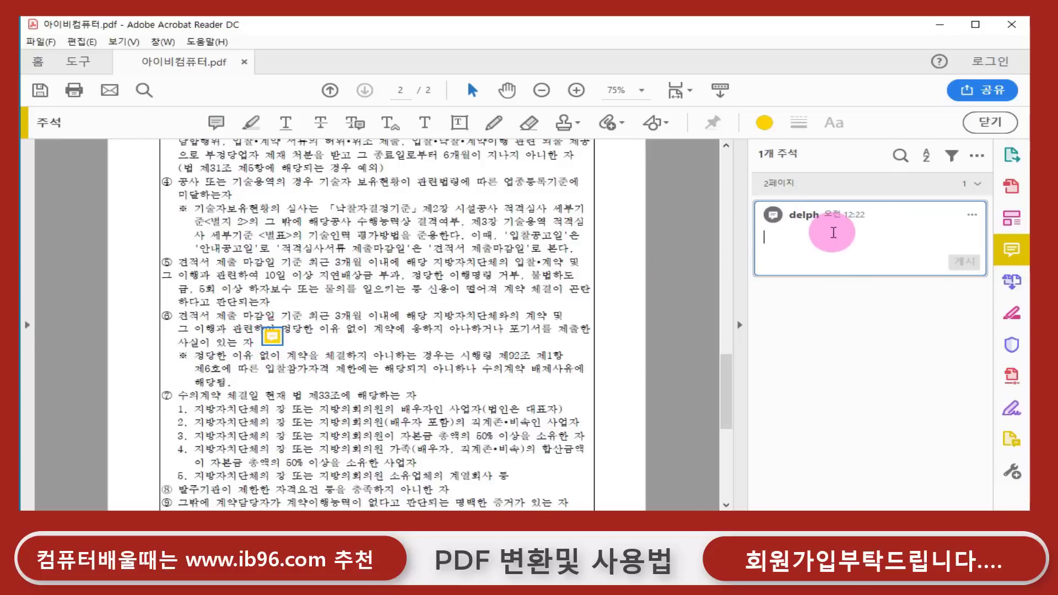
- Copy the text "꼭 확인해 주세요" from Notepad into the sticky note's comment, post it, and deselect the note
click(821, 242)
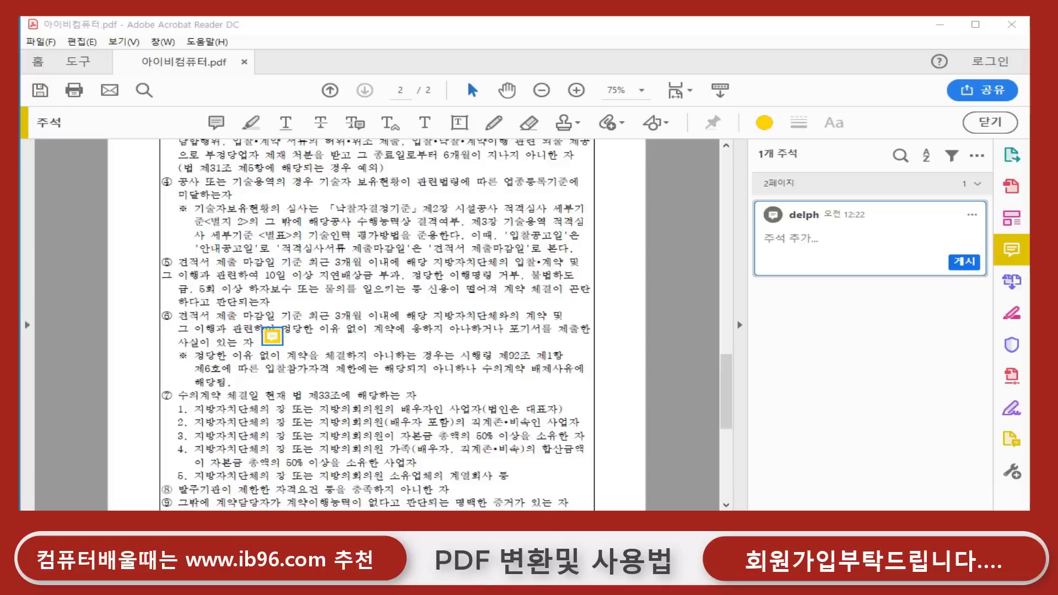
drag(321, 63, 190, 63)
key(ctrl+c)
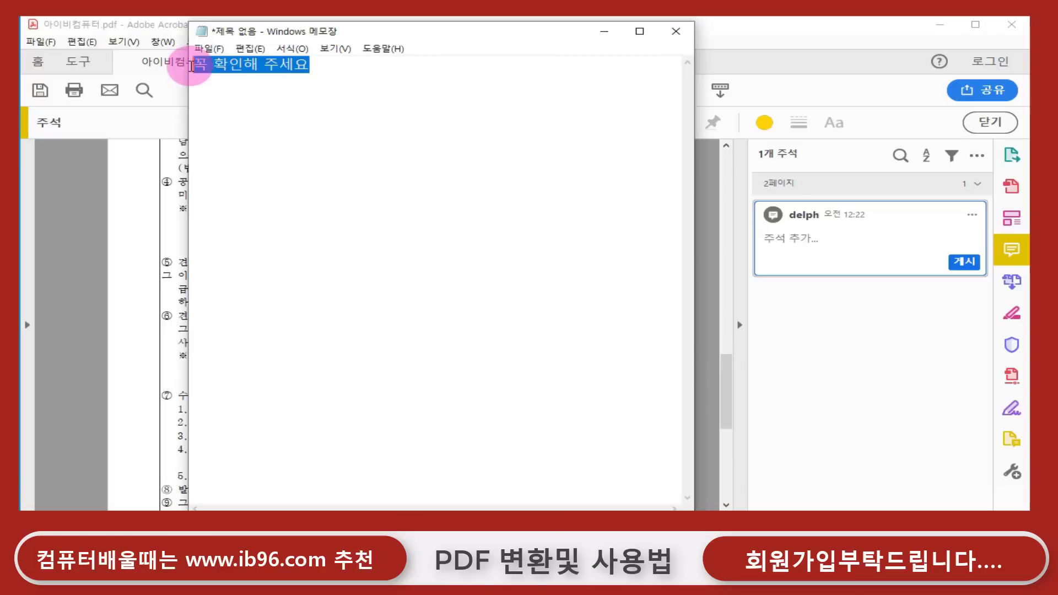
click(807, 228)
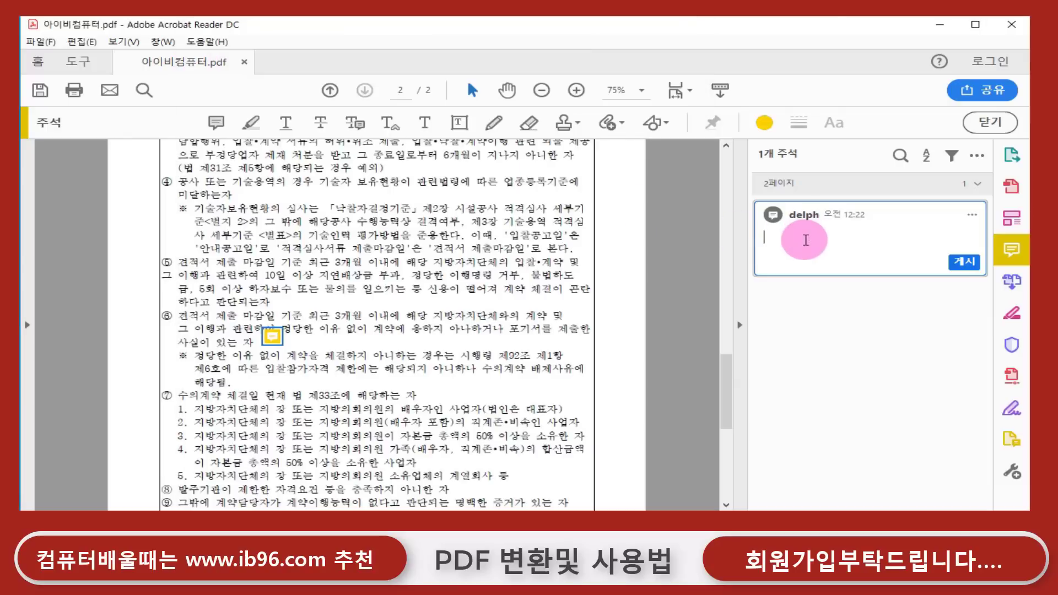
key(ctrl+v)
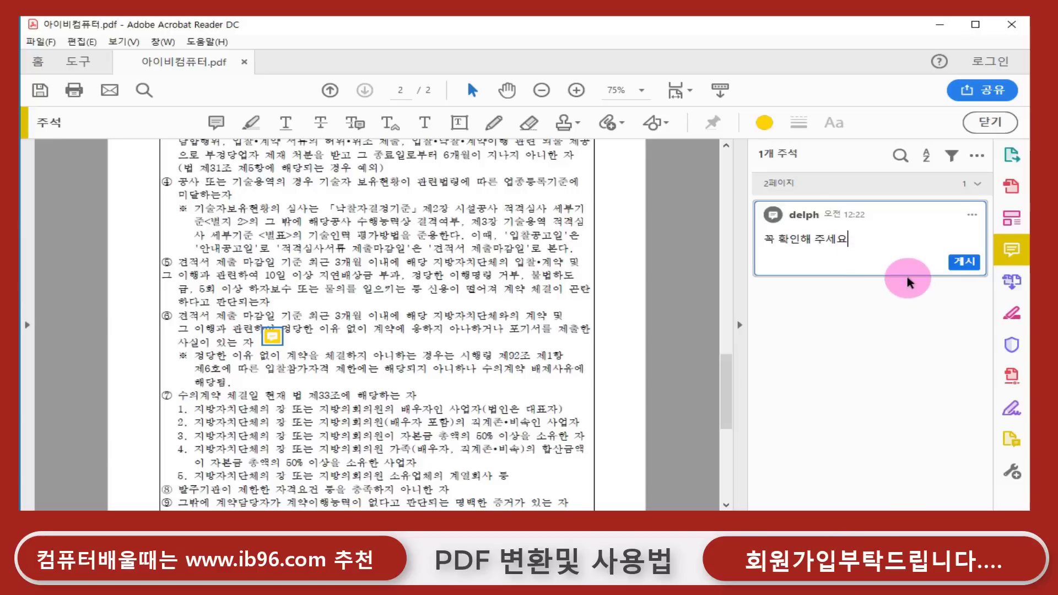
click(965, 263)
click(380, 361)
- Reopen the sticky note in item ⑥ and post the reply "ok" to its comment
mouse_move(274, 336)
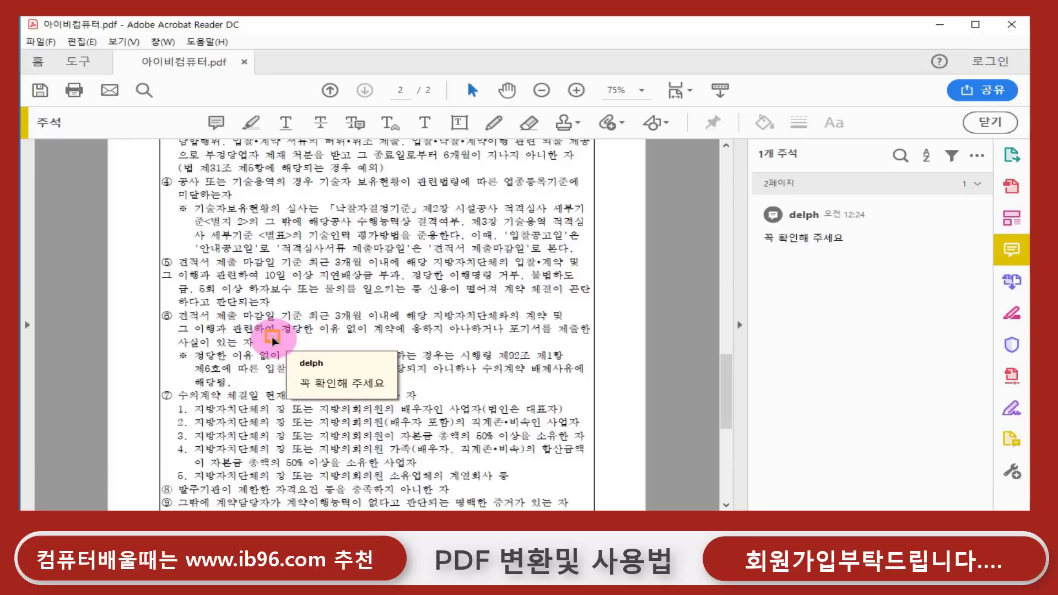
click(271, 337)
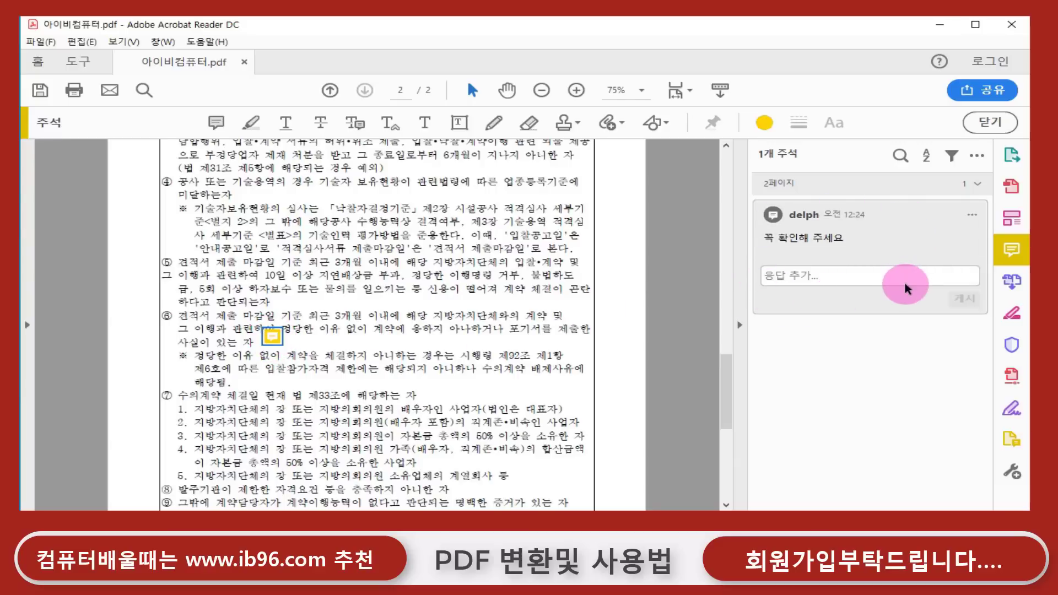
click(825, 281)
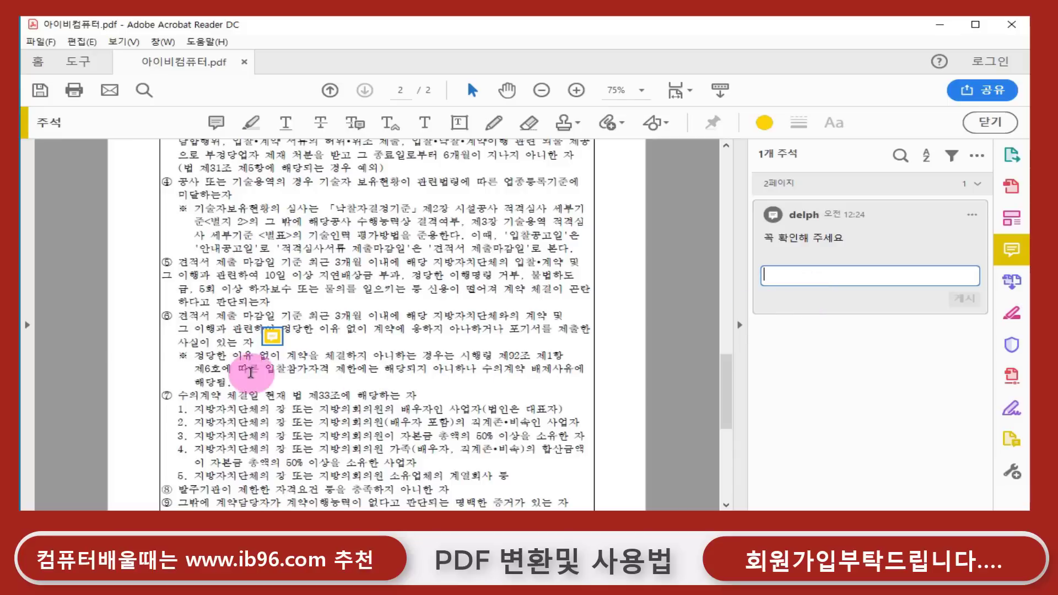
mouse_move(265, 344)
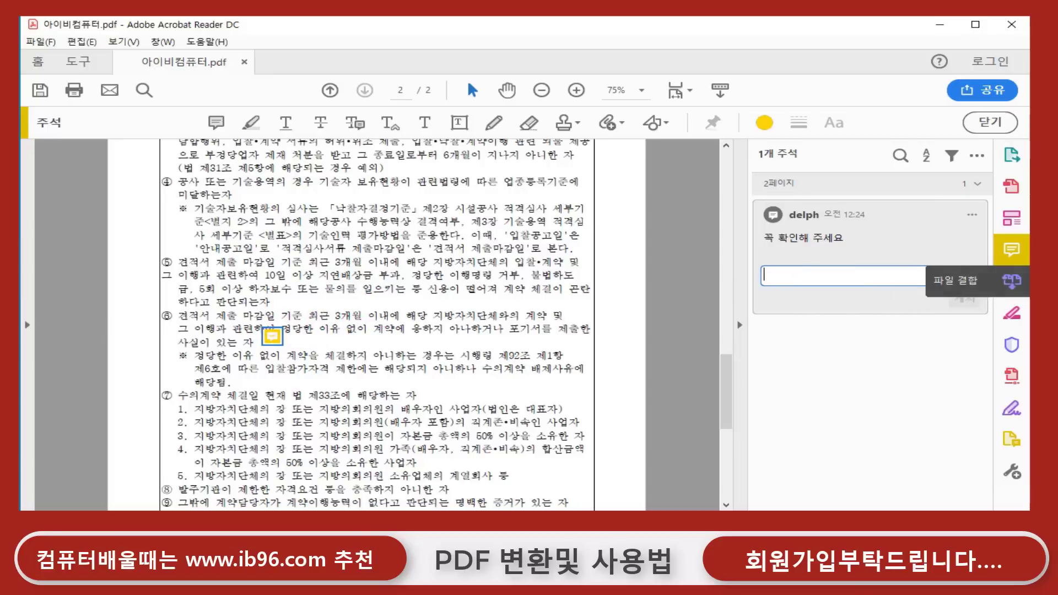
text(ok)
click(964, 299)
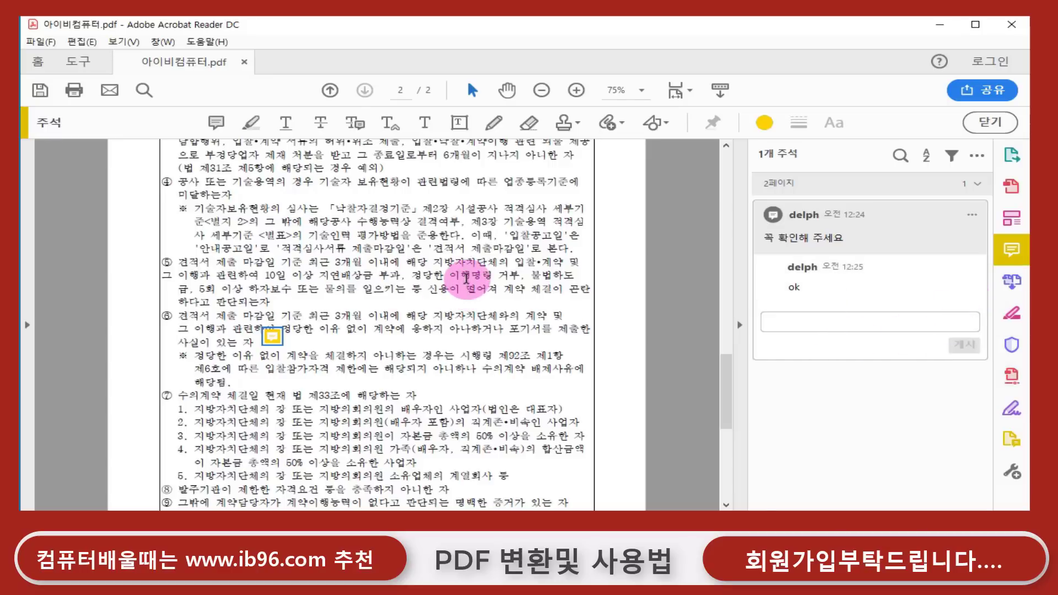
- Check the sticky note's comment and its reply on the page and in the comment list
mouse_move(267, 340)
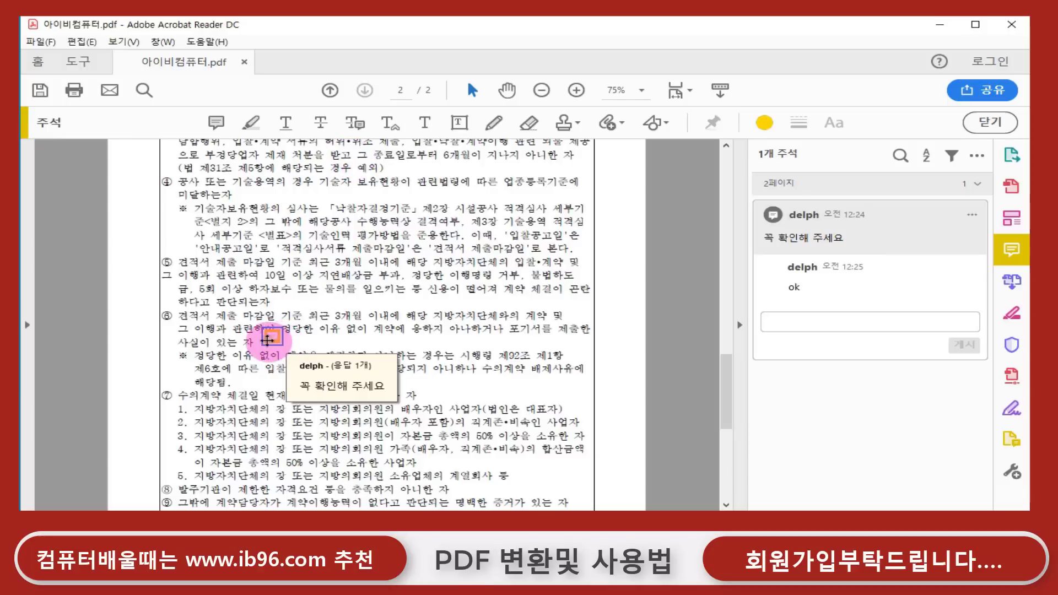
click(312, 315)
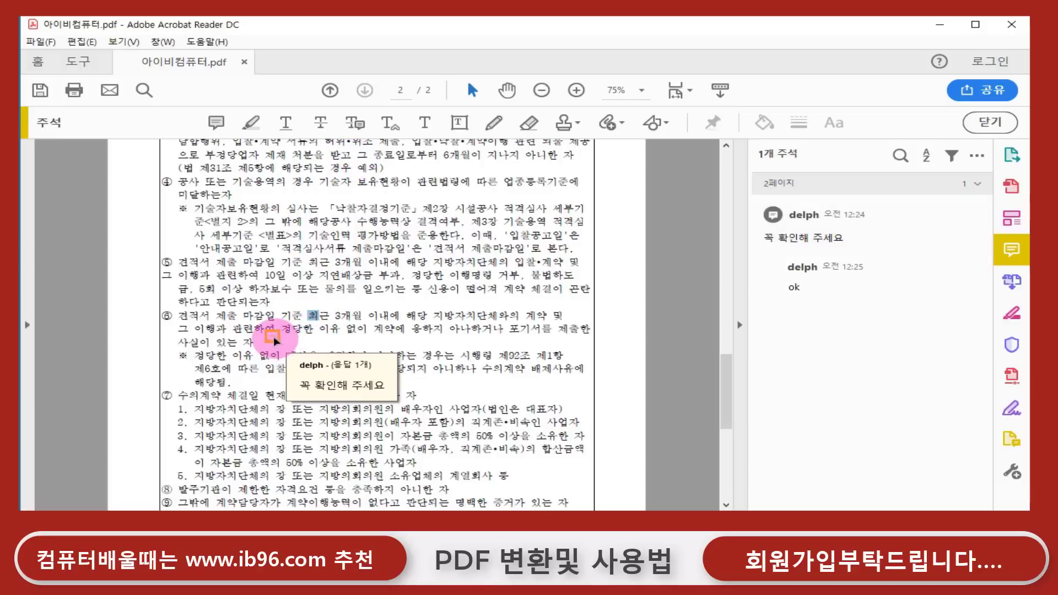
click(274, 336)
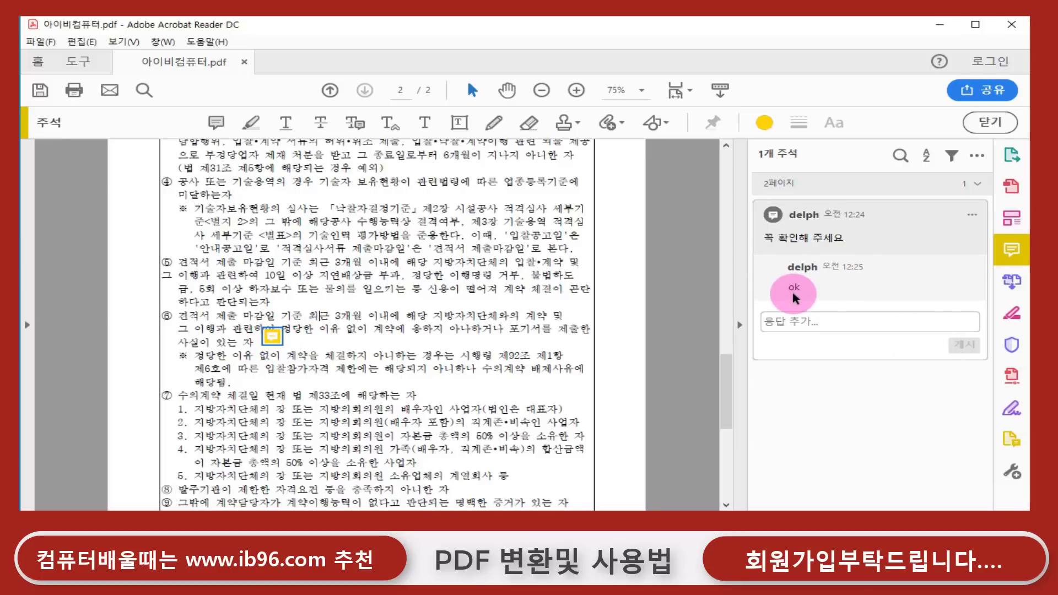
click(693, 285)
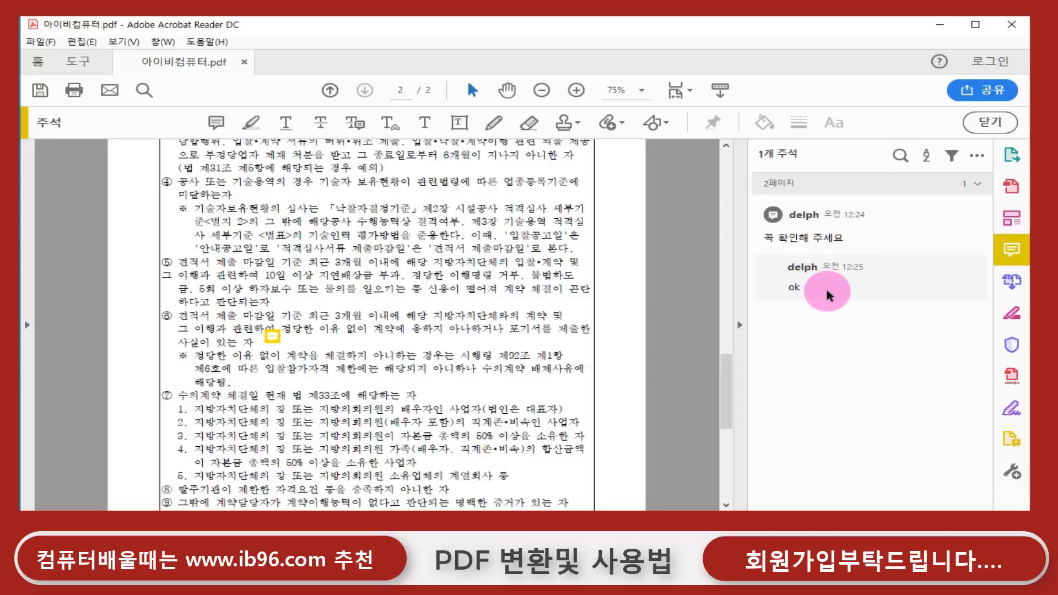
- Highlight "3개월 이내에 해당 지방자치단체의" in item ⑤ and underline "기술자 보유현황이 관련법령에" in item ④
click(251, 125)
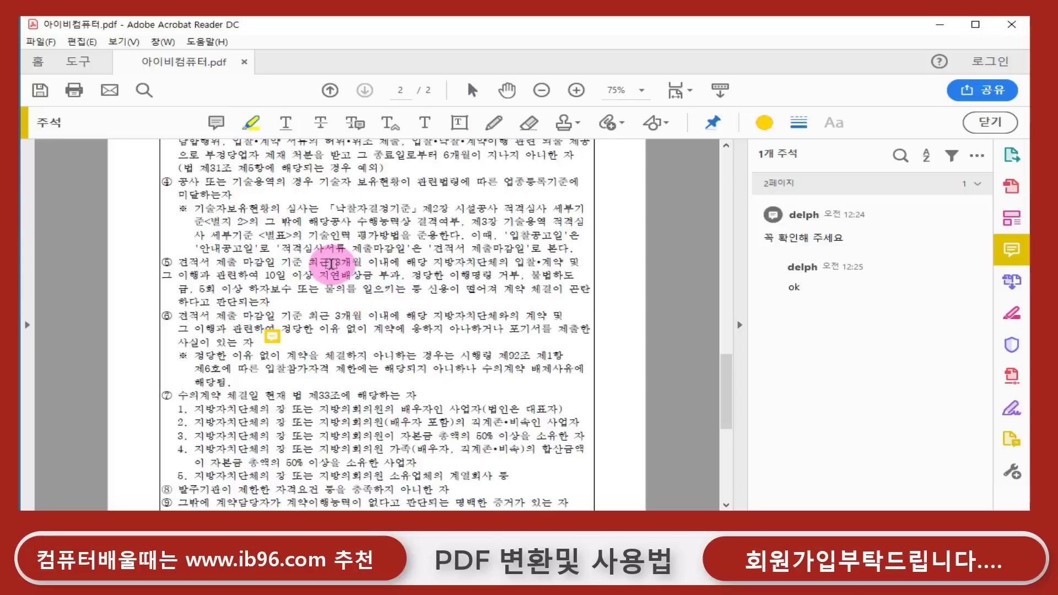
drag(334, 262, 479, 258)
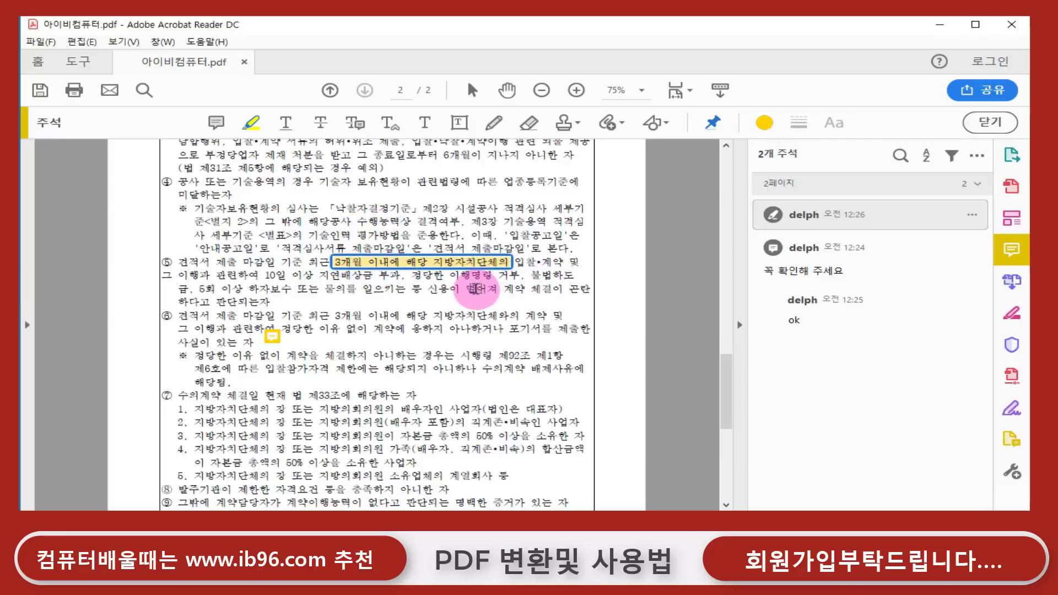
drag(319, 182, 468, 179)
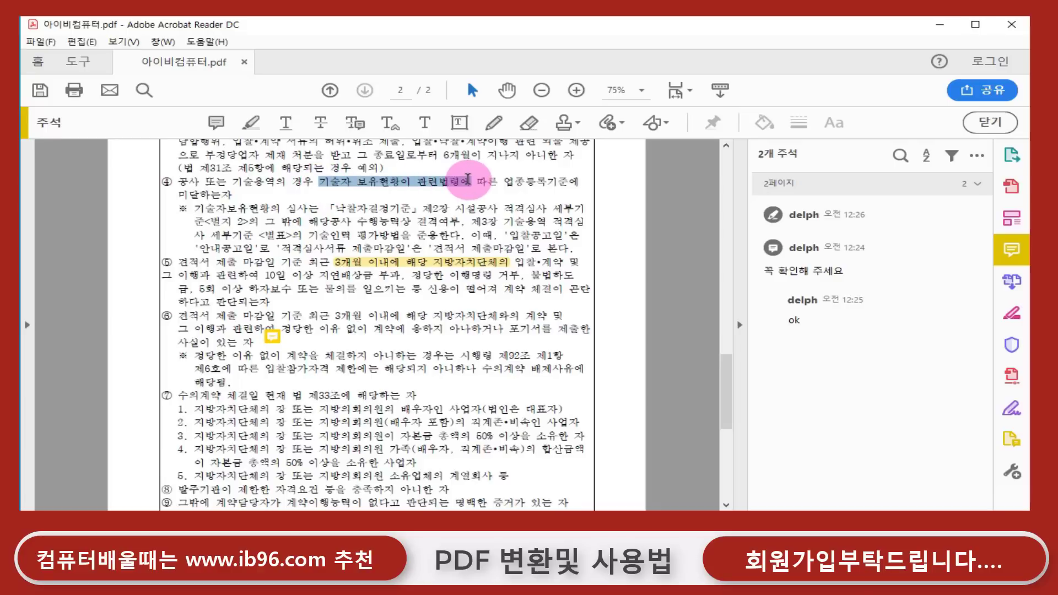
click(288, 123)
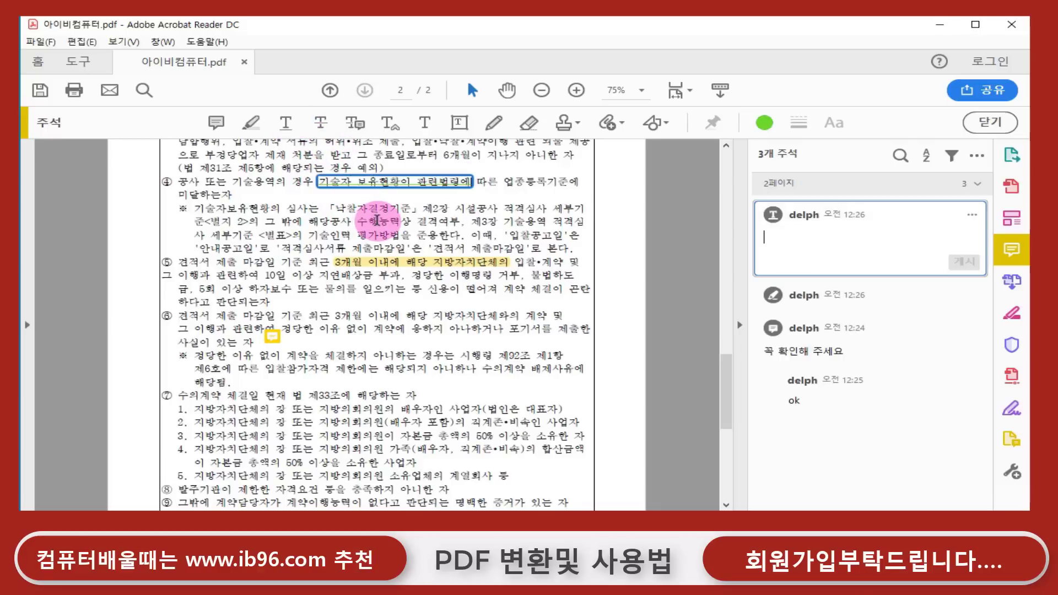
click(383, 264)
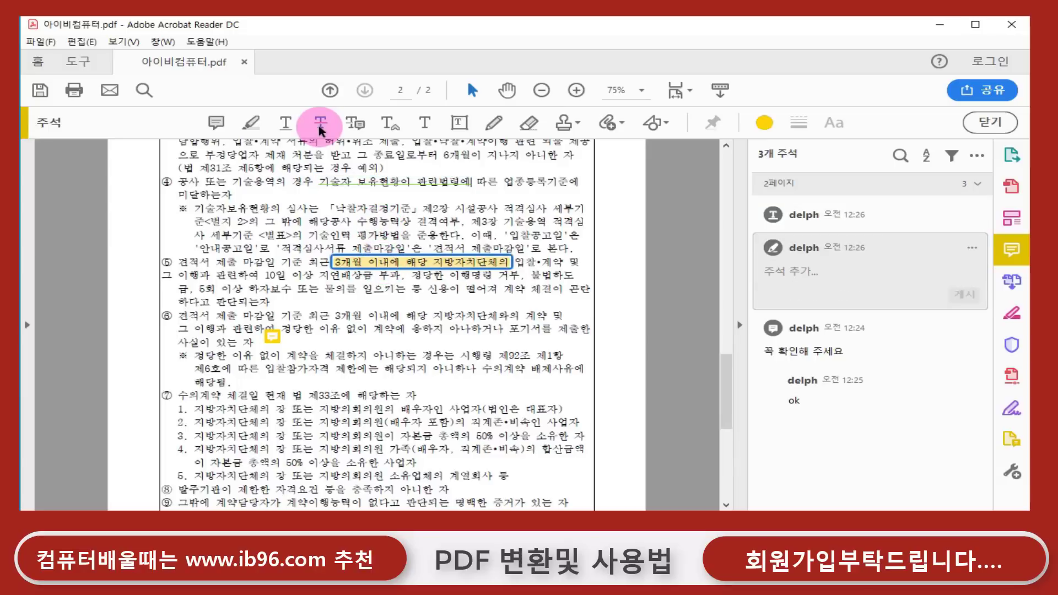
- Strike through "기술자보유현황의" in the ※ note under item ④ and leave its comment empty
drag(193, 208, 281, 209)
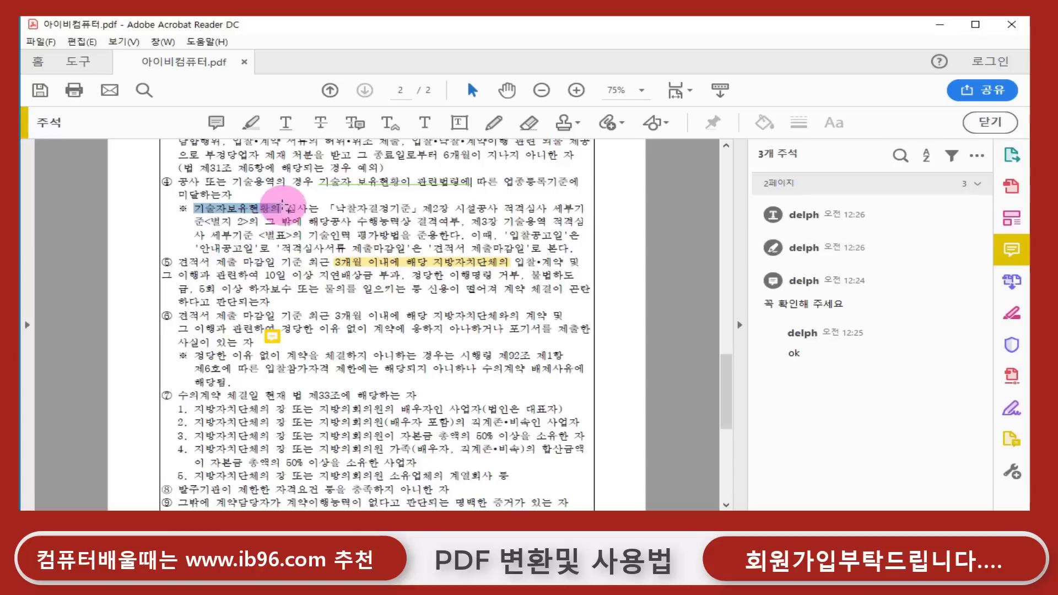
click(327, 123)
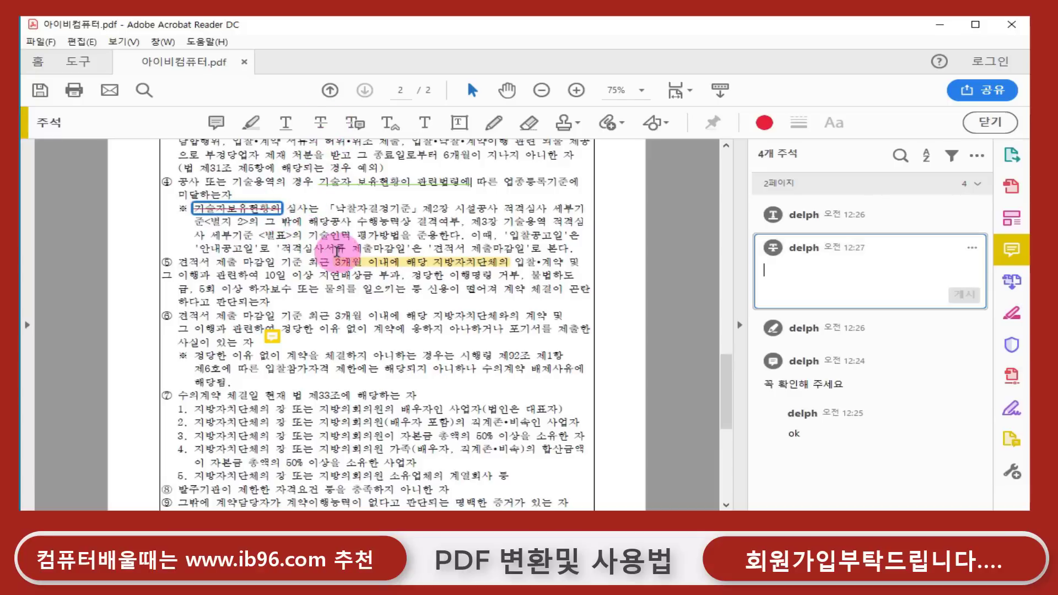
click(373, 270)
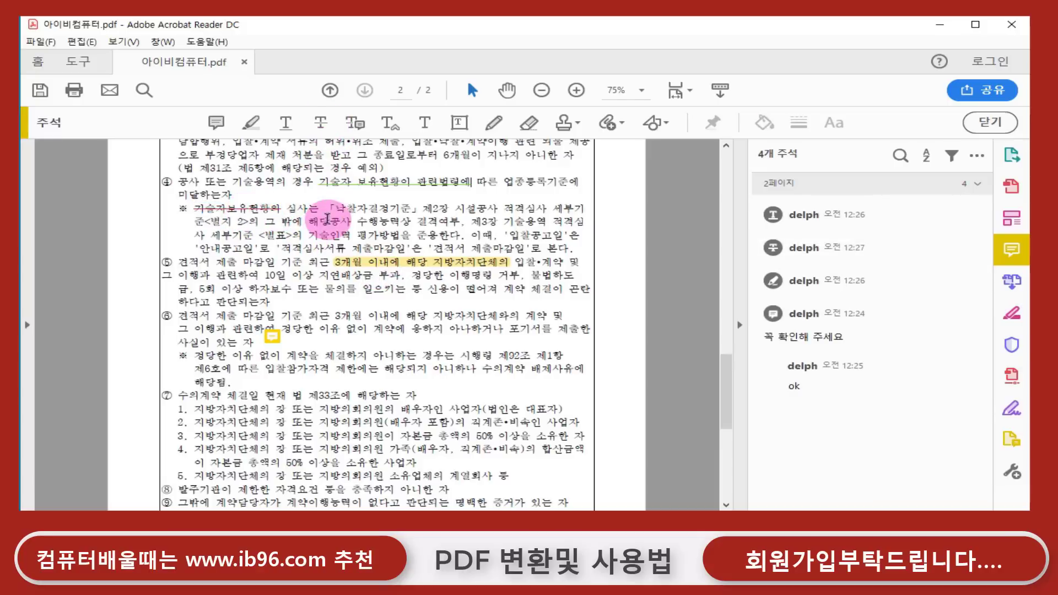
- Add replace-text markups to "기술자보유현황의" and "「낙찰자결정기준」" in the ※ note under item ④
click(355, 124)
drag(282, 210, 195, 210)
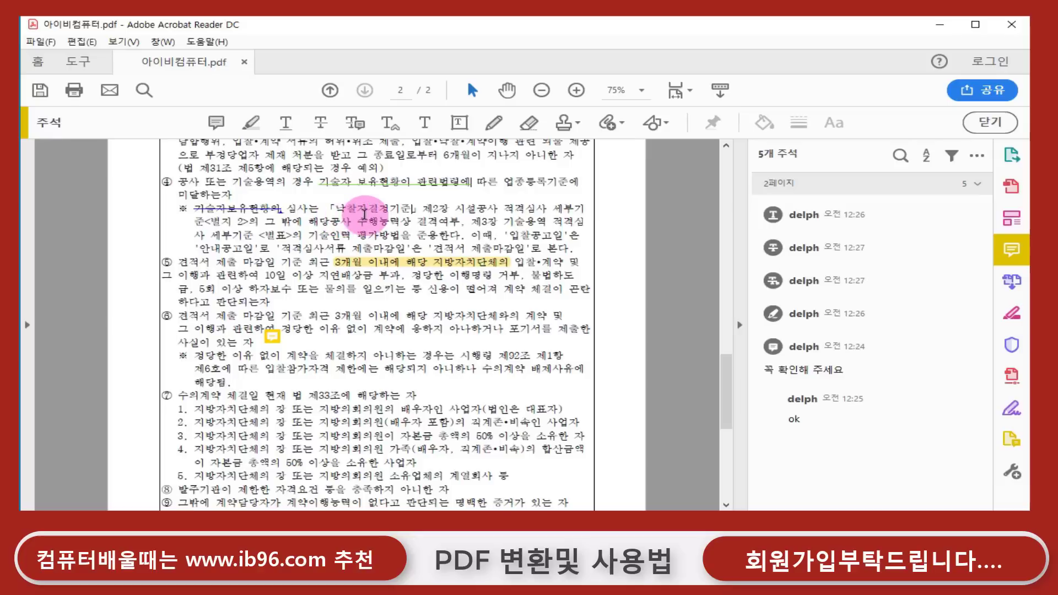
drag(414, 208, 331, 206)
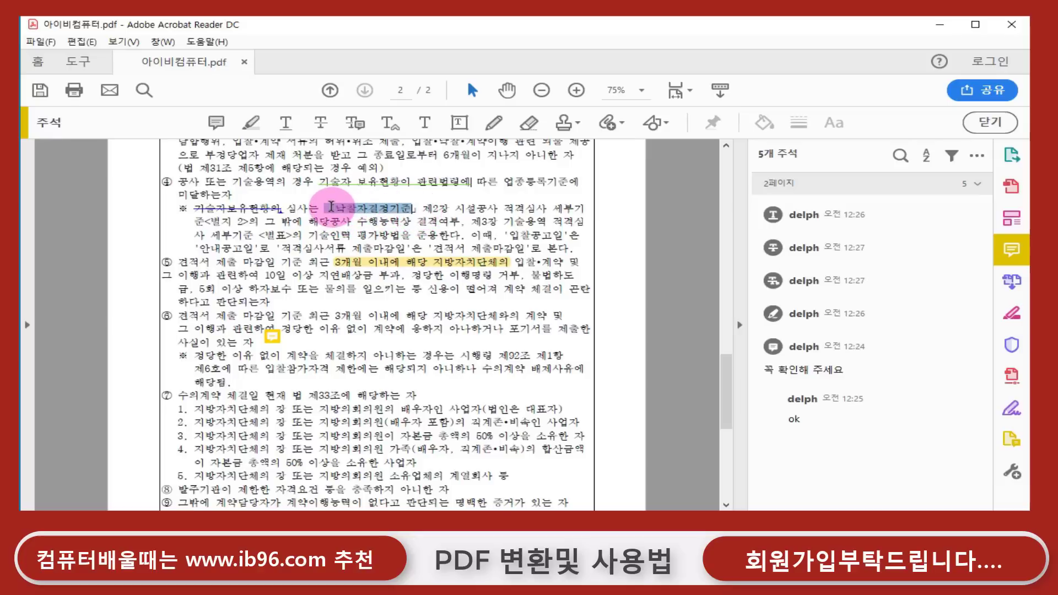
click(356, 124)
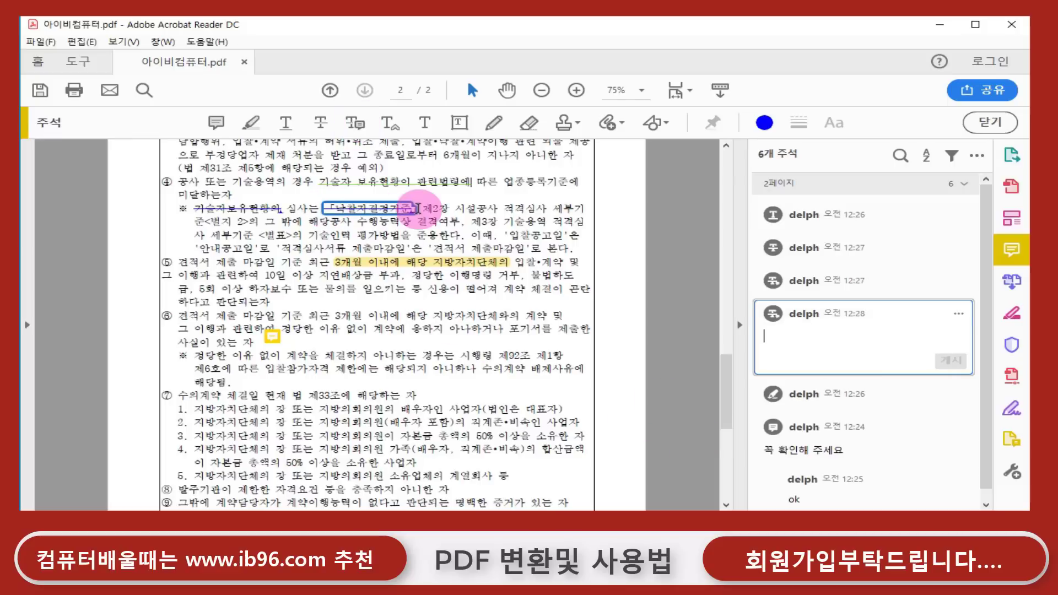
click(864, 344)
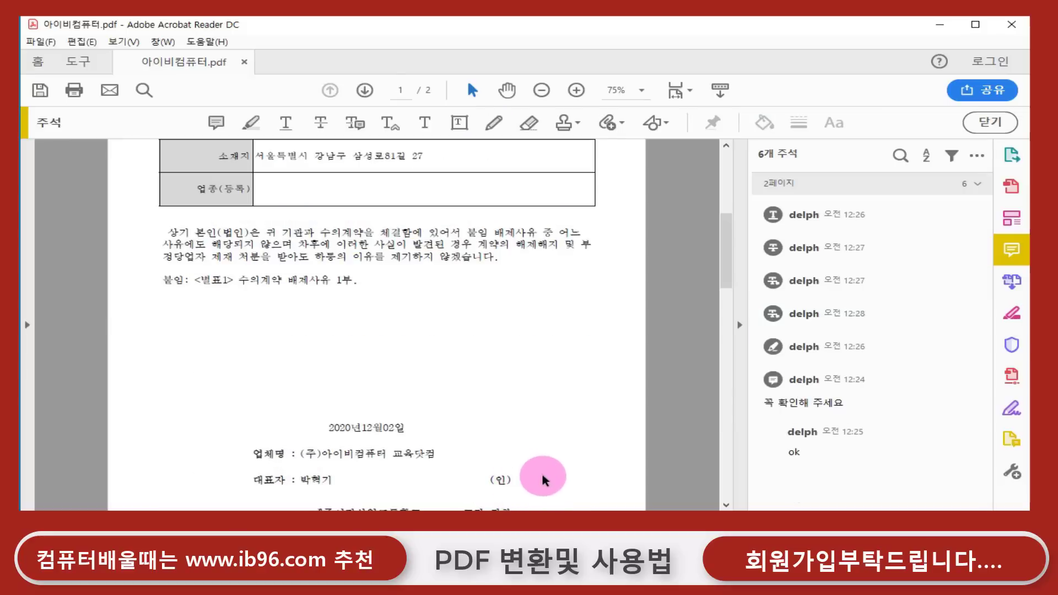
- Set the freehand drawing colour to black and write the representative's signature over and beside (인) on page 1
click(495, 126)
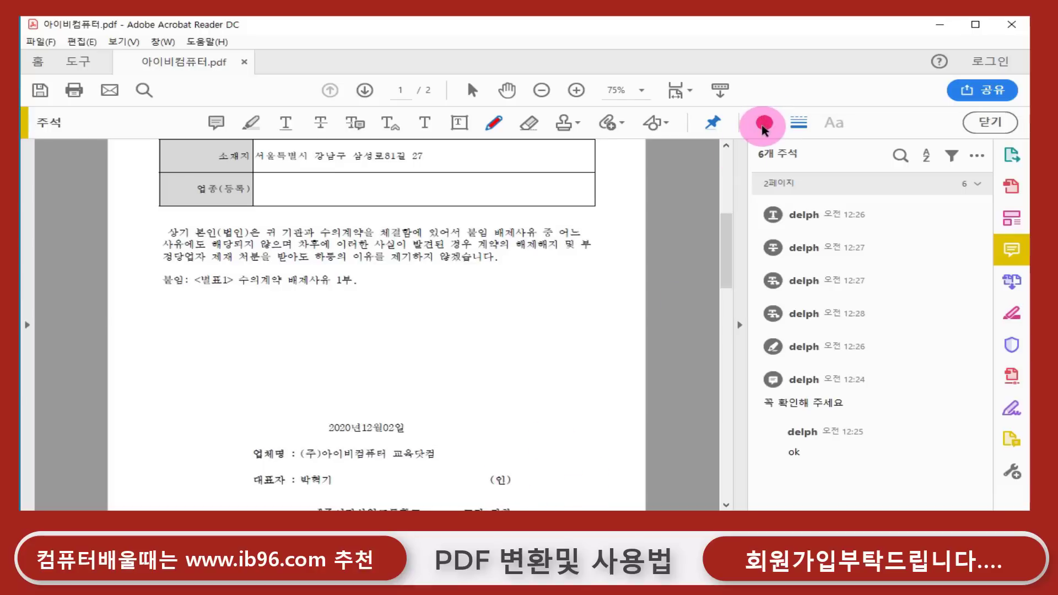
click(764, 125)
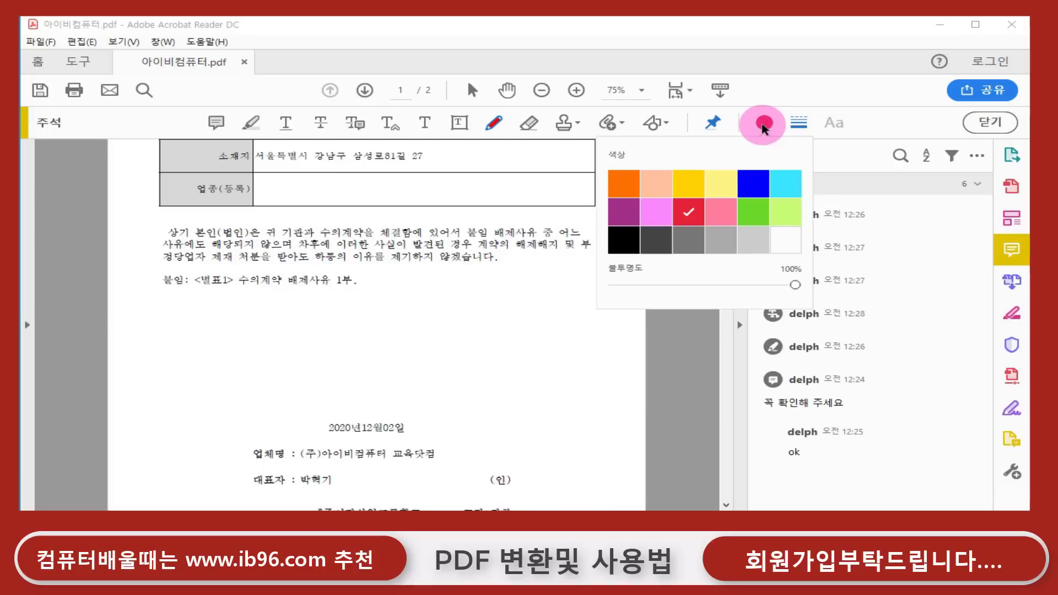
click(624, 240)
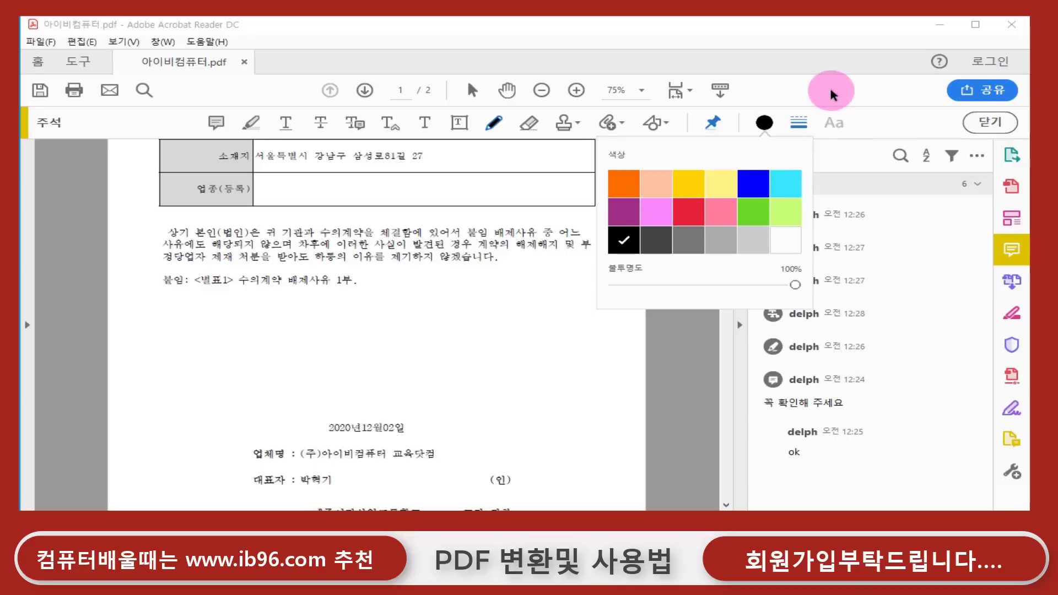
click(799, 122)
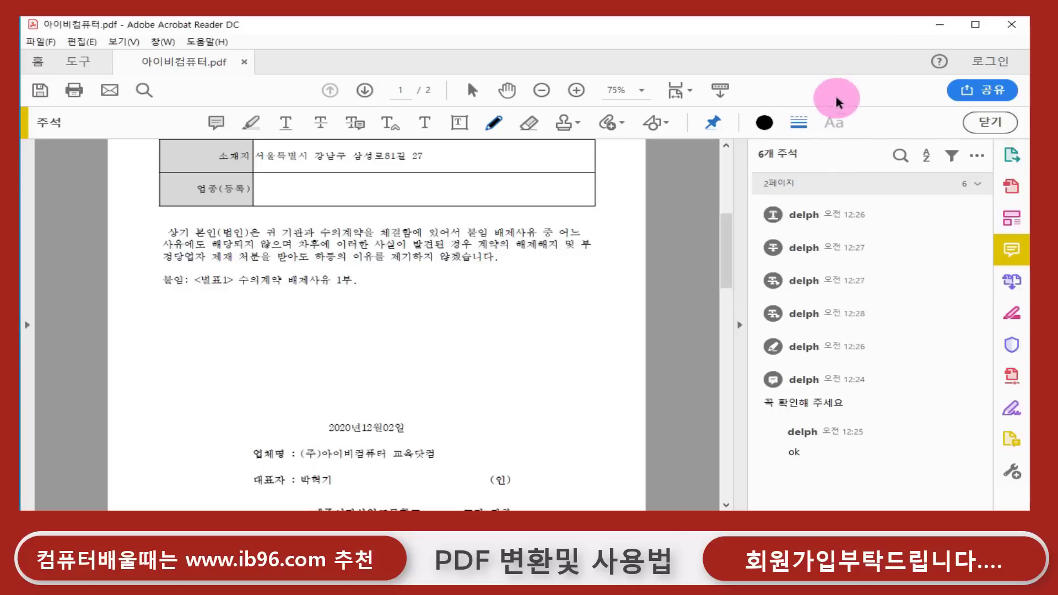
mouse_move(485, 467)
mouse_down()
mouse_move(485, 482)
mouse_move(510, 469)
mouse_move(513, 480)
mouse_move(548, 458)
mouse_move(586, 484)
mouse_move(619, 453)
mouse_move(621, 507)
mouse_up()
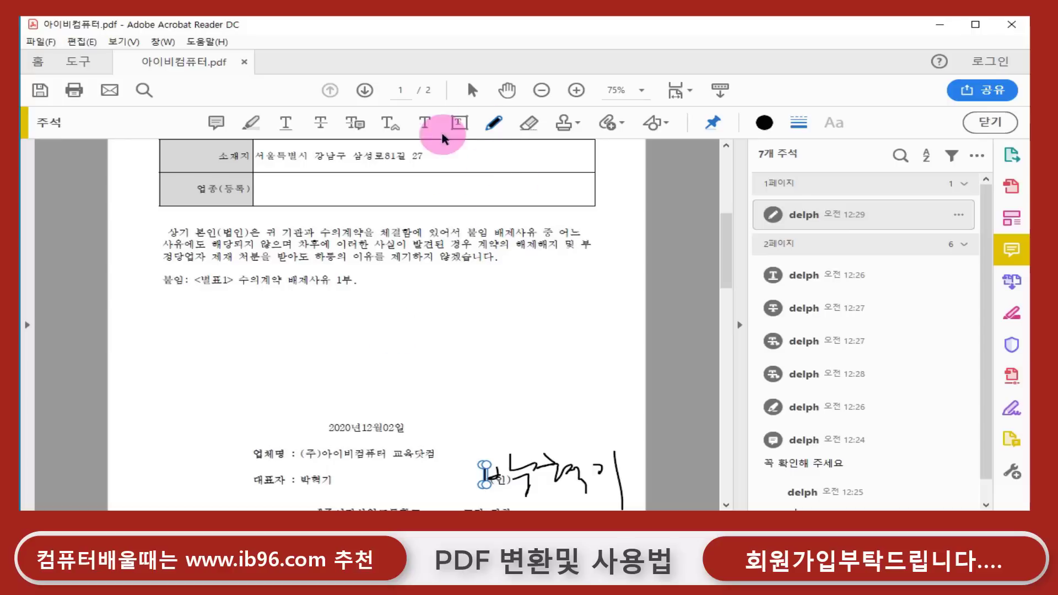
- Circle "않겠습니다" freehand, underline the "붙임: <별표1> 수의계약 배제사유 1부." line, and draw a star after it
drag(491, 268, 485, 273)
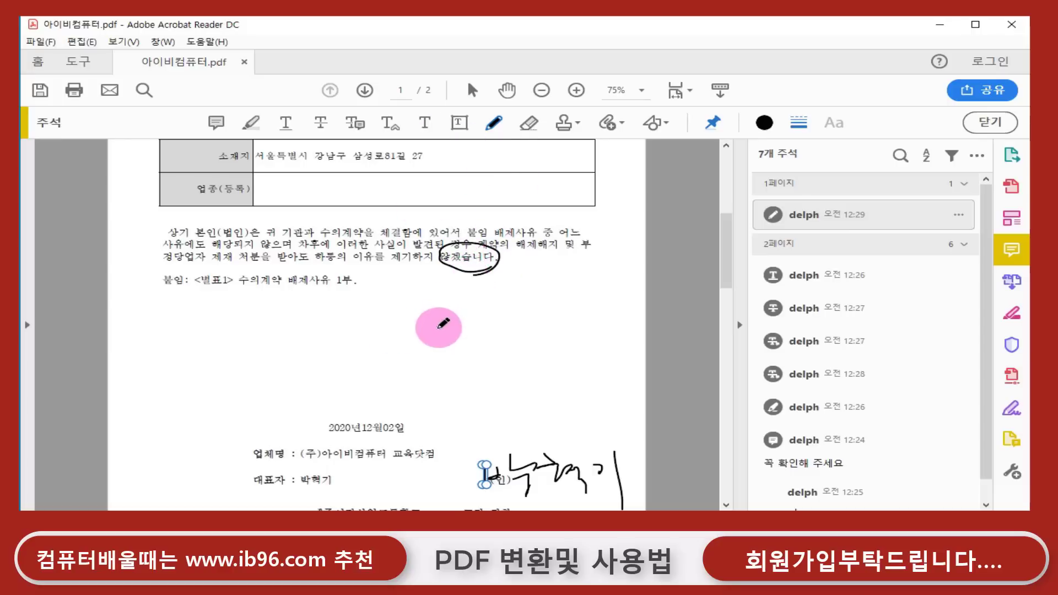
drag(331, 290, 312, 293)
mouse_move(185, 294)
mouse_down()
mouse_move(360, 295)
mouse_move(405, 277)
mouse_up()
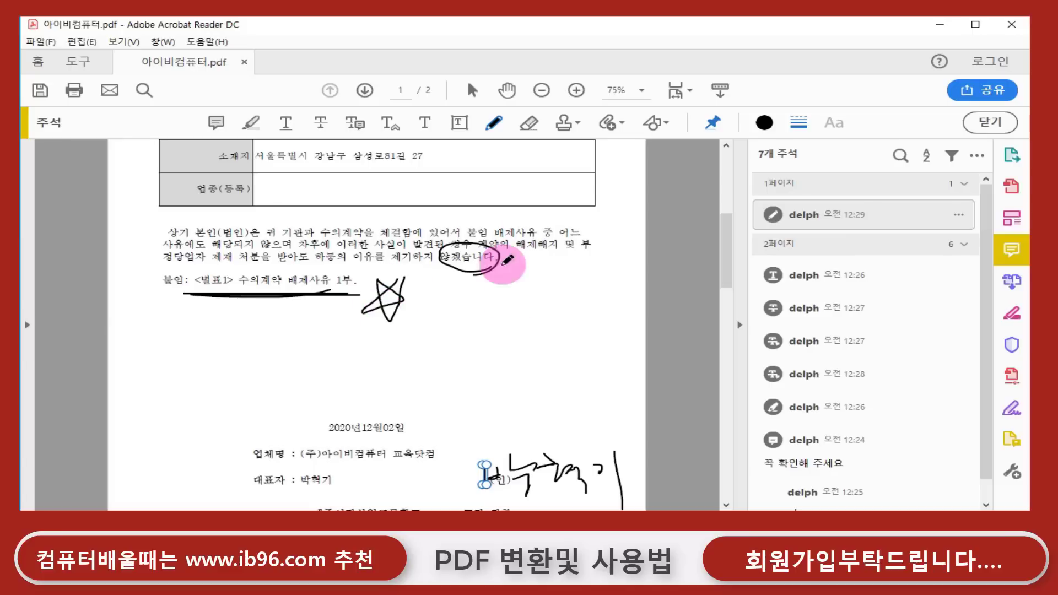
- Attach the image yellow-926728_1280.jpg beside the heading of item ⑦ on page 2, using the 첨부 파일 pushpin icon
click(610, 124)
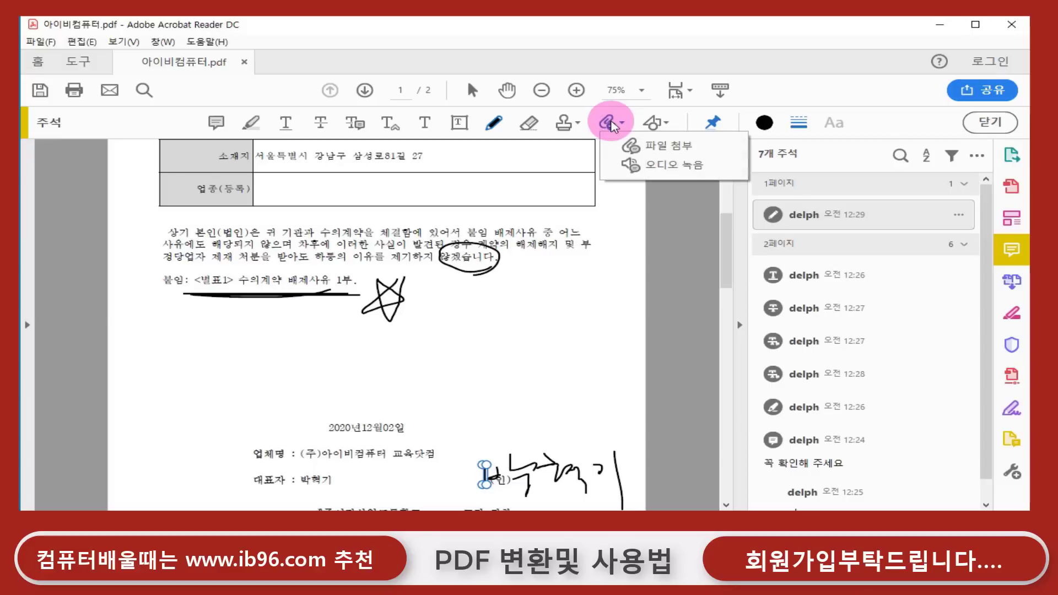
click(659, 146)
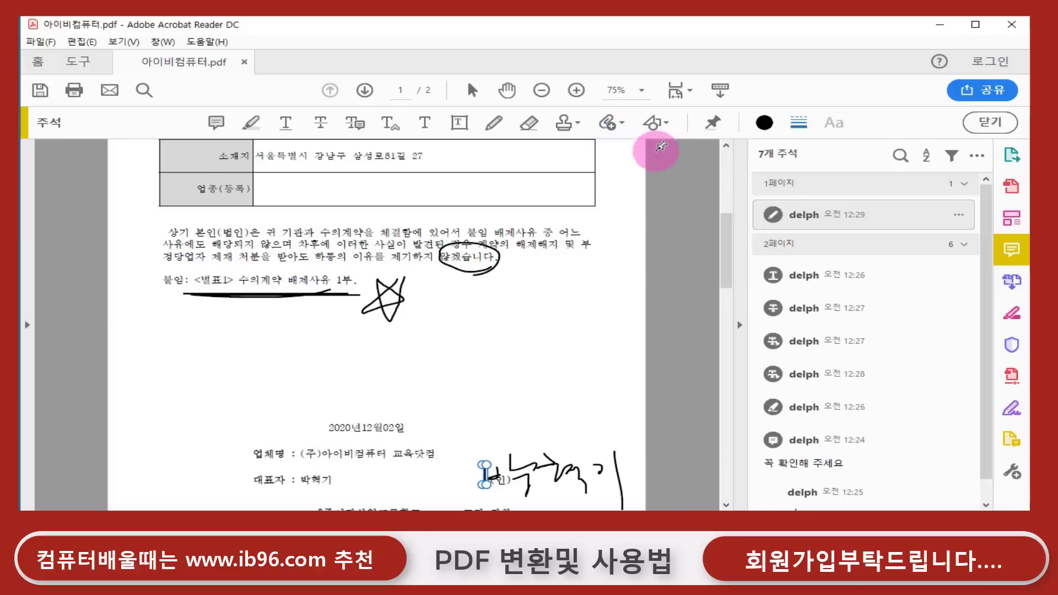
scroll(413, 270, down, 10)
click(422, 251)
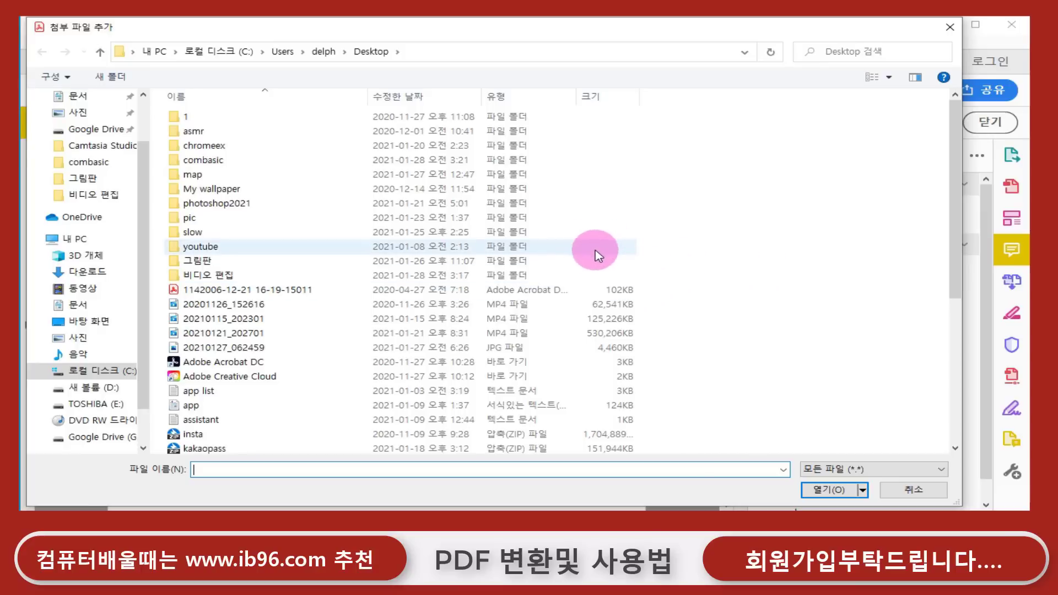
double_click(257, 267)
click(652, 144)
click(832, 489)
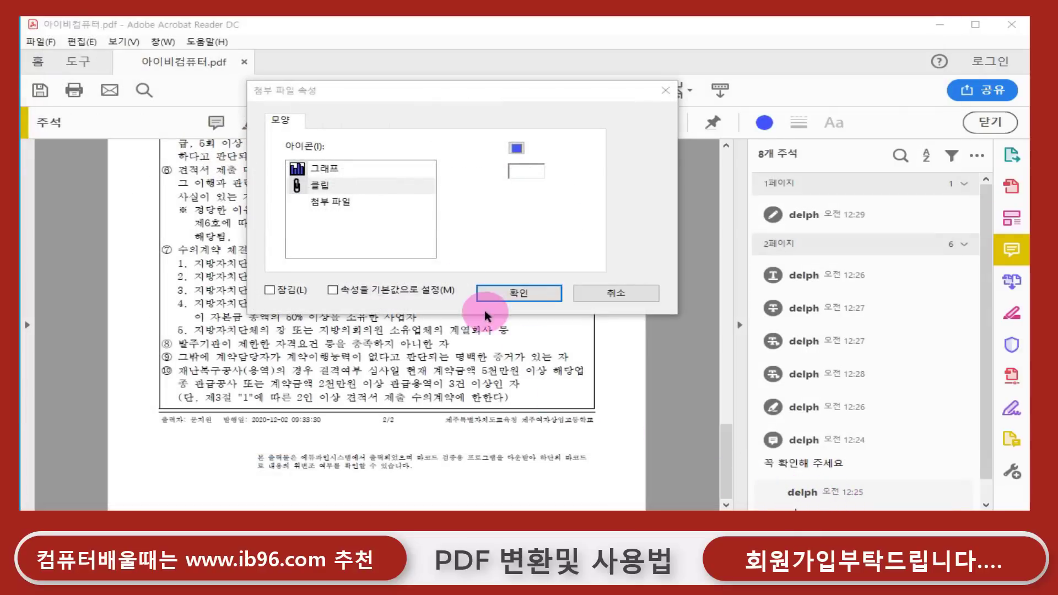
click(342, 204)
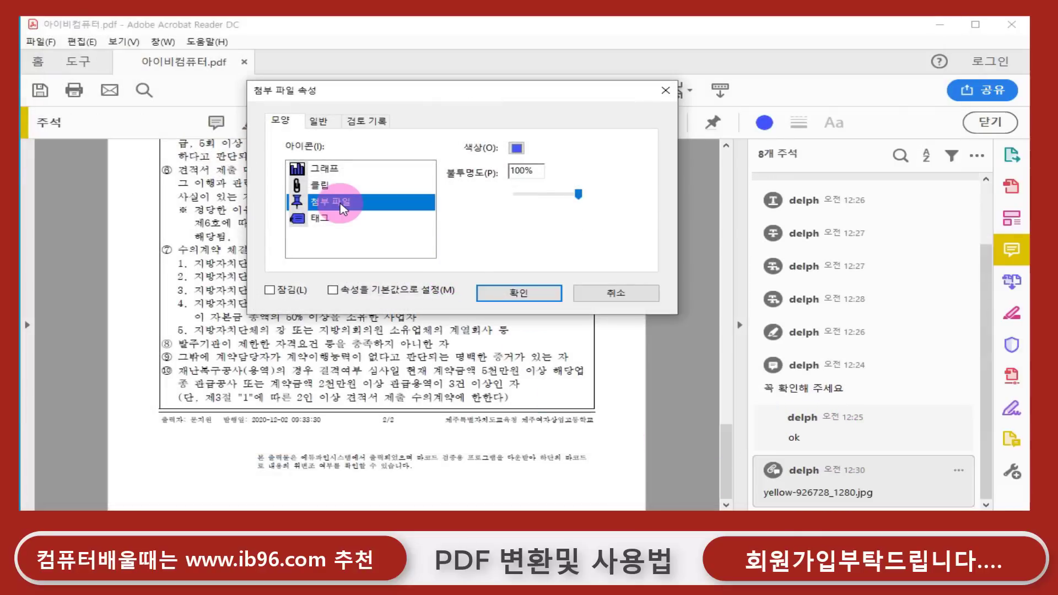
click(520, 292)
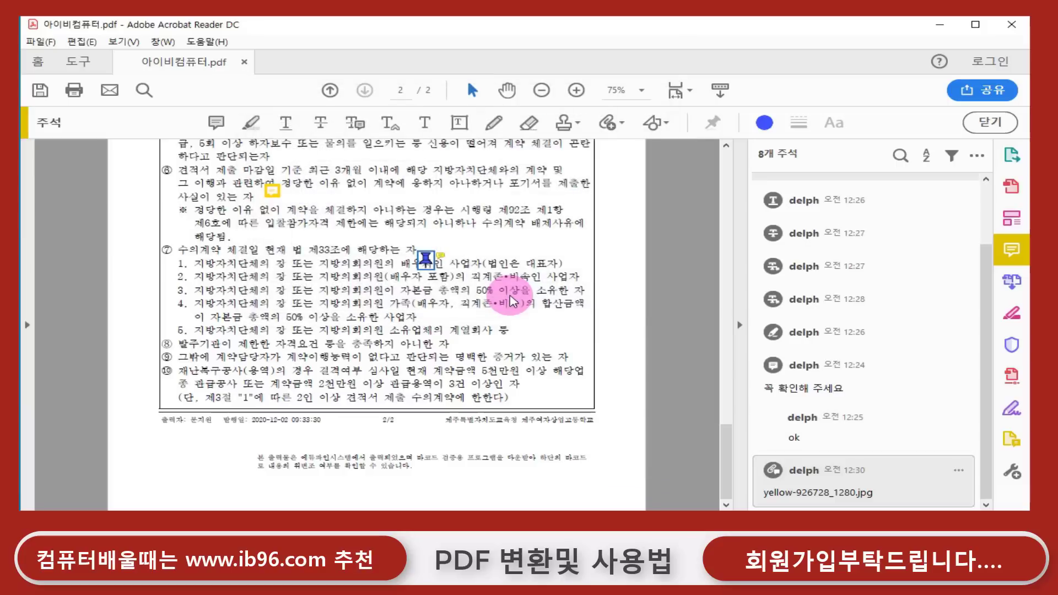
click(499, 276)
- Open the attached image from its pushpin in item ⑦, allowing only this file, view it, and close the viewer
mouse_move(429, 260)
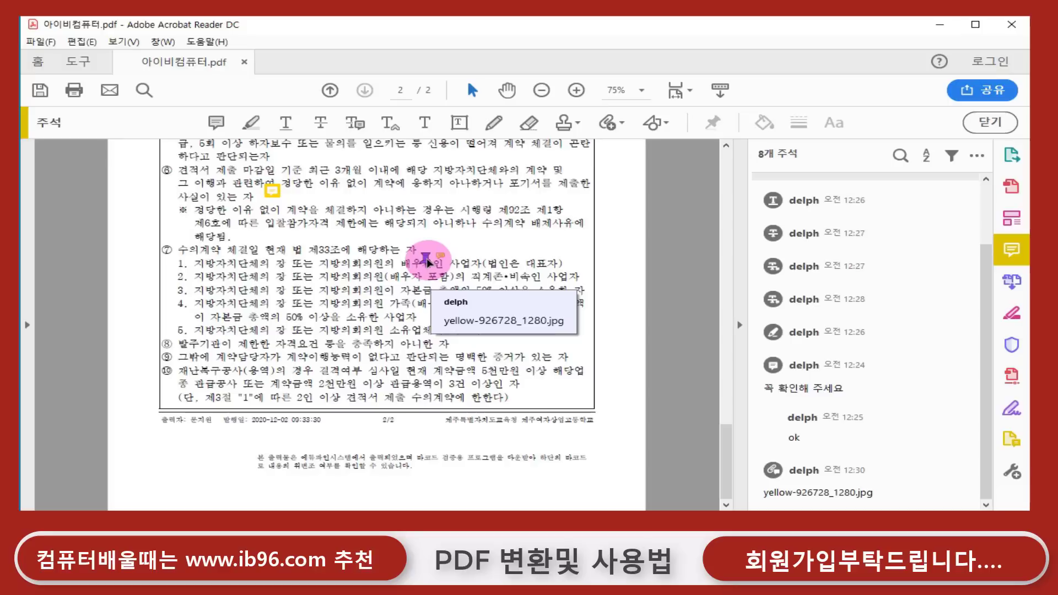
click(858, 493)
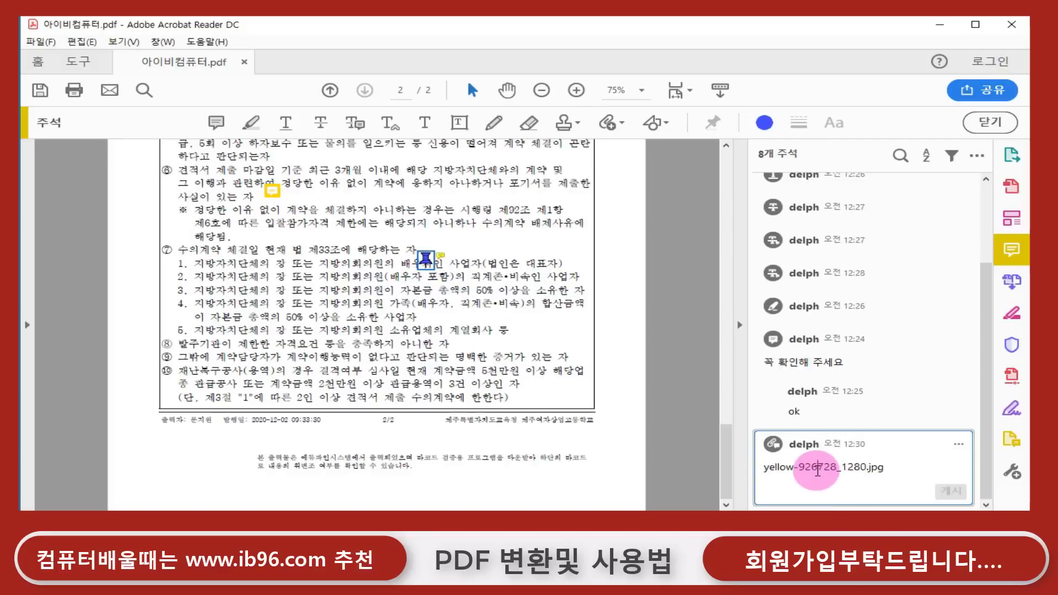
click(425, 256)
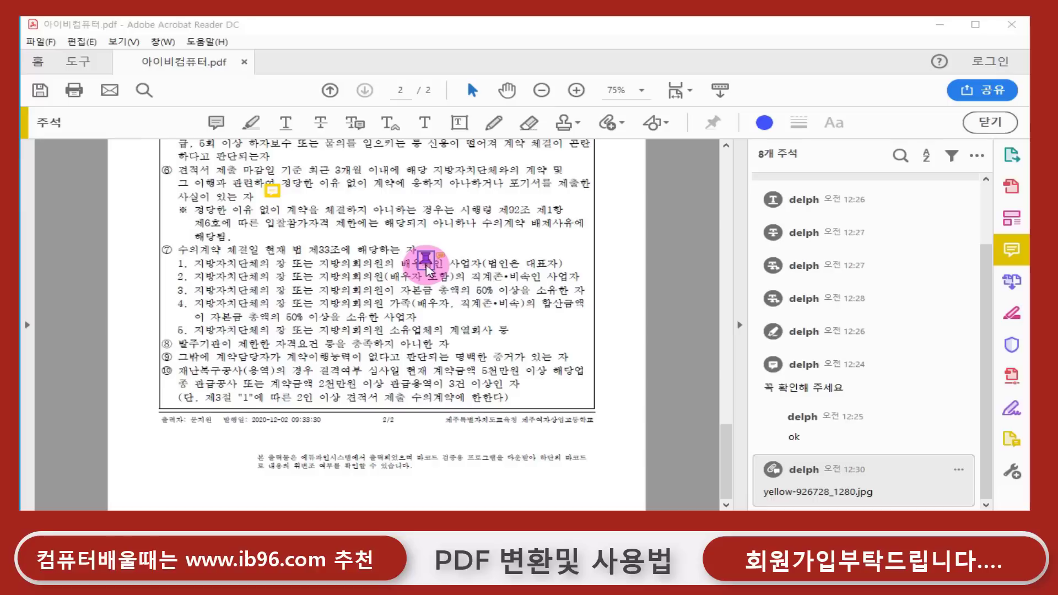
double_click(426, 263)
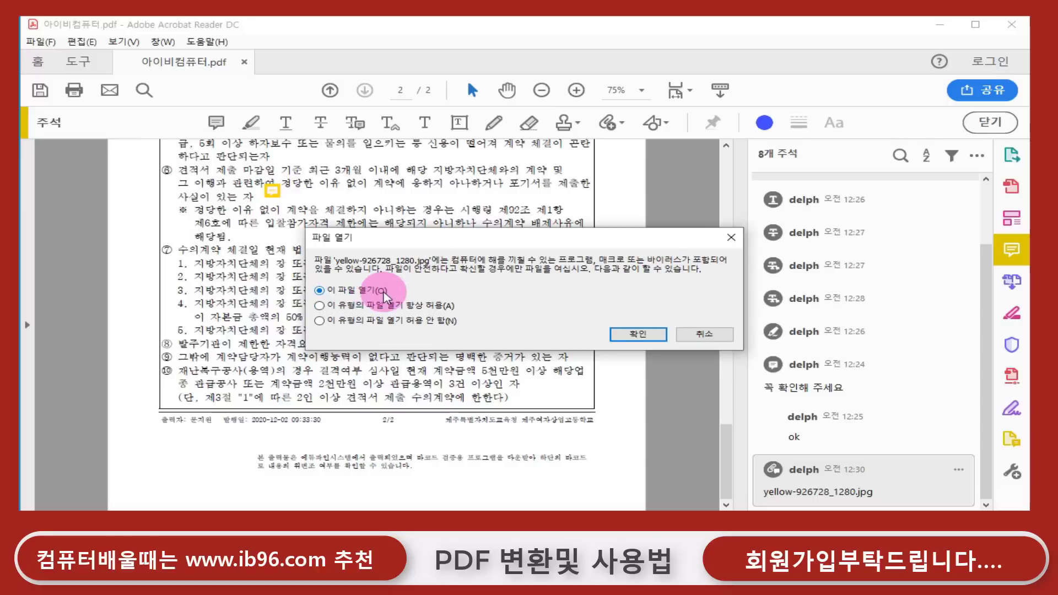
click(633, 334)
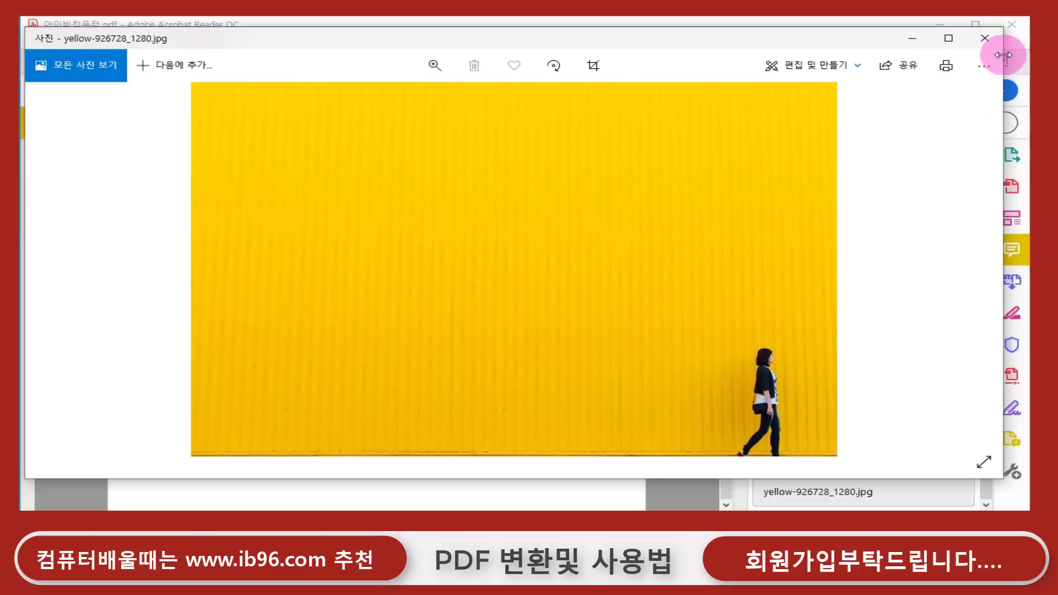
click(985, 38)
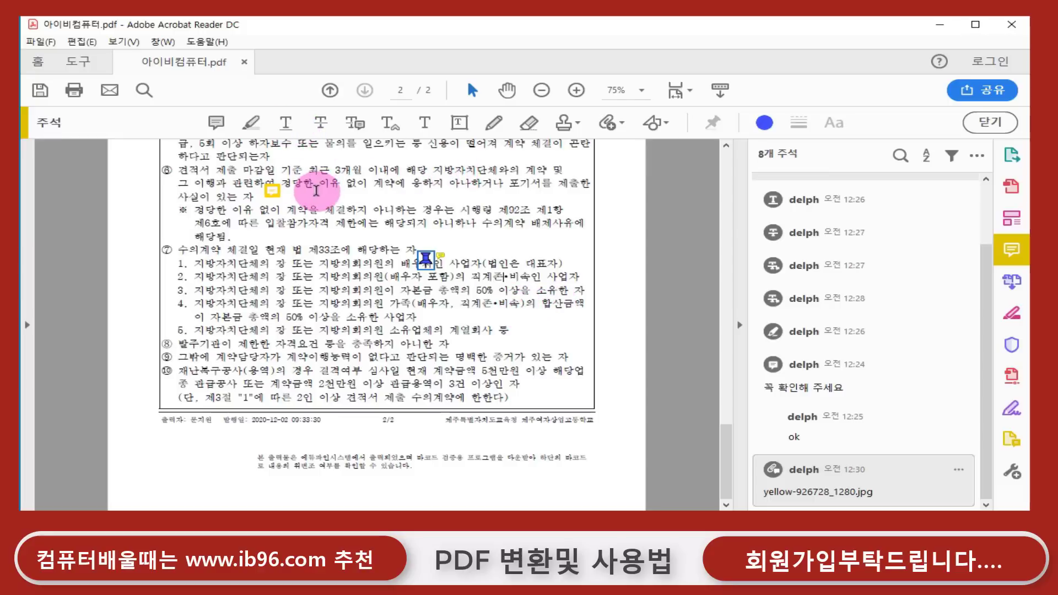
- Record an audio comment at the start of item ⑦ on page 2 and attach it with the 사운드 icon
mouse_move(281, 199)
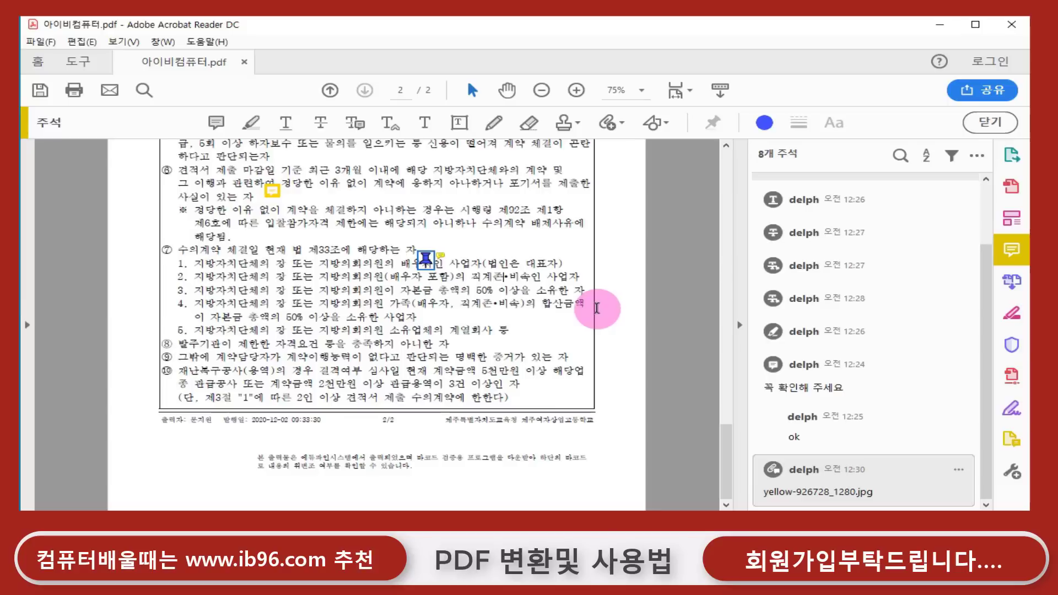
click(621, 123)
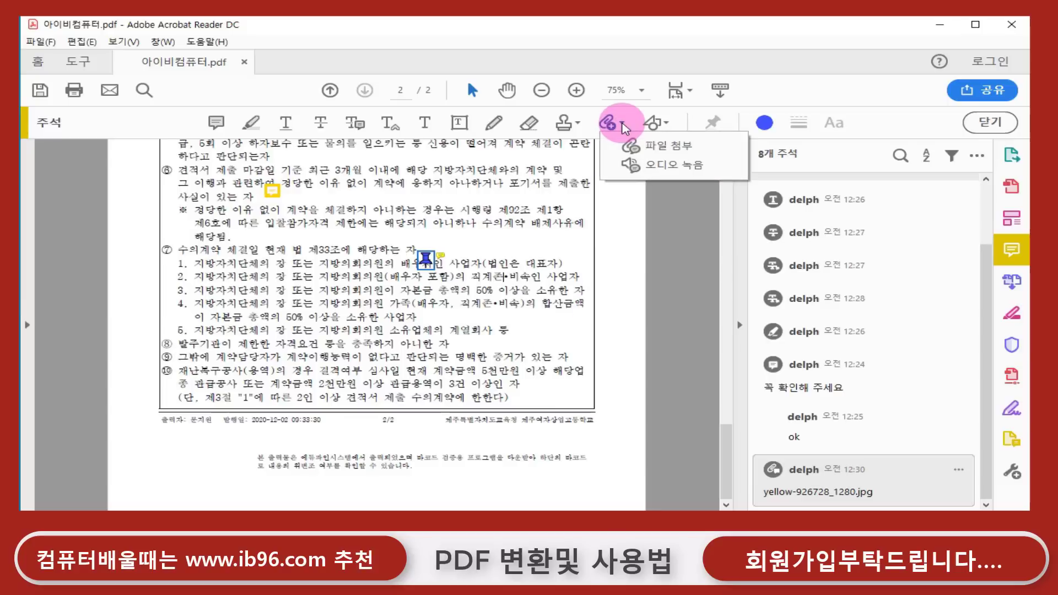
click(660, 166)
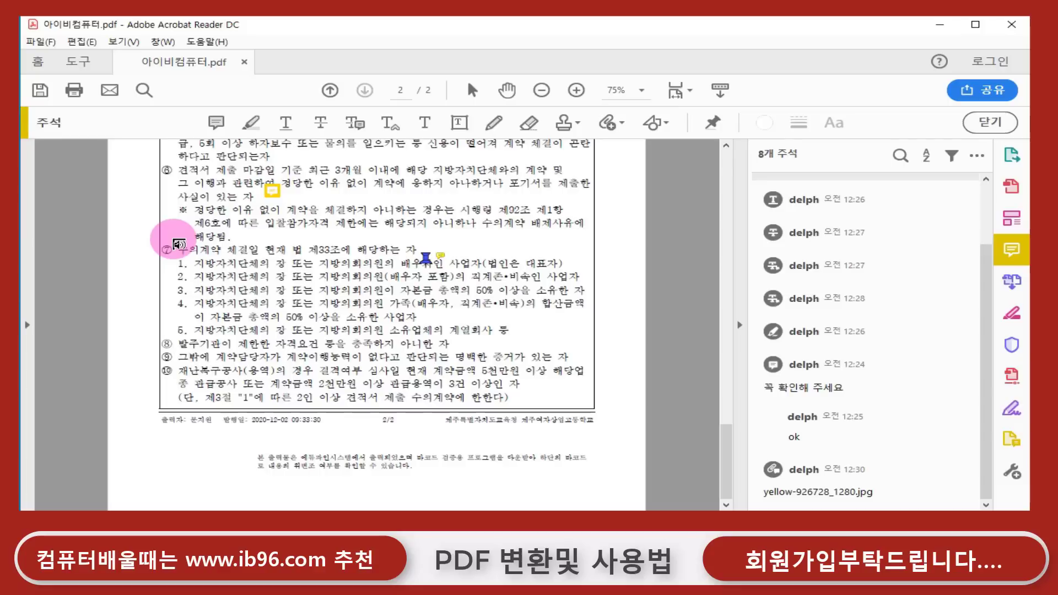
click(179, 244)
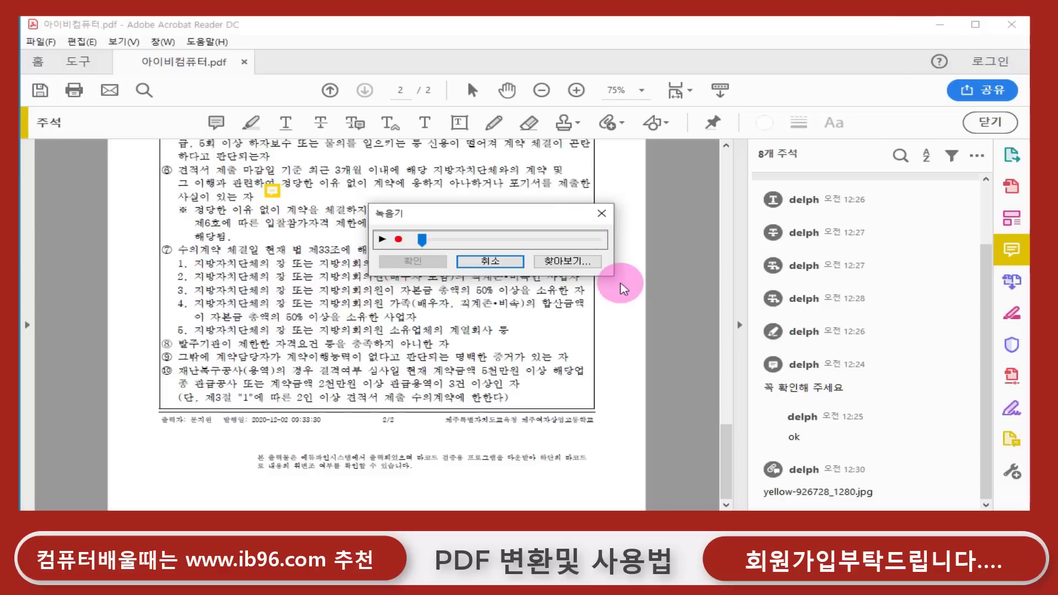
click(398, 240)
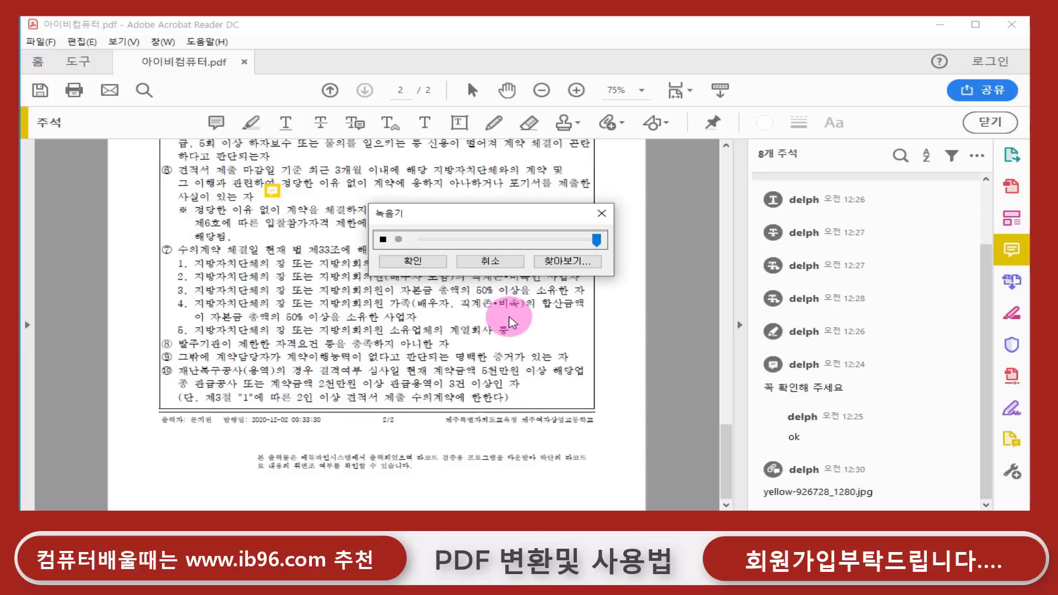
click(383, 240)
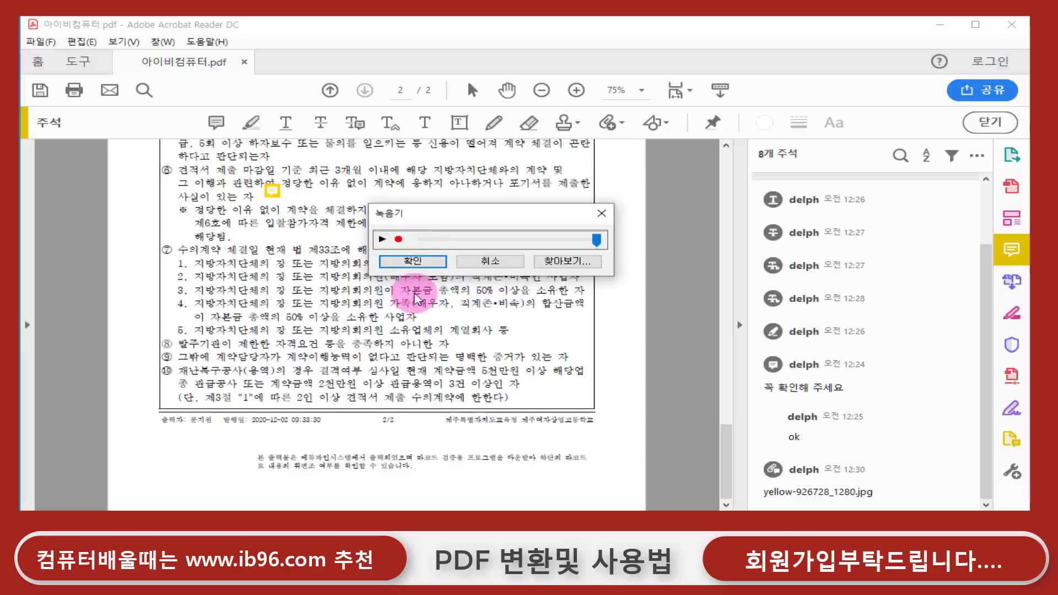
click(423, 263)
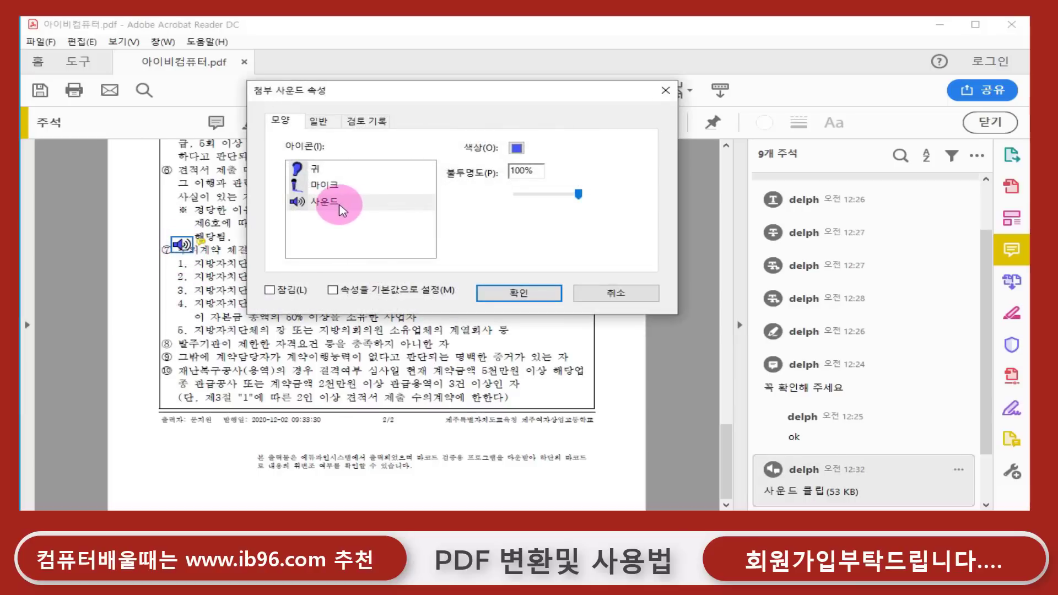
click(530, 291)
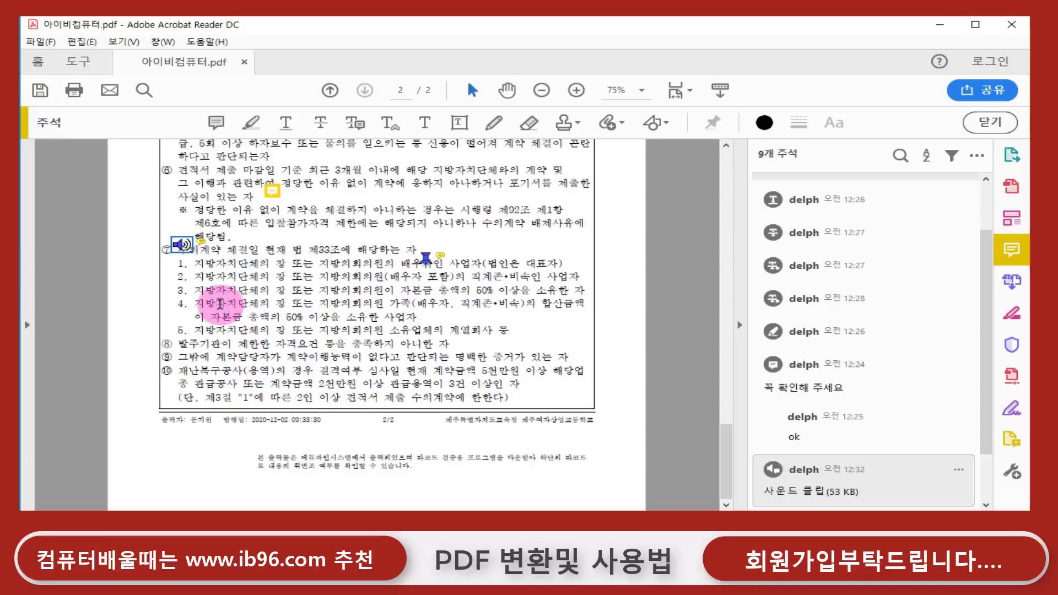
mouse_move(184, 244)
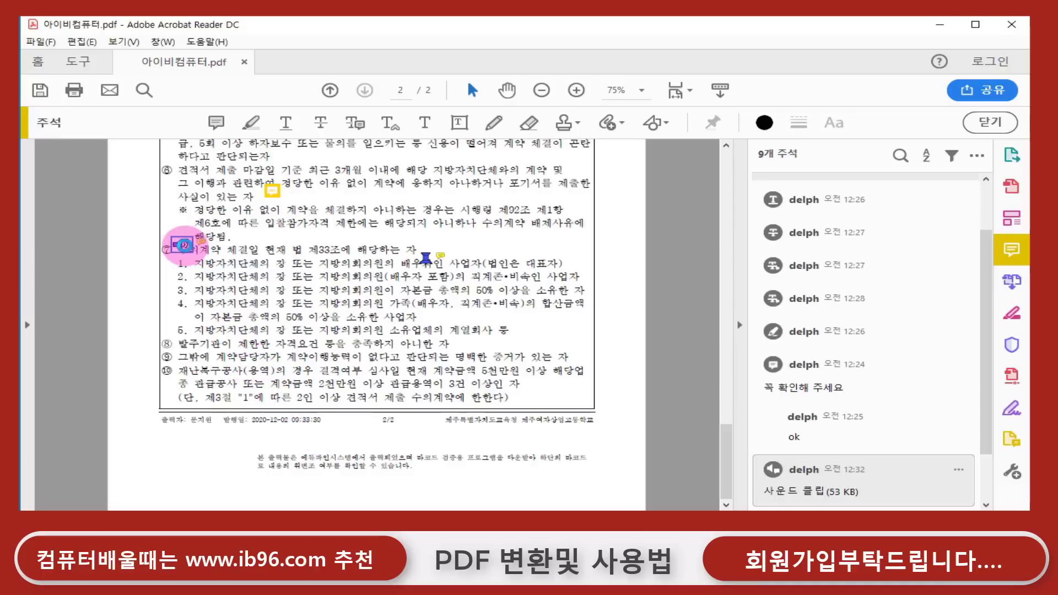